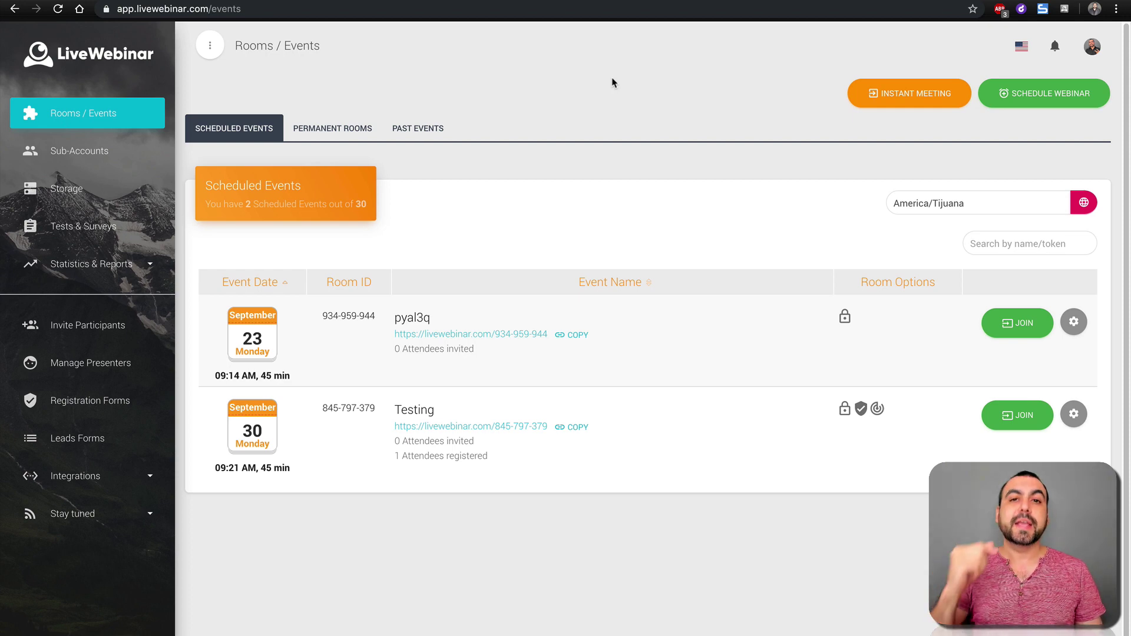
Step: Open the account dropdown from the profile avatar on the Rooms / Events page
click(1093, 47)
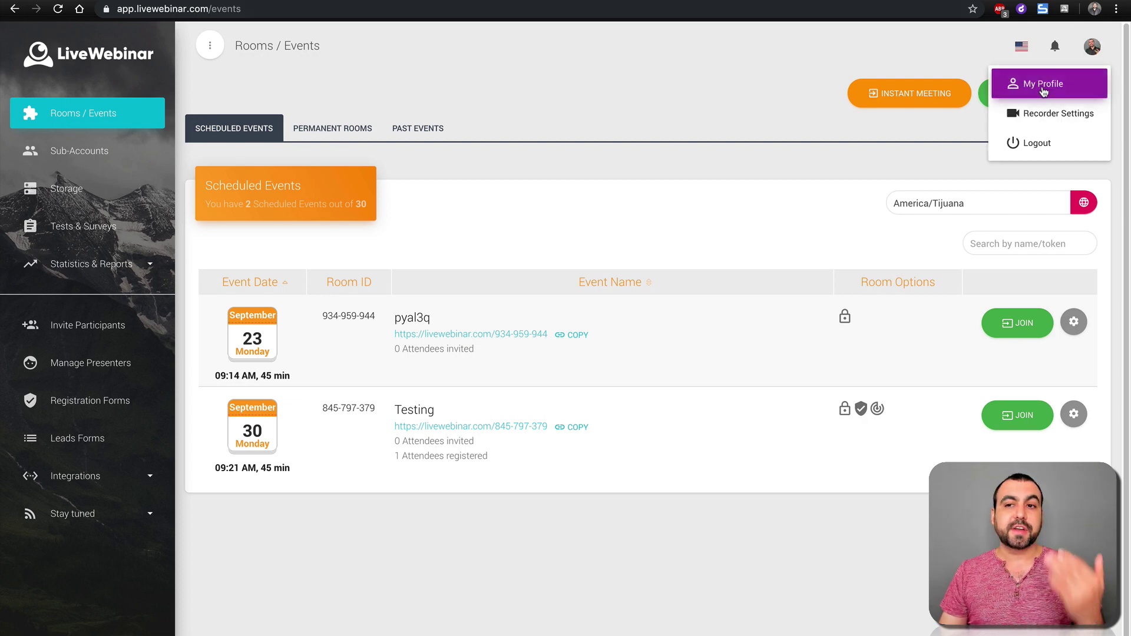
Step: Review Recorder Settings options, keeping 12 fps, HD (720p), English and 0.5Mbit/s bitrate
click(1059, 118)
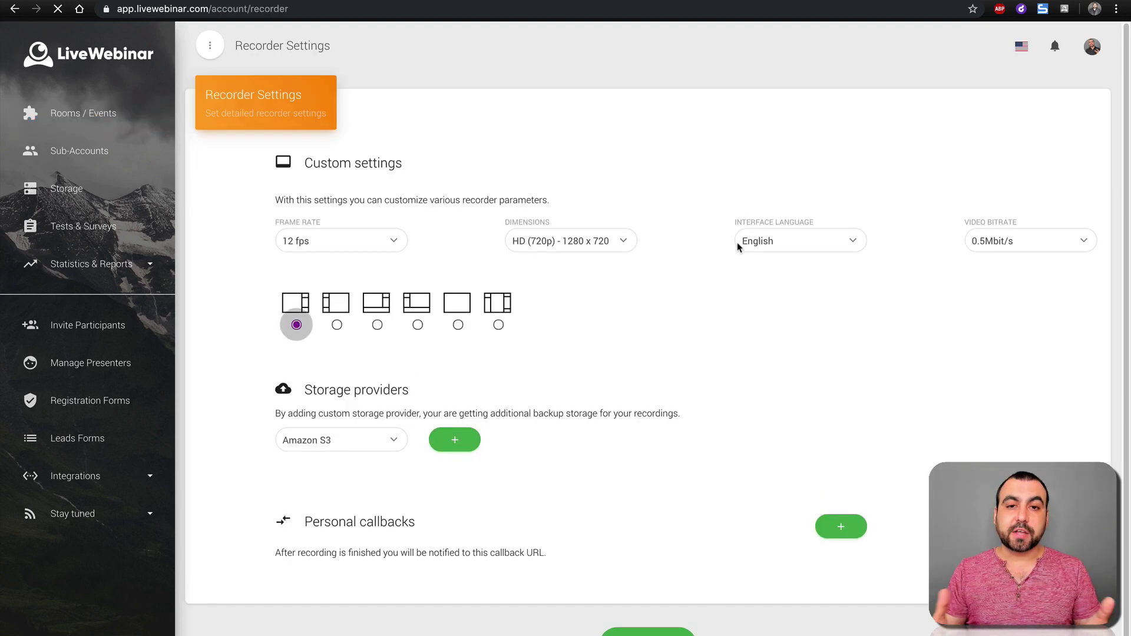
click(361, 242)
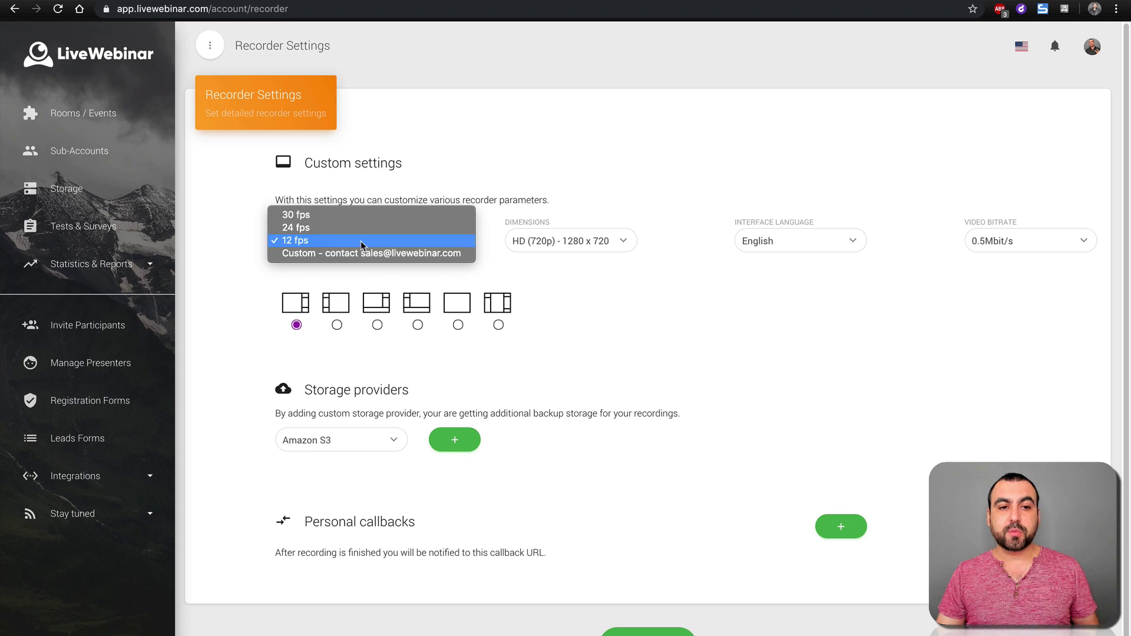
click(615, 273)
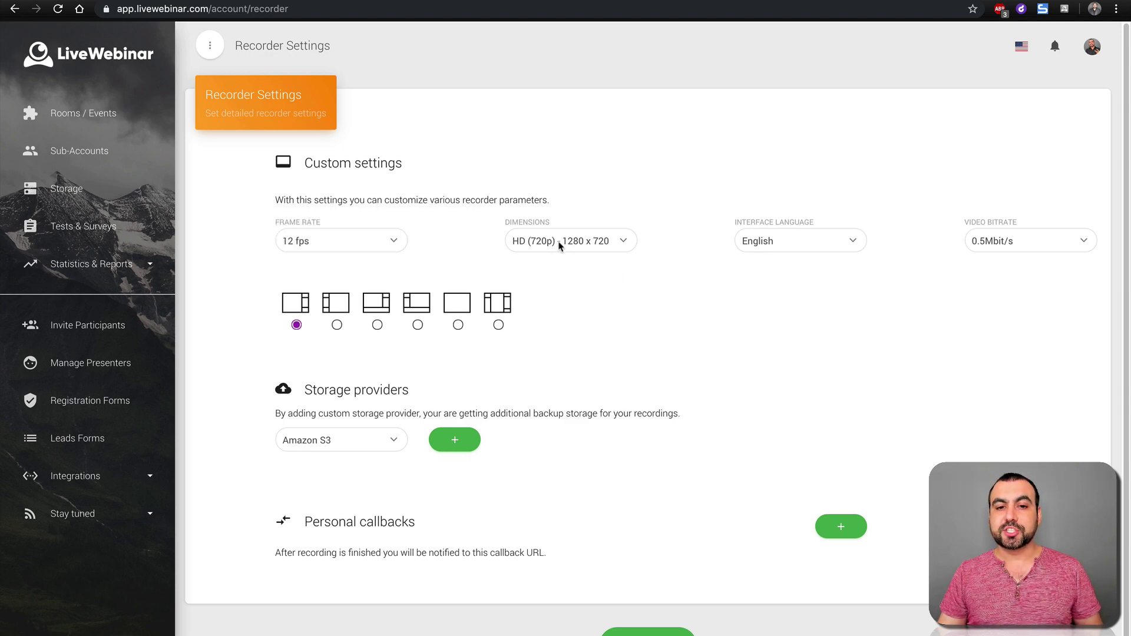
click(560, 243)
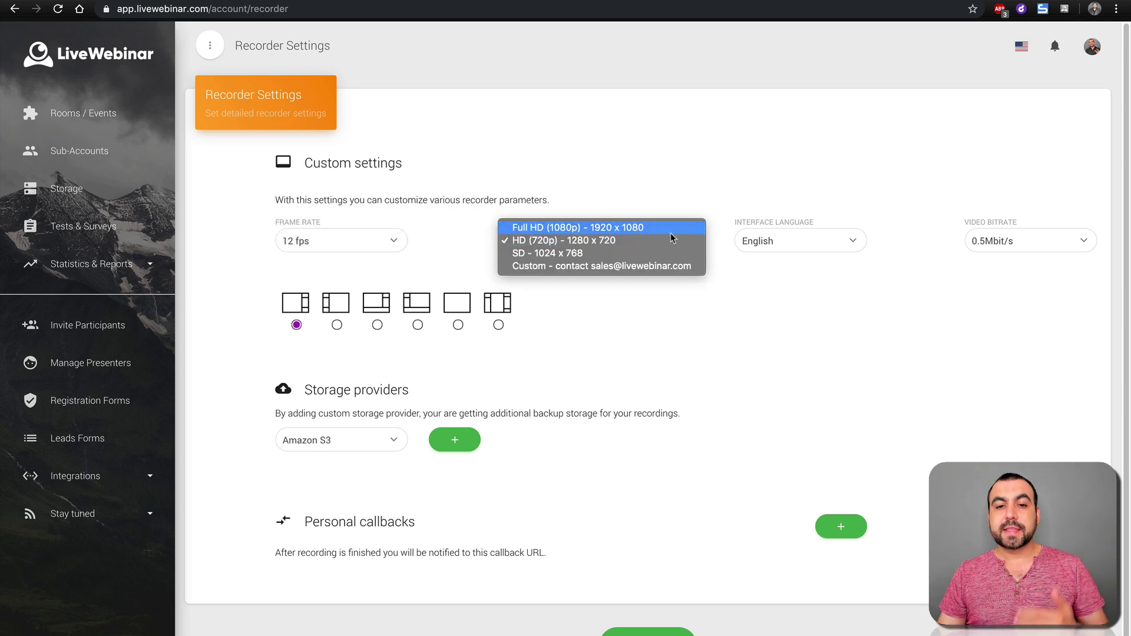
click(787, 273)
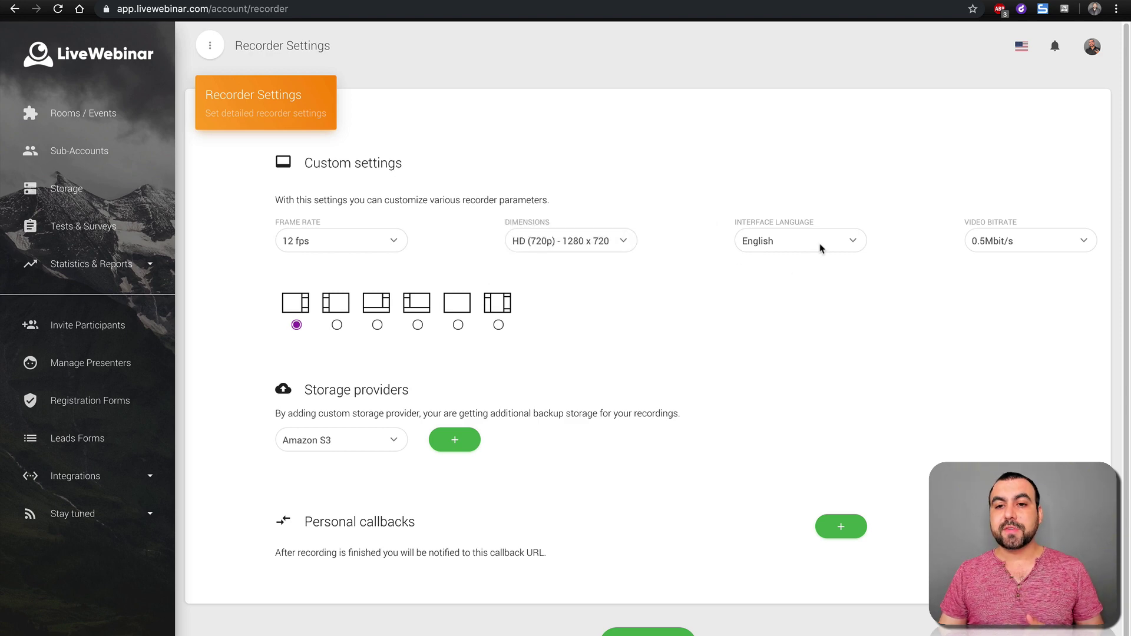
click(829, 241)
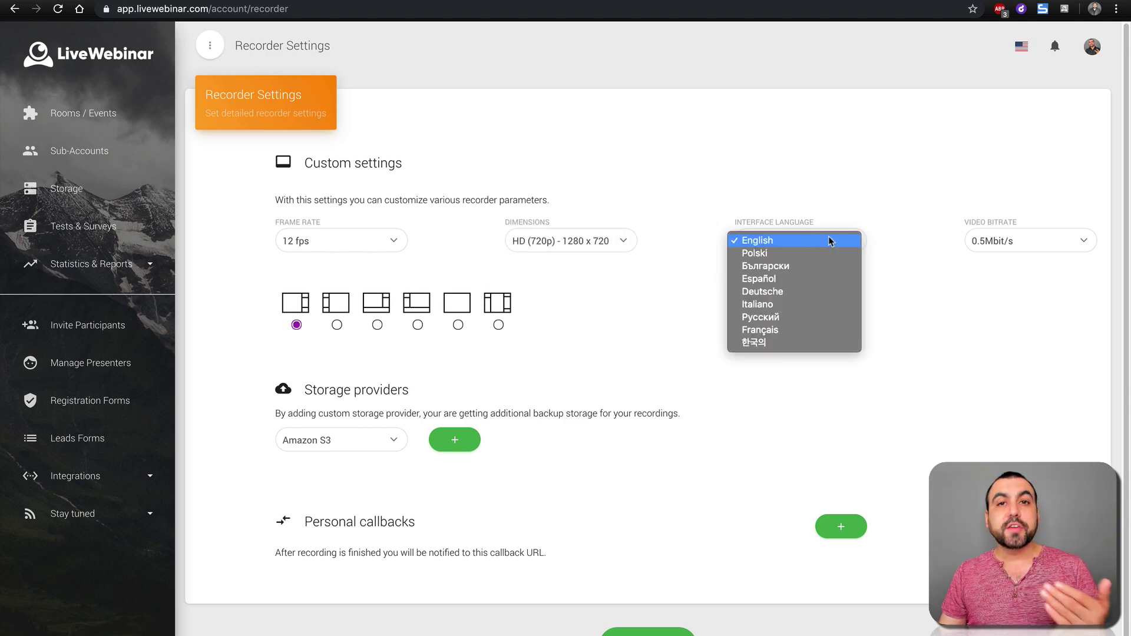
click(914, 285)
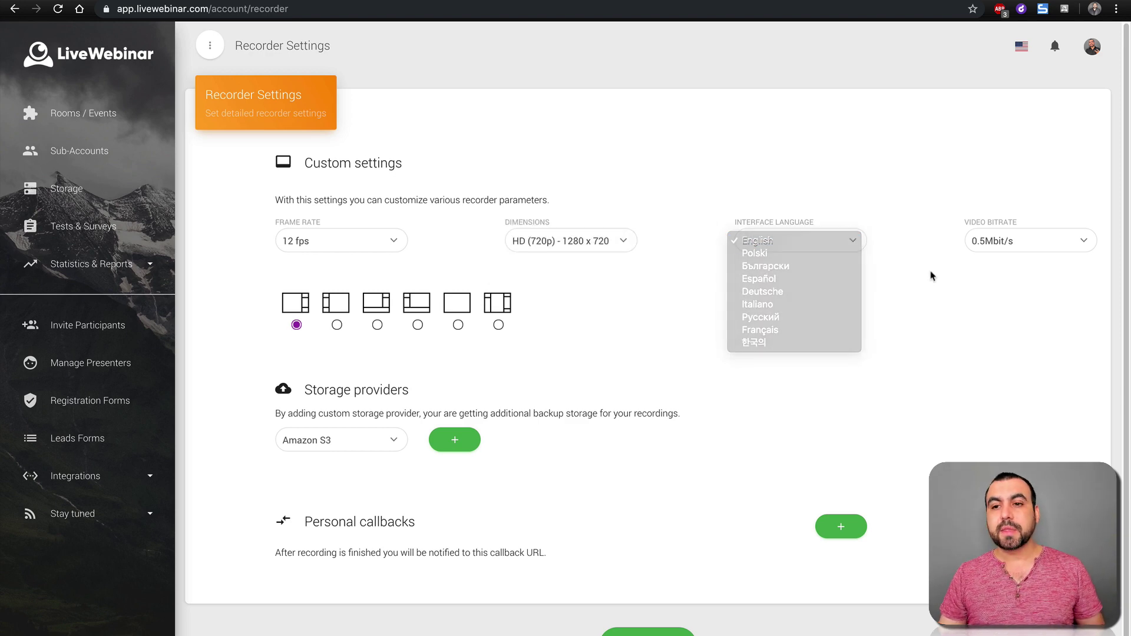
click(1013, 236)
click(1011, 287)
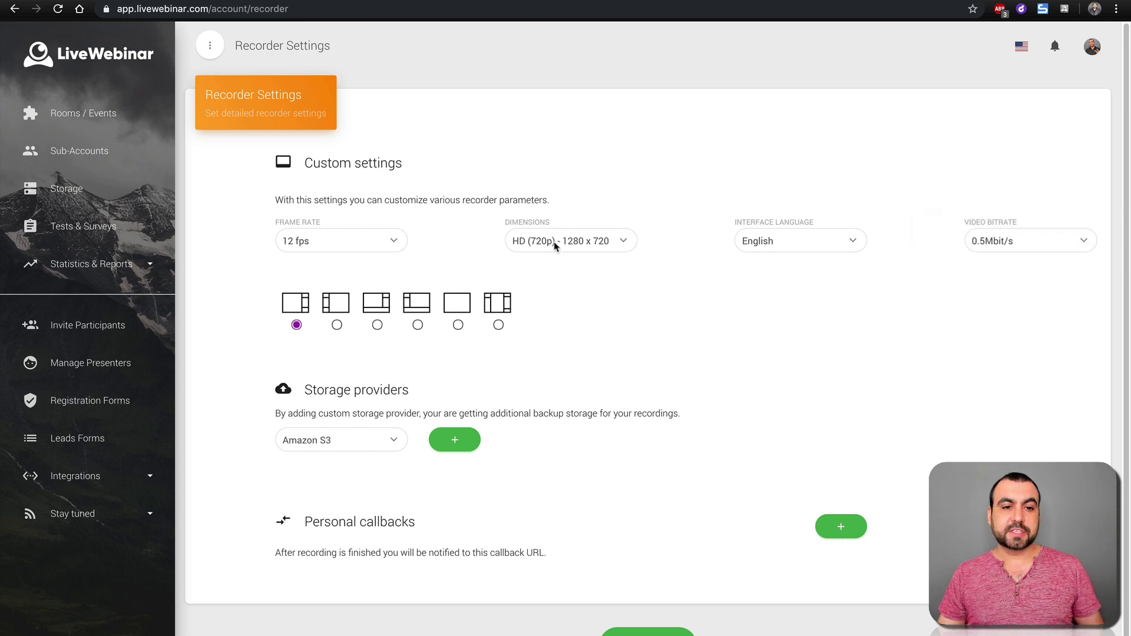
click(371, 248)
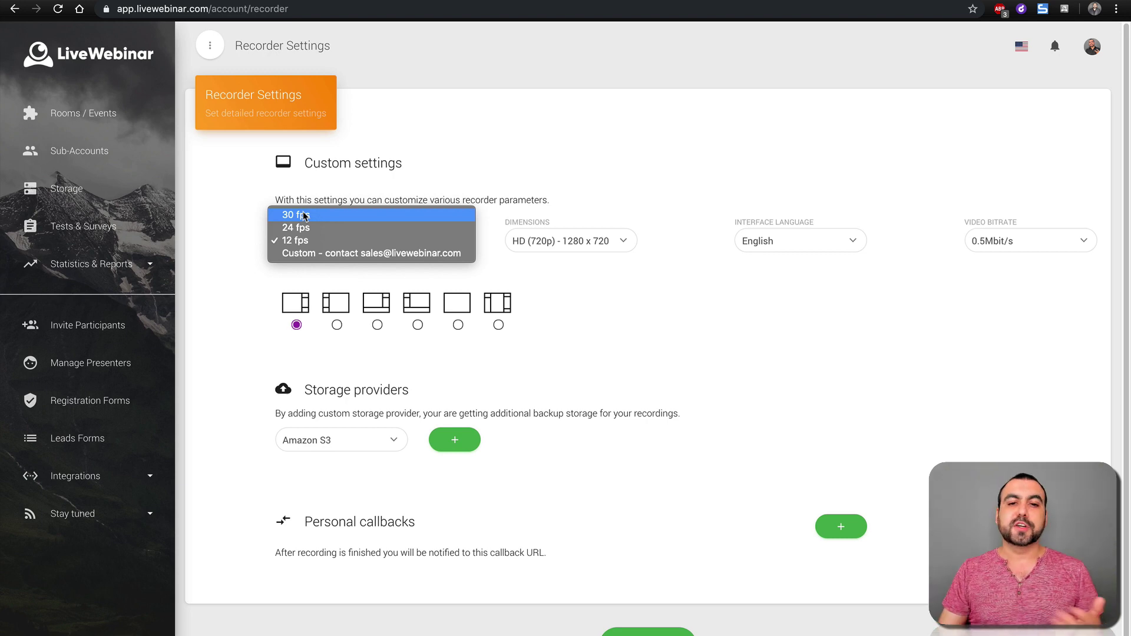
Step: Keep Amazon S3 as the storage provider and go to the Registration Forms list
click(629, 295)
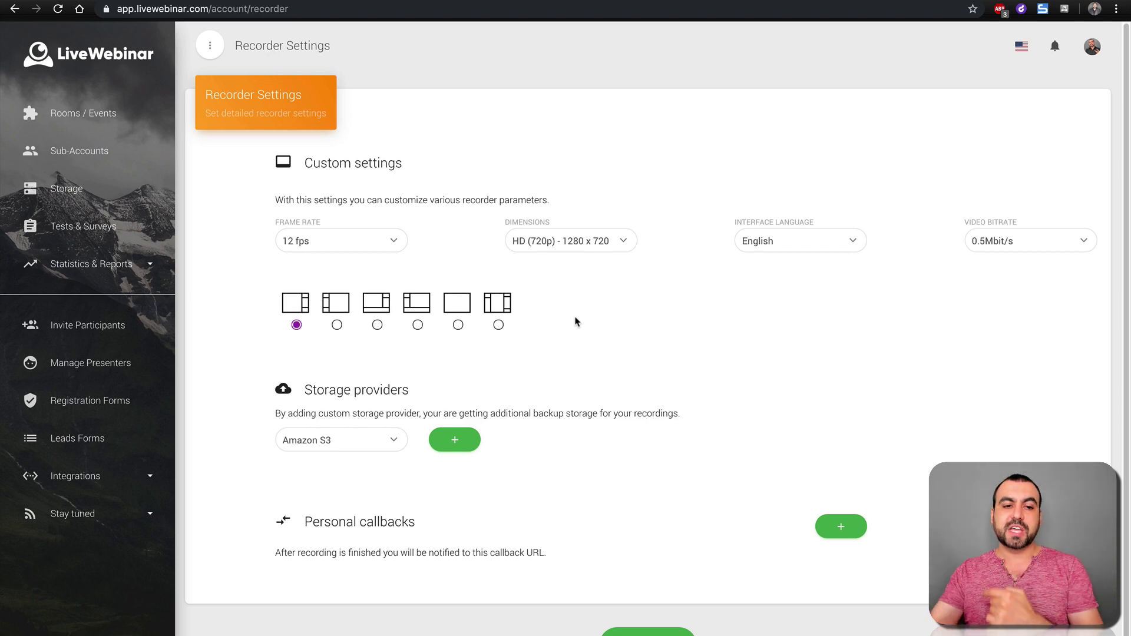
click(394, 443)
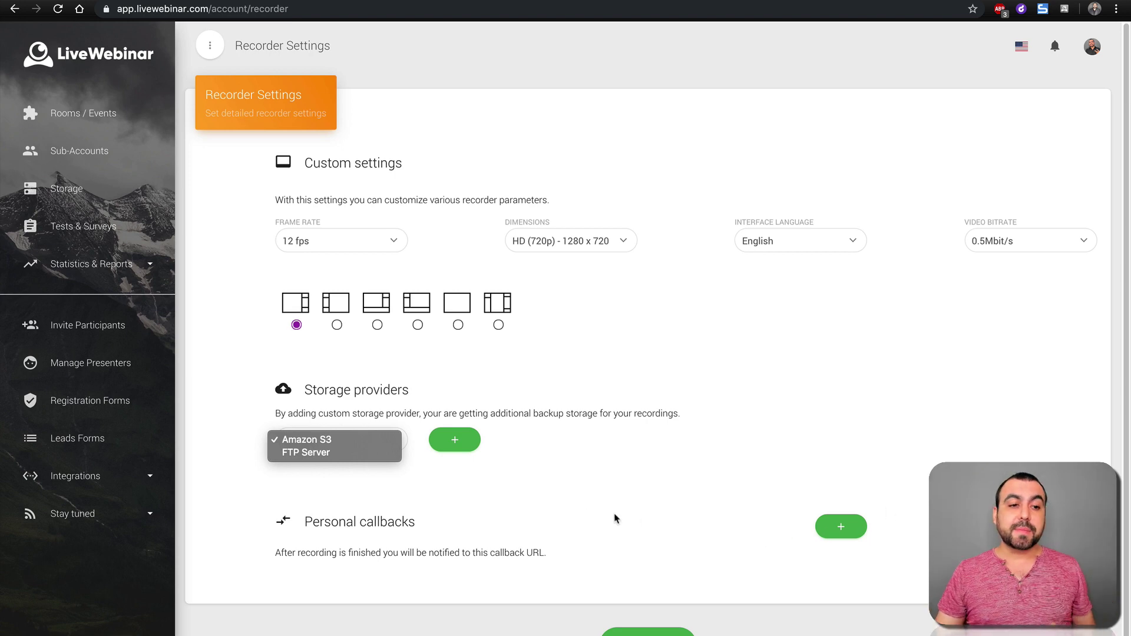
click(90, 405)
click(107, 405)
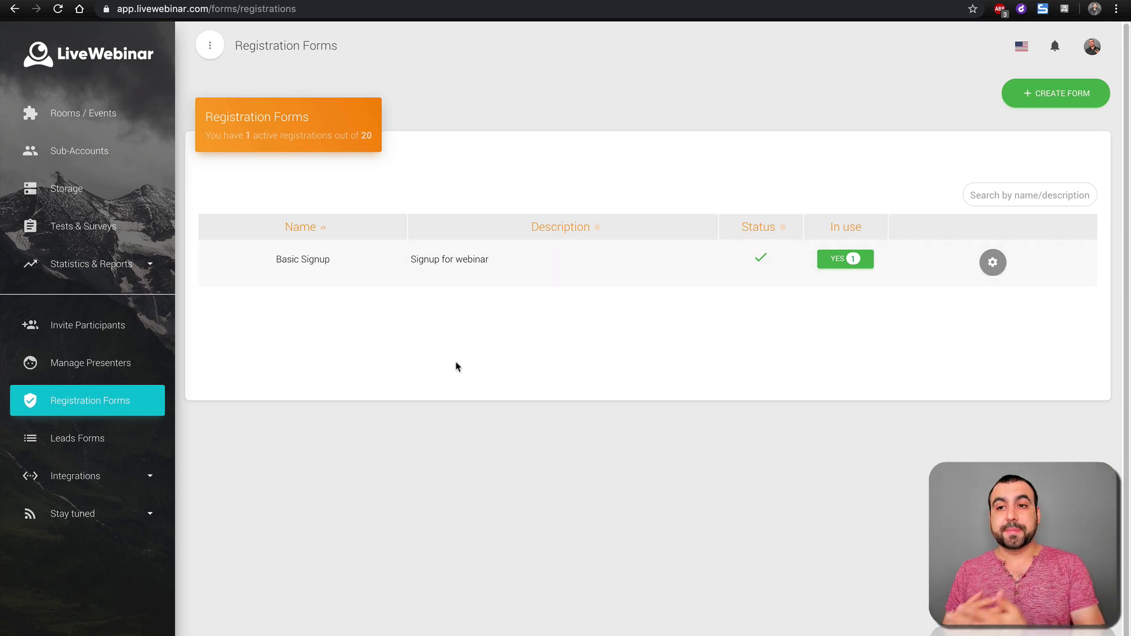
Step: Create a new registration form named 'test2' with the description 'testing'
click(1035, 90)
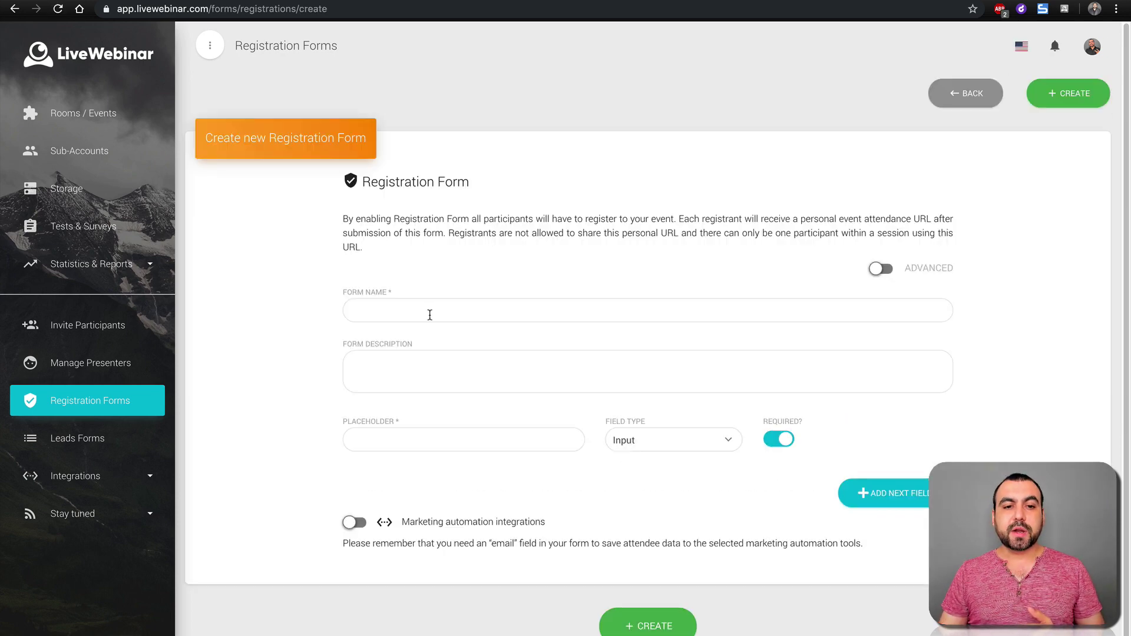
click(426, 312)
text(test)
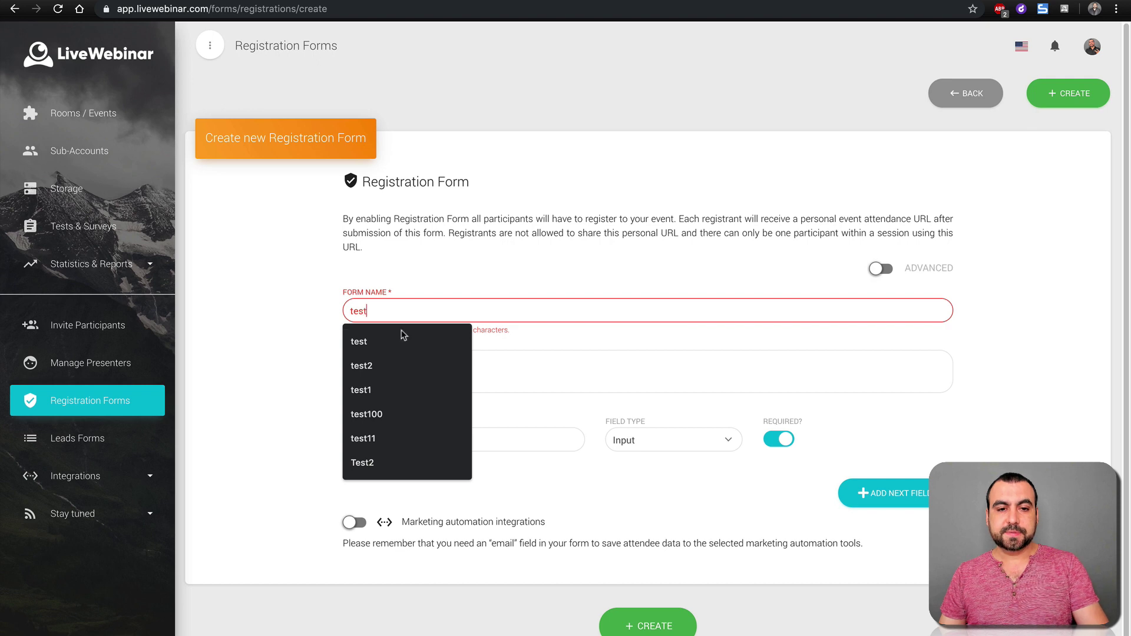
click(316, 383)
click(435, 374)
text(tes)
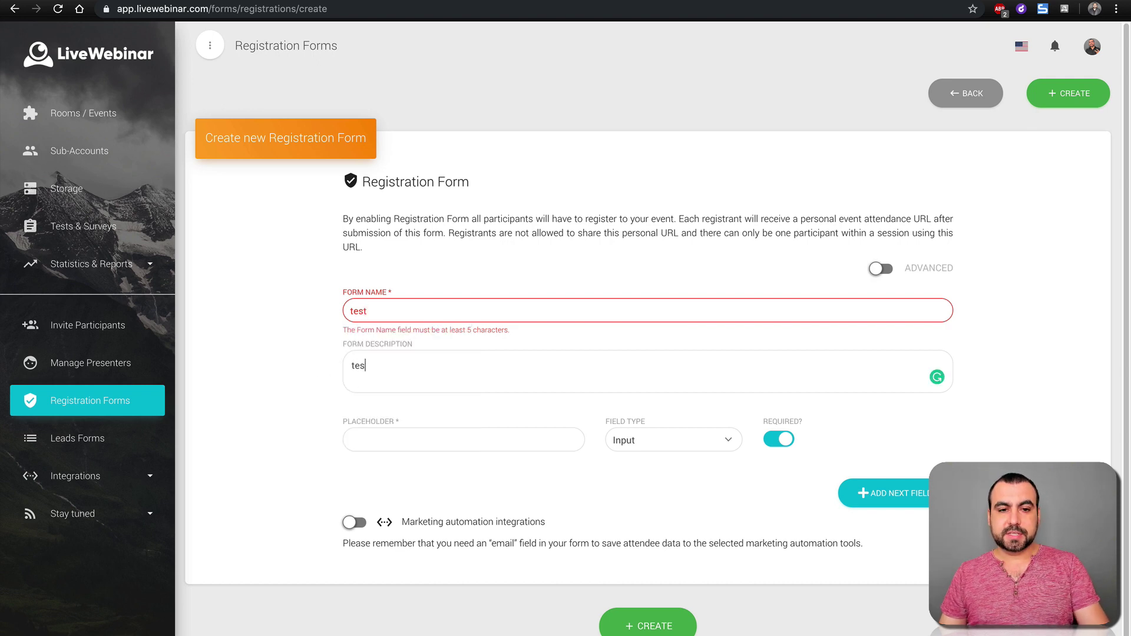
text(ting)
click(414, 312)
text(2)
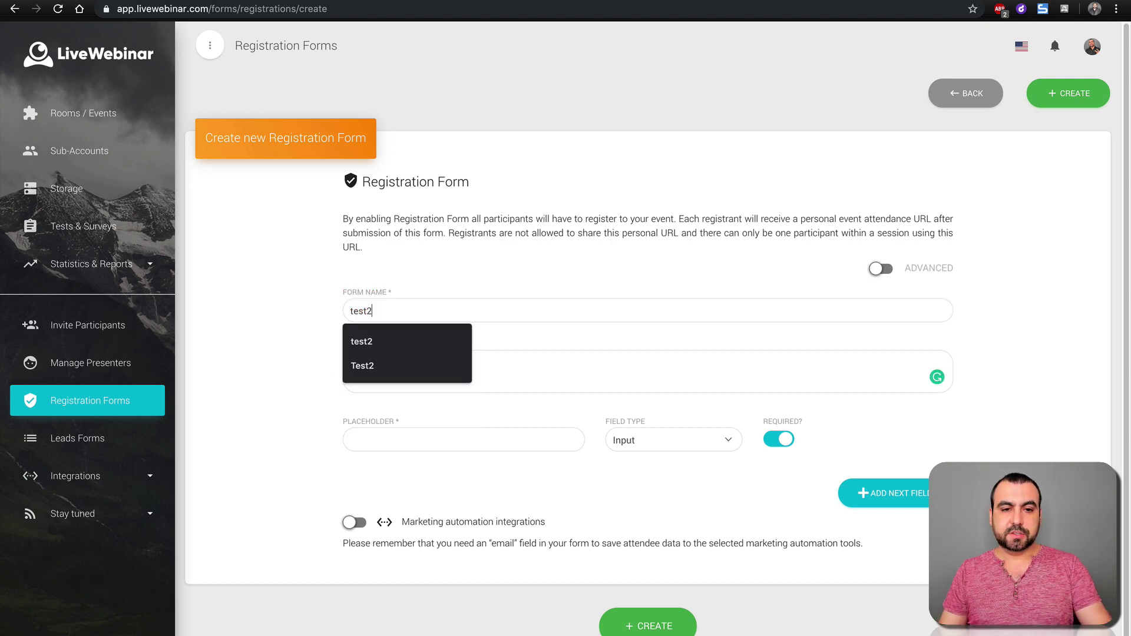
click(284, 392)
scroll(305, 411, down, 1)
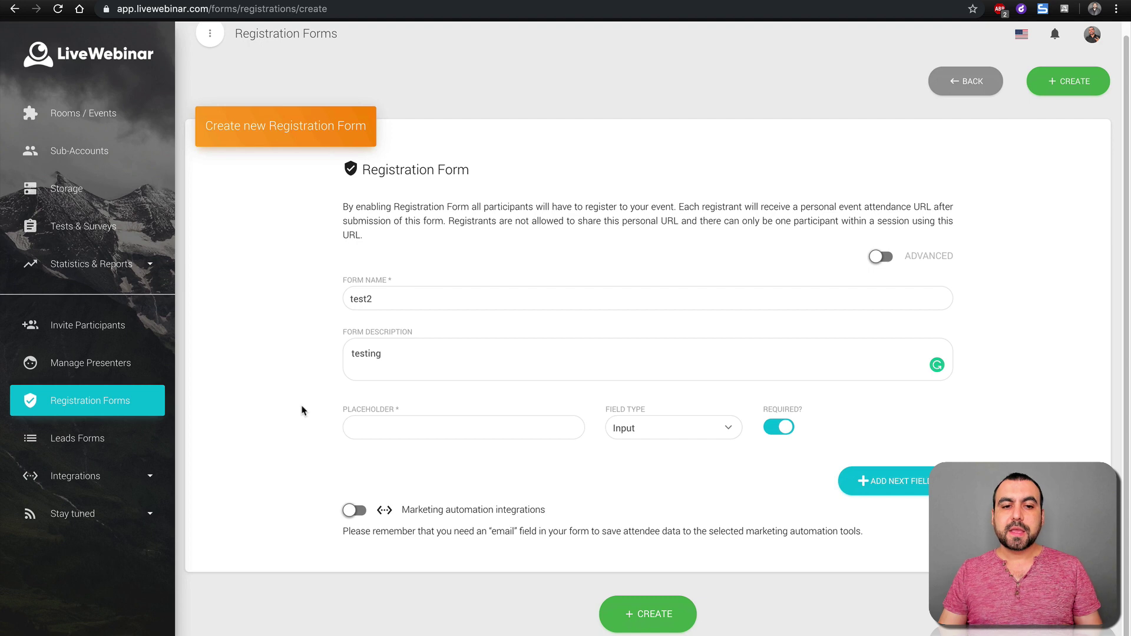
Step: Add fields with placeholders 'name' and 'where are you from', plus an empty third field
click(485, 433)
text(name)
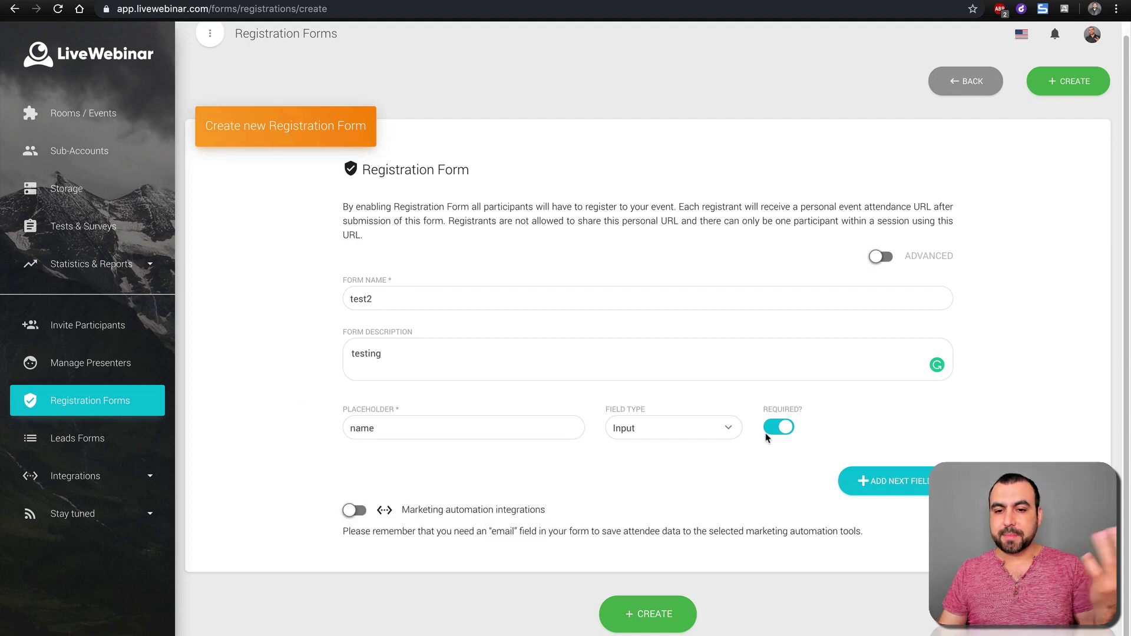
click(865, 480)
click(484, 487)
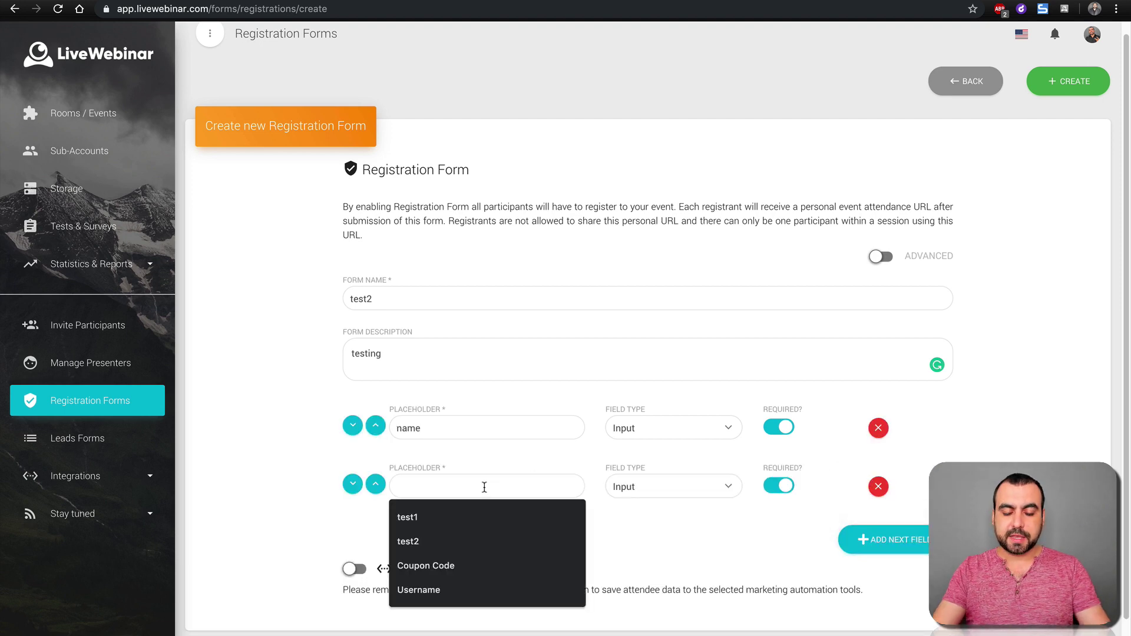
text(where are you)
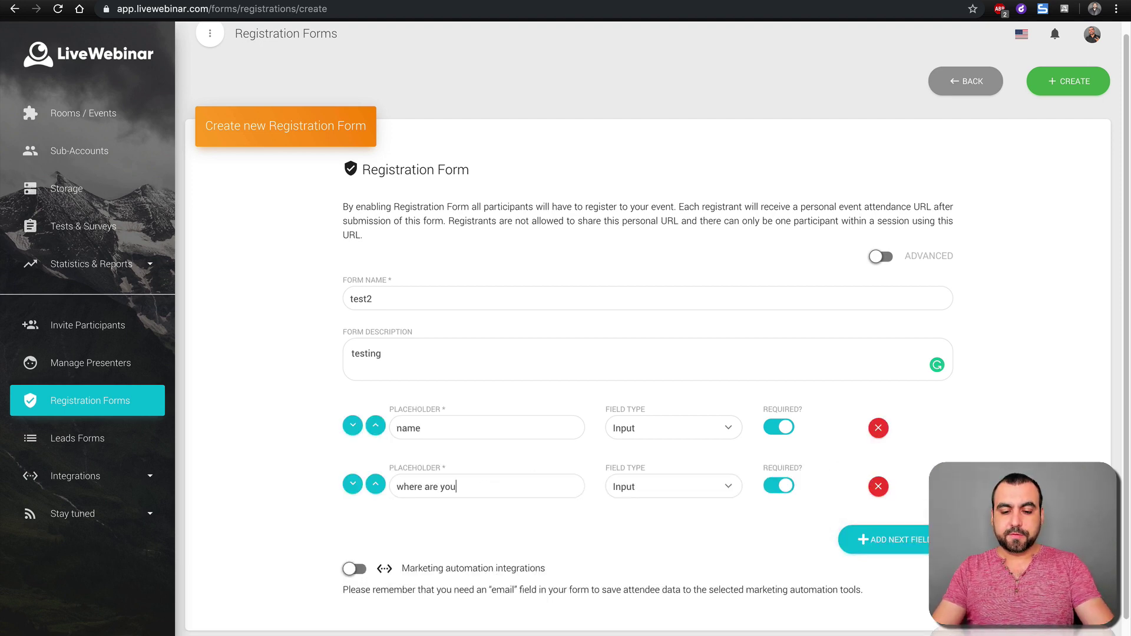
text( from)
click(897, 539)
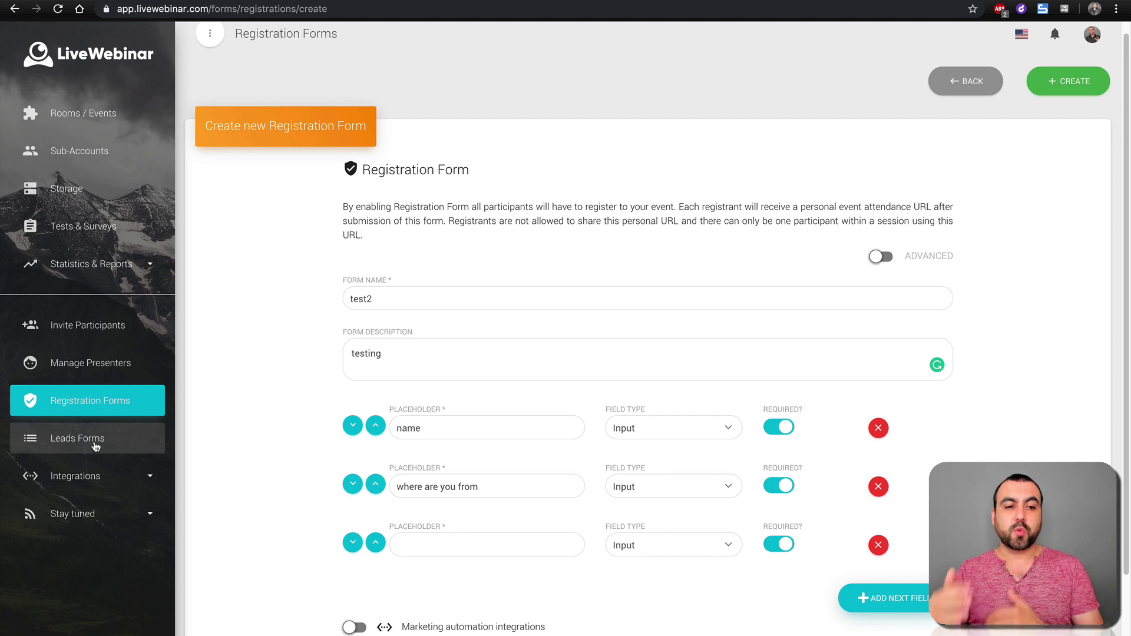
Step: Browse the Marketing automation integrations page, then return to Rooms / Events
click(90, 476)
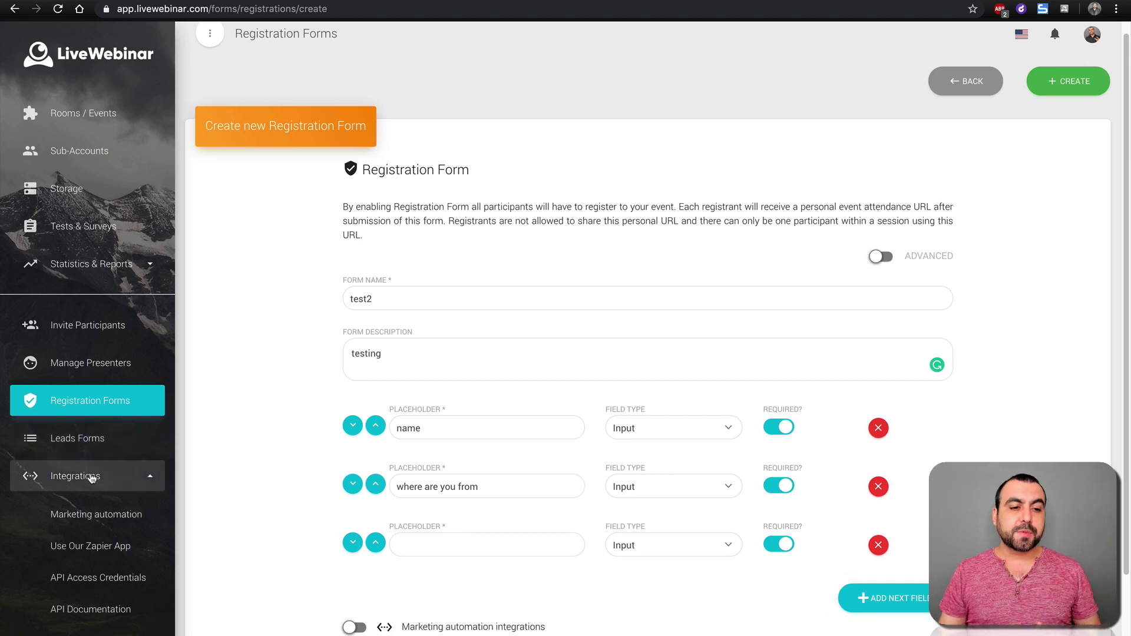
click(119, 514)
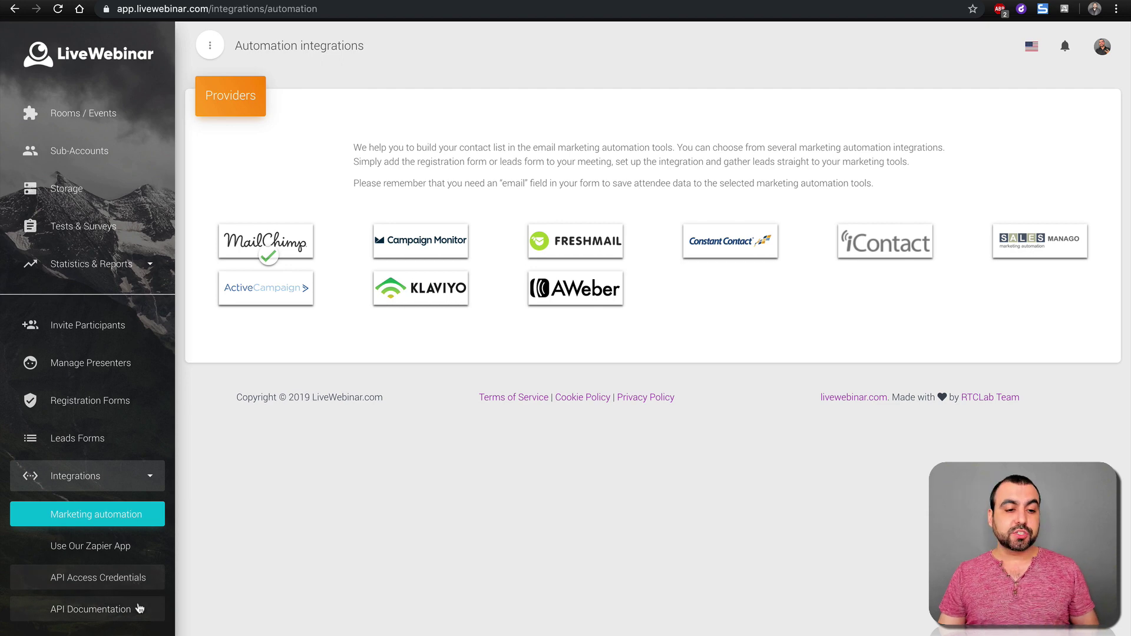
scroll(142, 601, down, 1)
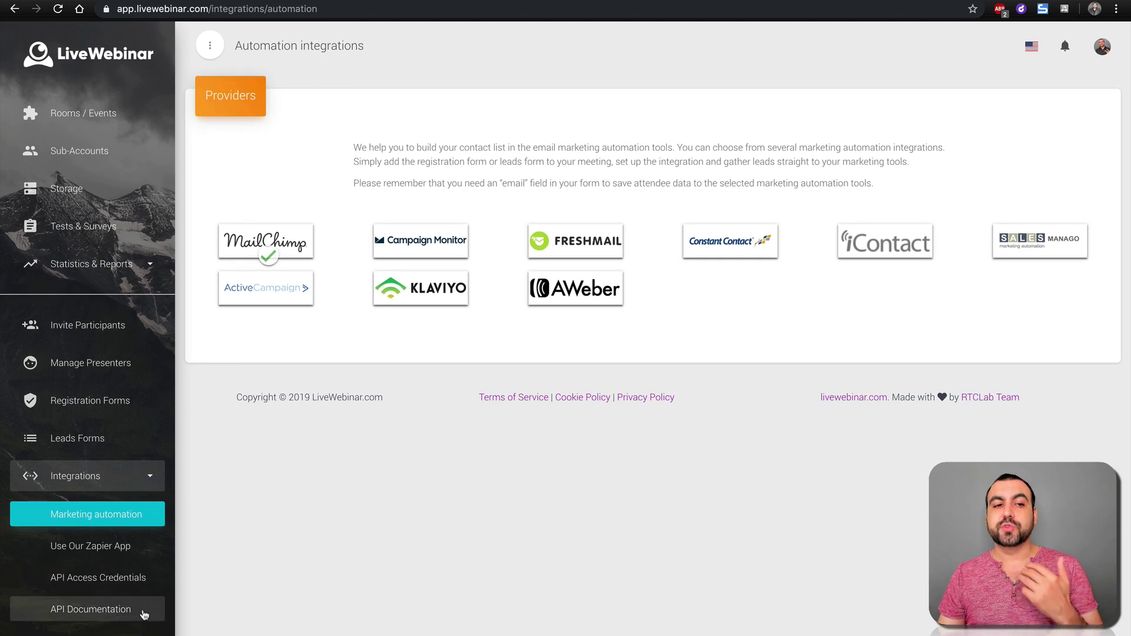
click(119, 113)
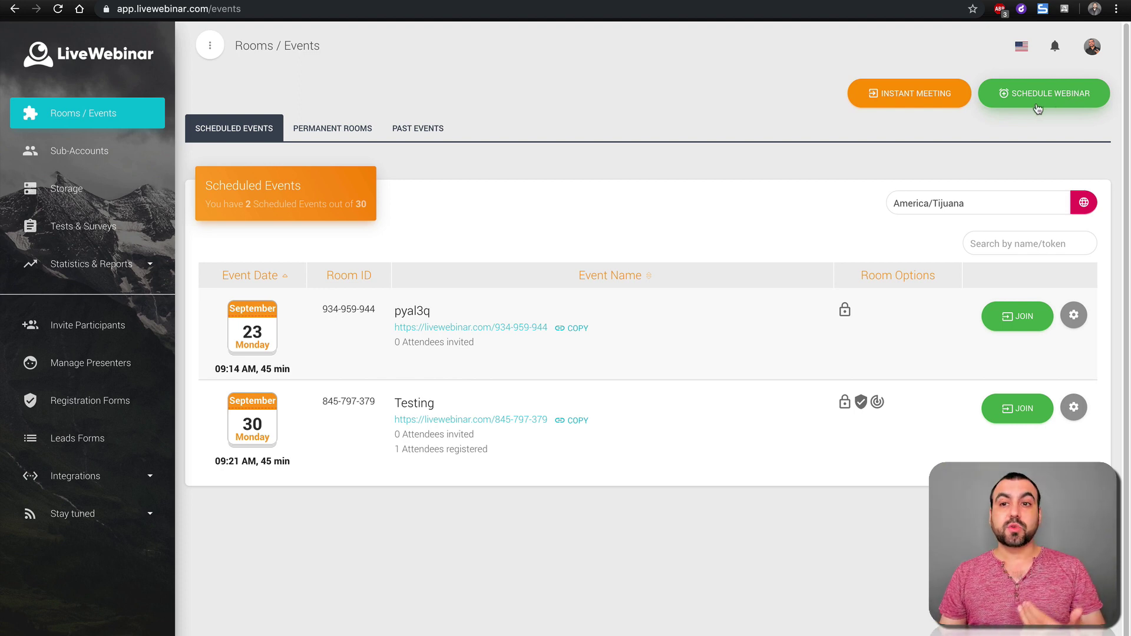
Step: Start an instant meeting and join room 845-761-656 as host
click(918, 101)
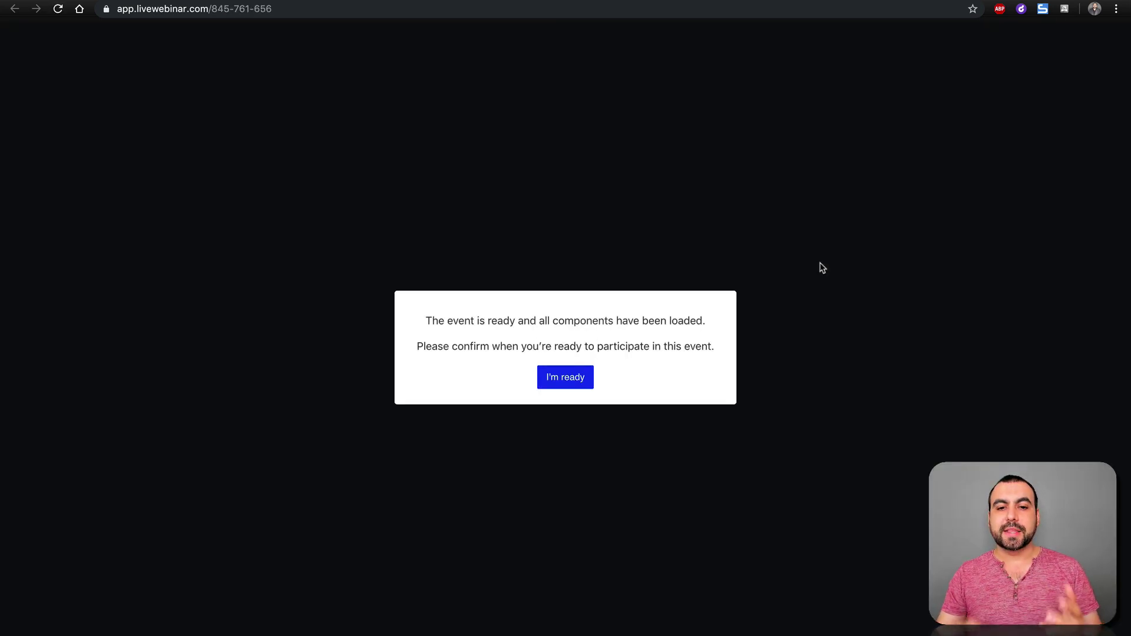
click(580, 370)
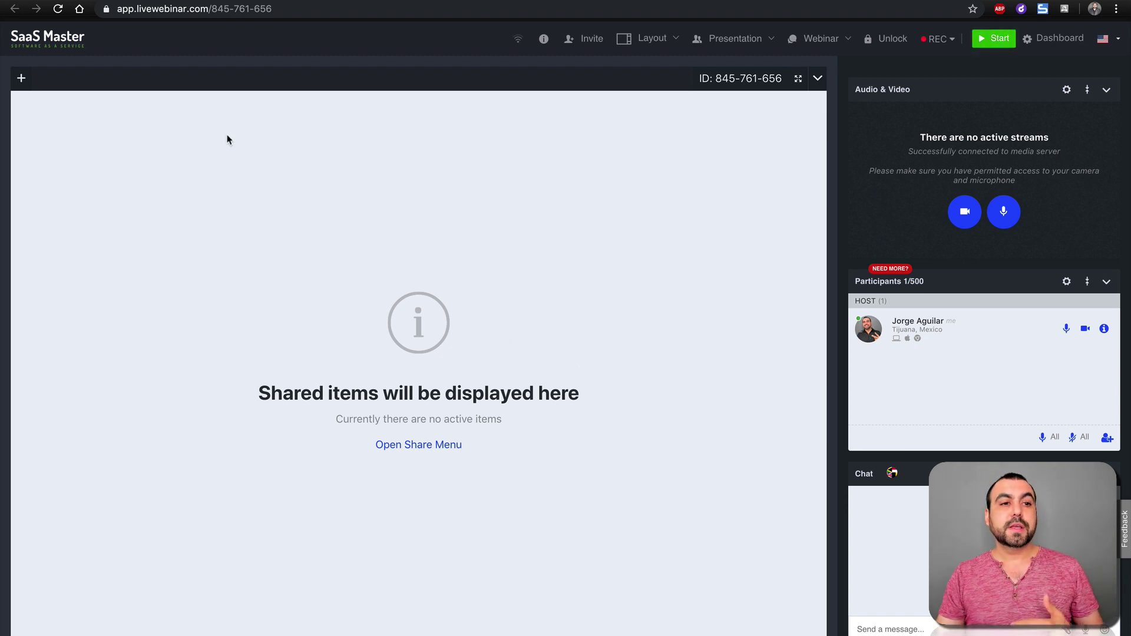
Step: Open the Branding panel from the share menu and edit the SaaS Master template
click(21, 79)
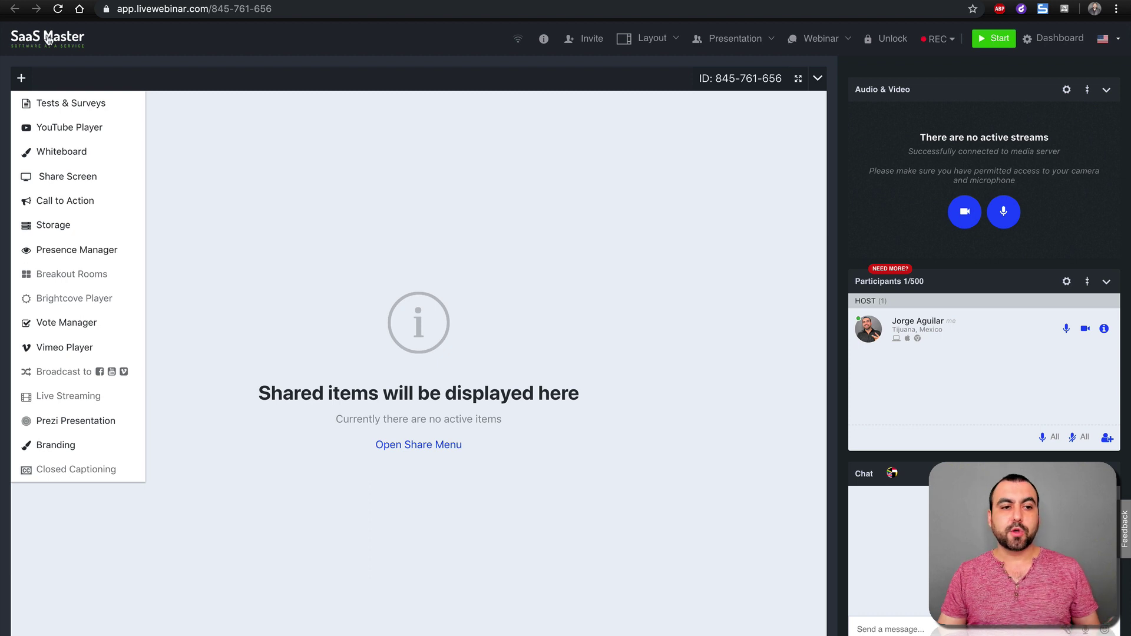
click(54, 446)
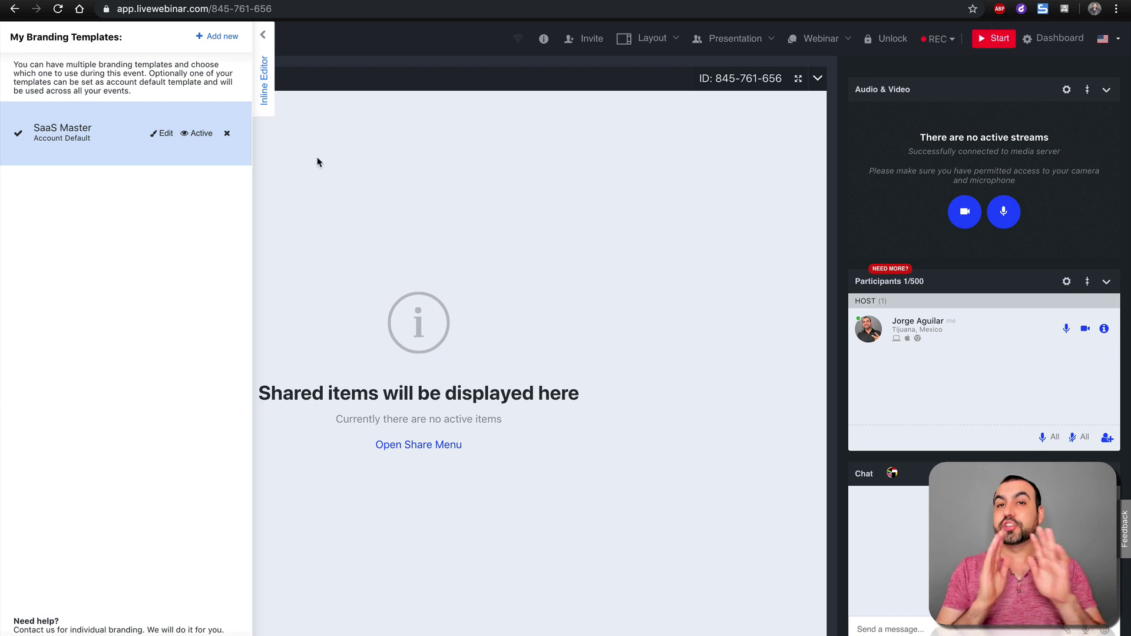
click(165, 134)
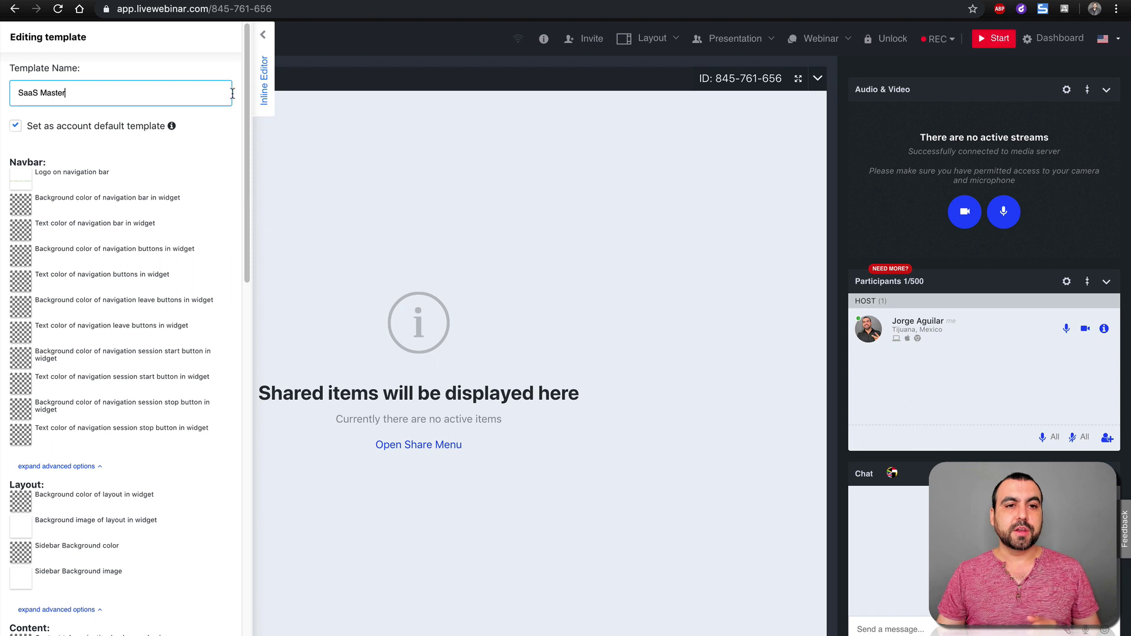
Step: Inspect inline colour options for the navbar, content area, sidebar and cards, then exit the editor
click(264, 42)
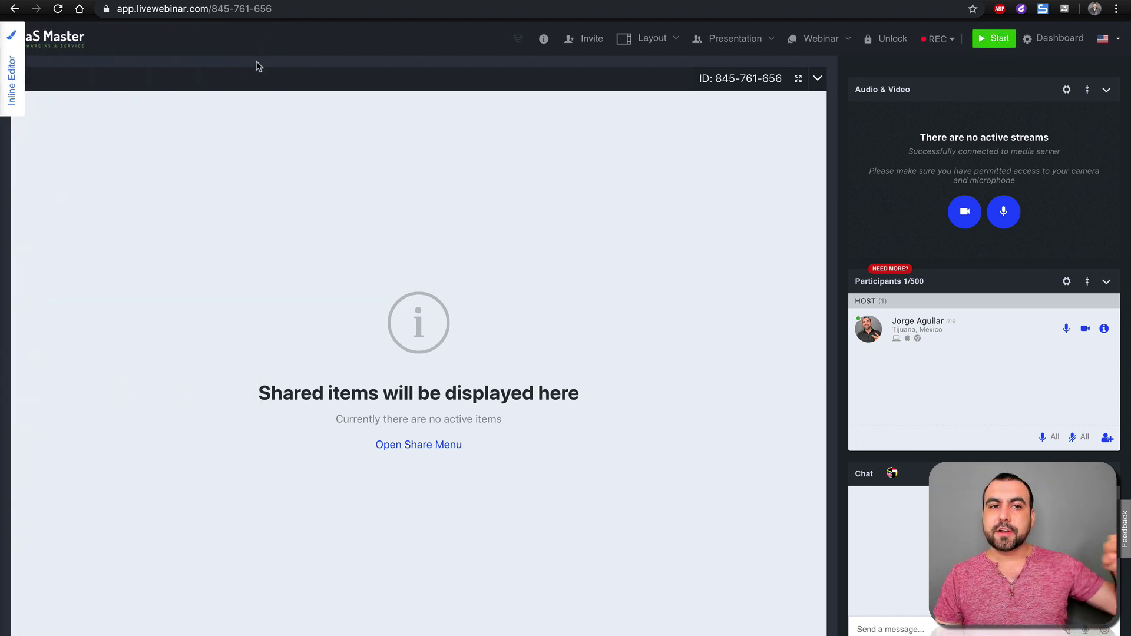
click(352, 39)
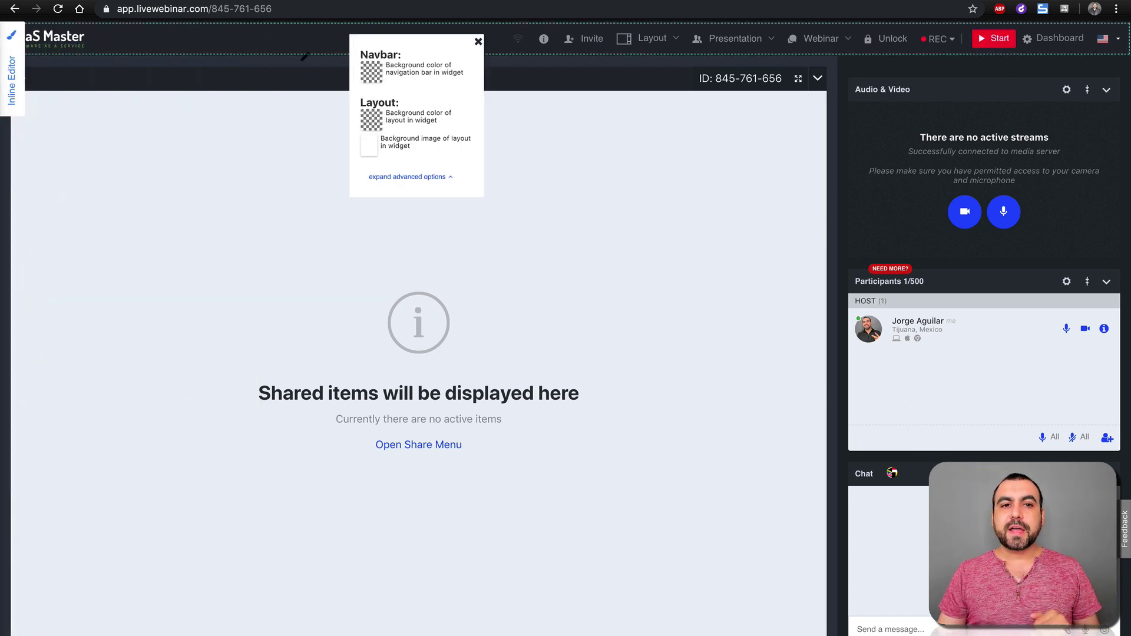
click(660, 75)
click(863, 183)
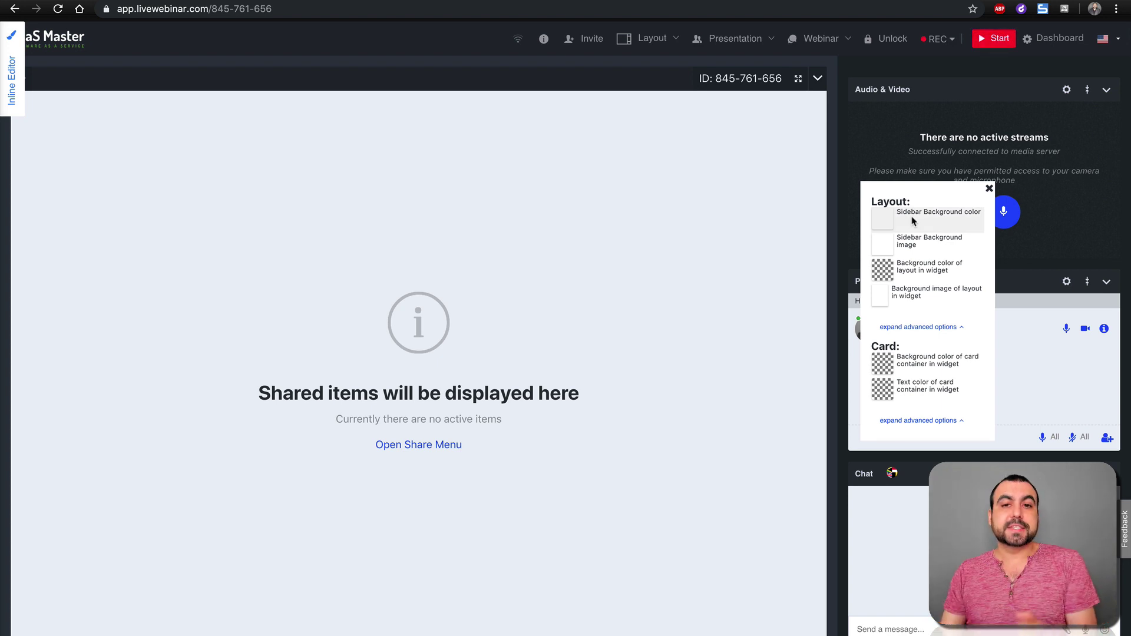
click(276, 43)
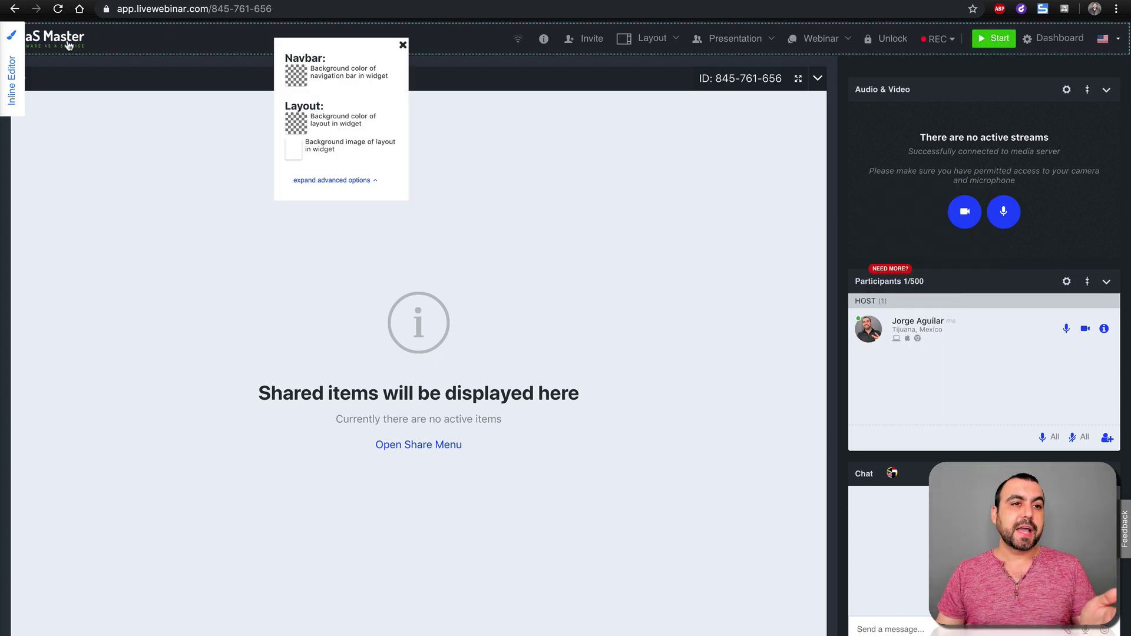
click(512, 249)
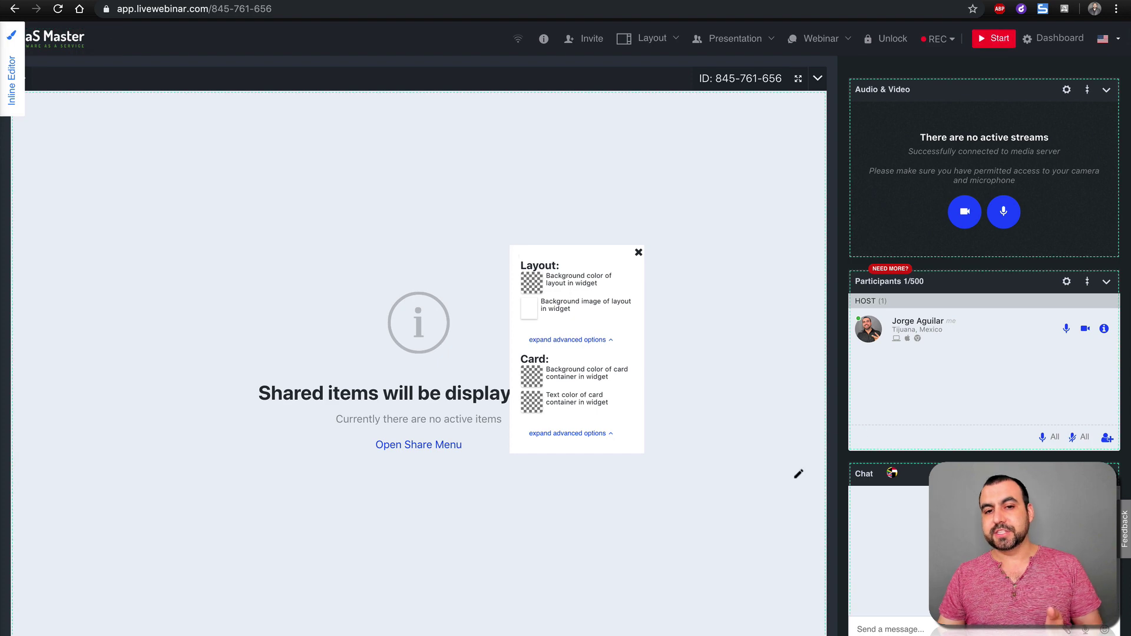
click(9, 53)
scroll(172, 207, down, 15)
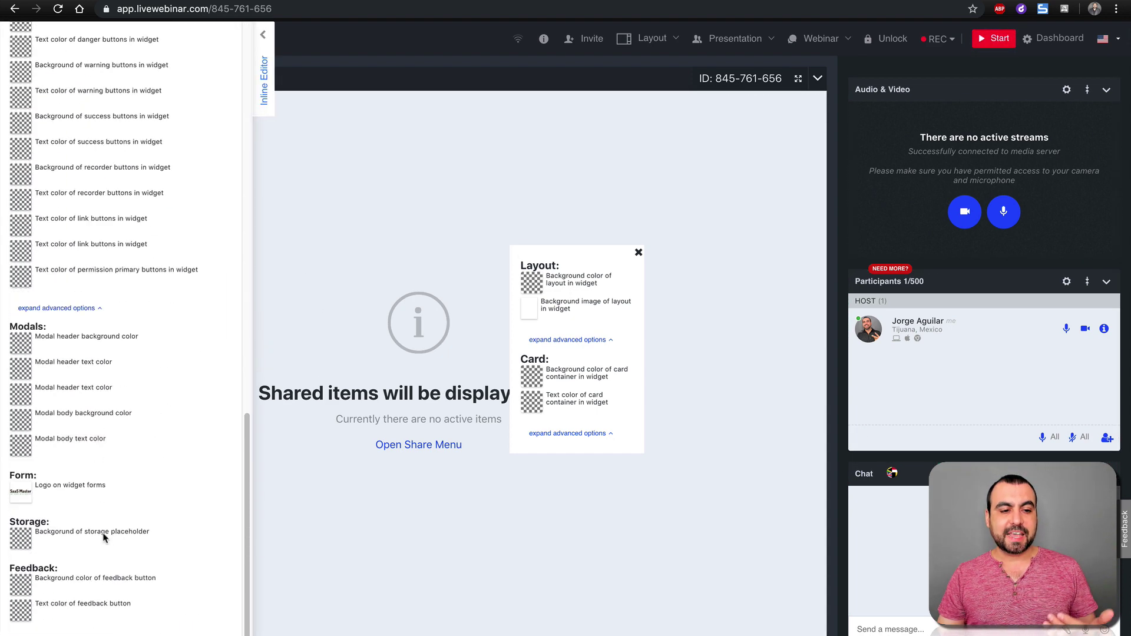
key(Escape)
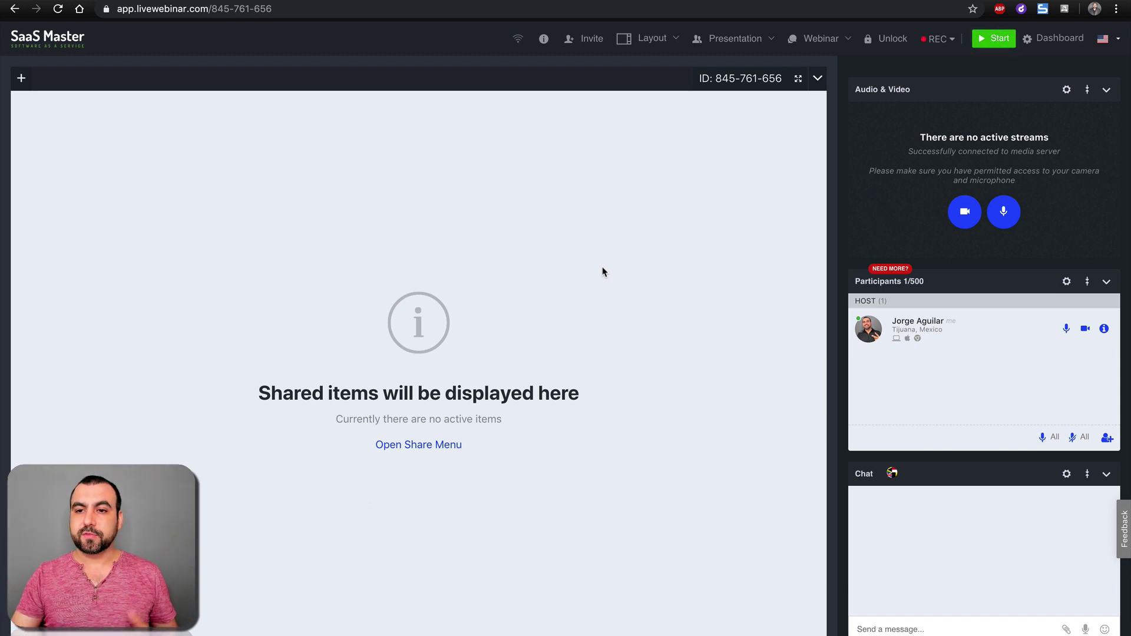
click(971, 213)
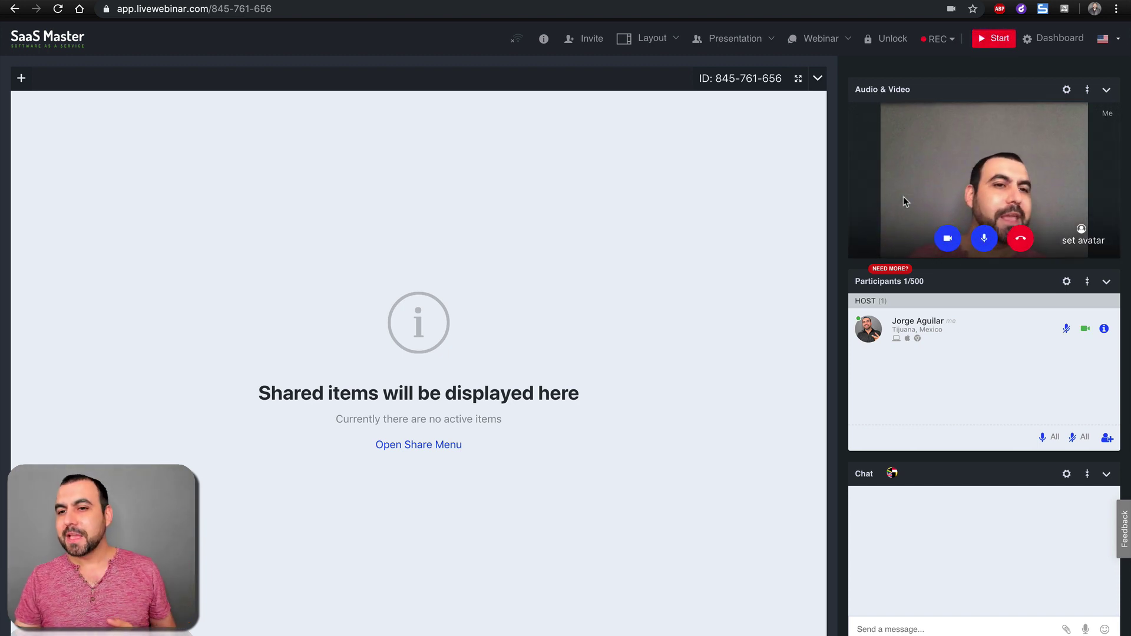
click(995, 250)
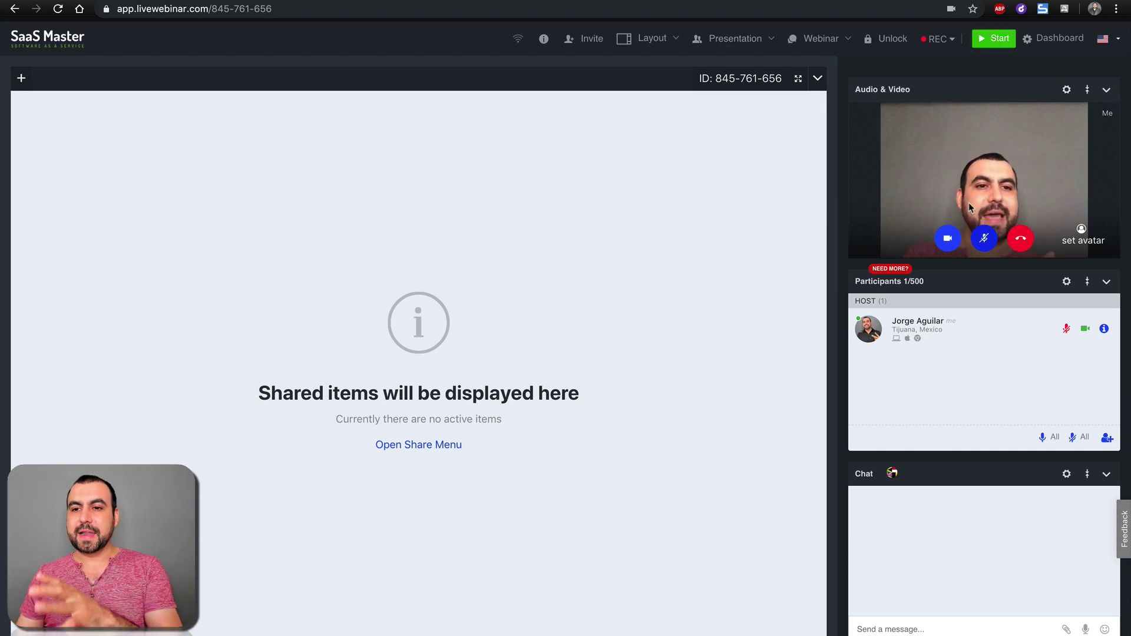
click(1021, 241)
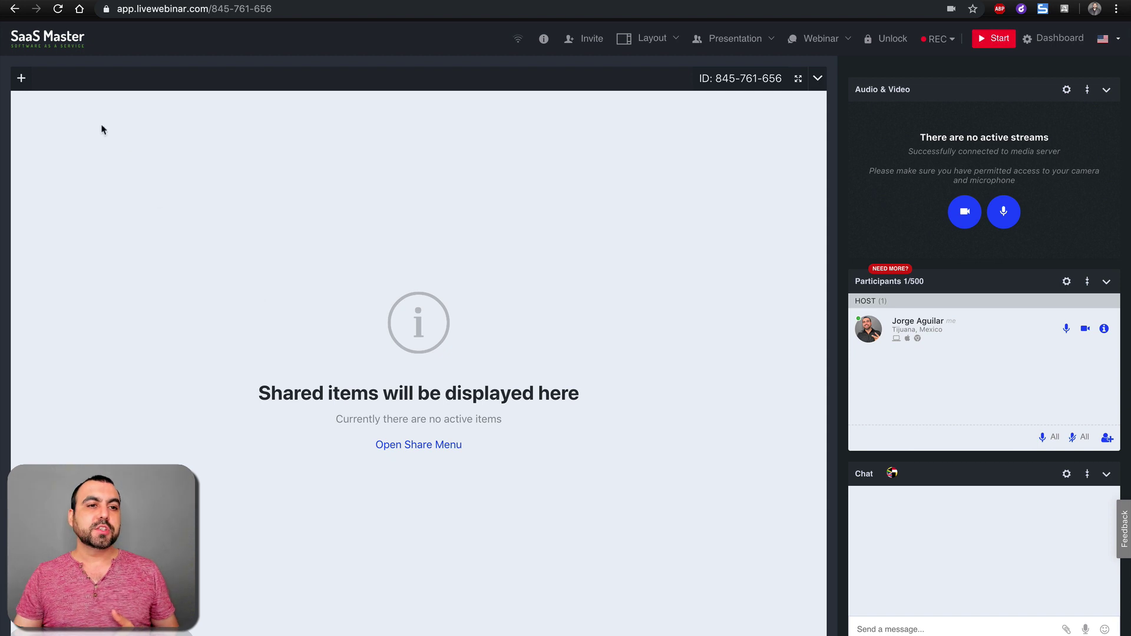
Step: Share a blank whiteboard and draw a looping freehand curve on it
click(22, 80)
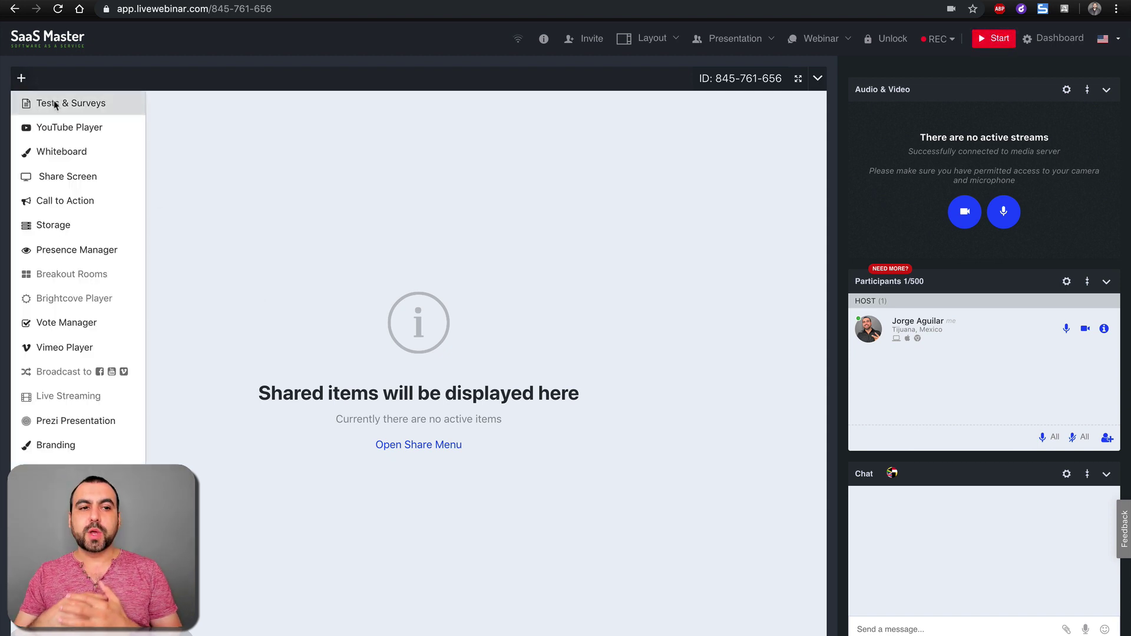
click(78, 153)
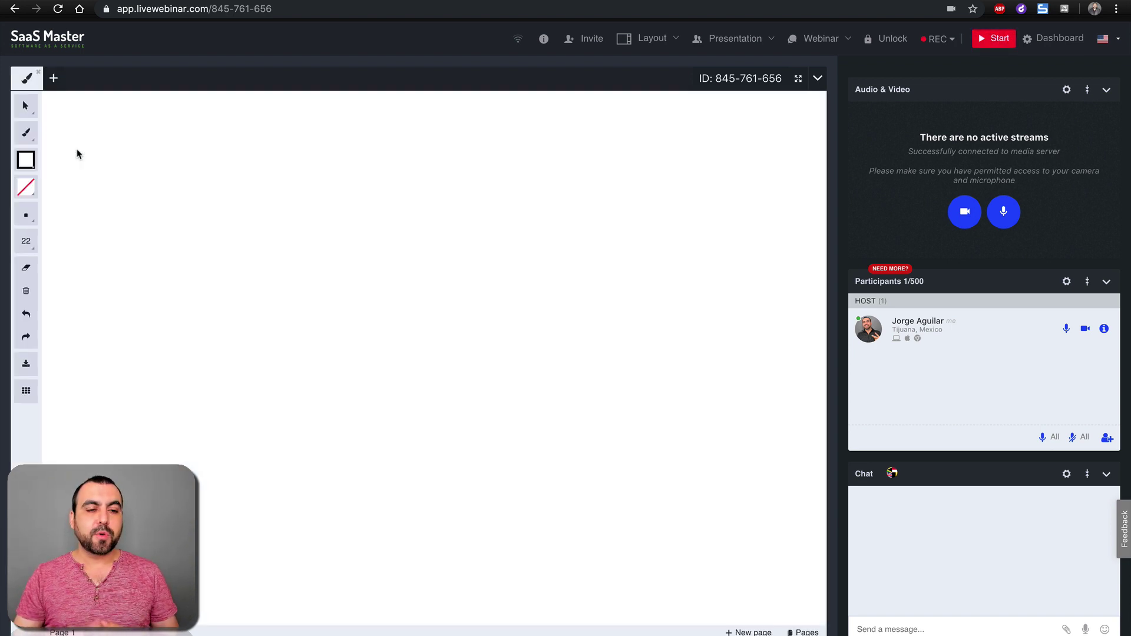
mouse_move(381, 333)
mouse_down()
mouse_move(356, 285)
mouse_move(488, 387)
mouse_move(607, 364)
mouse_up()
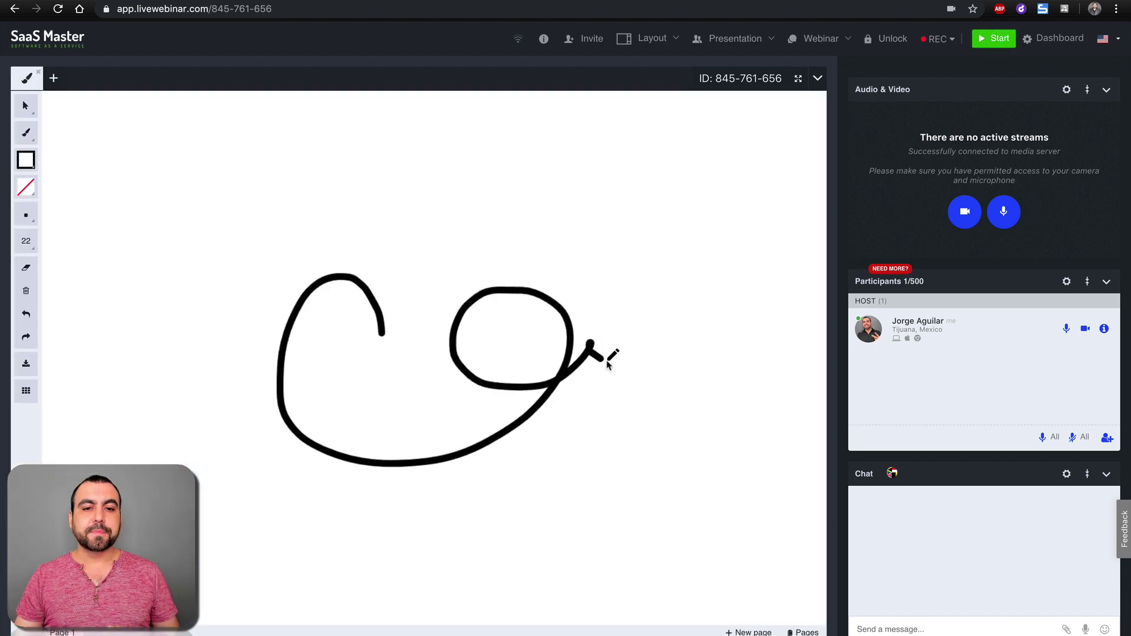
Step: Open the YouTube Player and close it without sharing a video
click(53, 78)
click(112, 127)
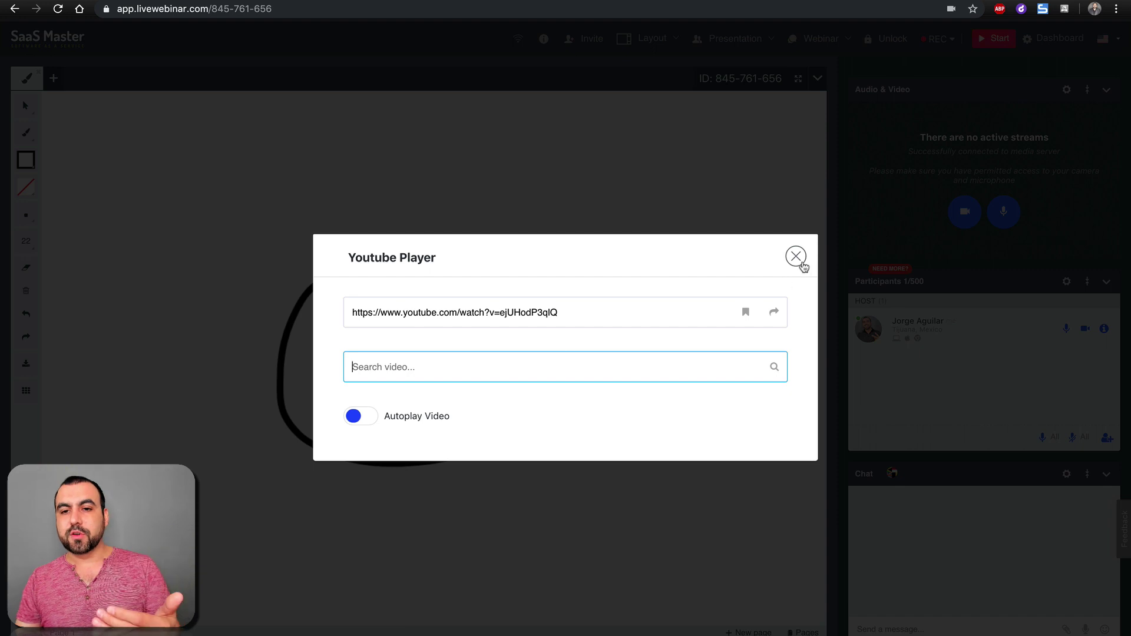
click(796, 256)
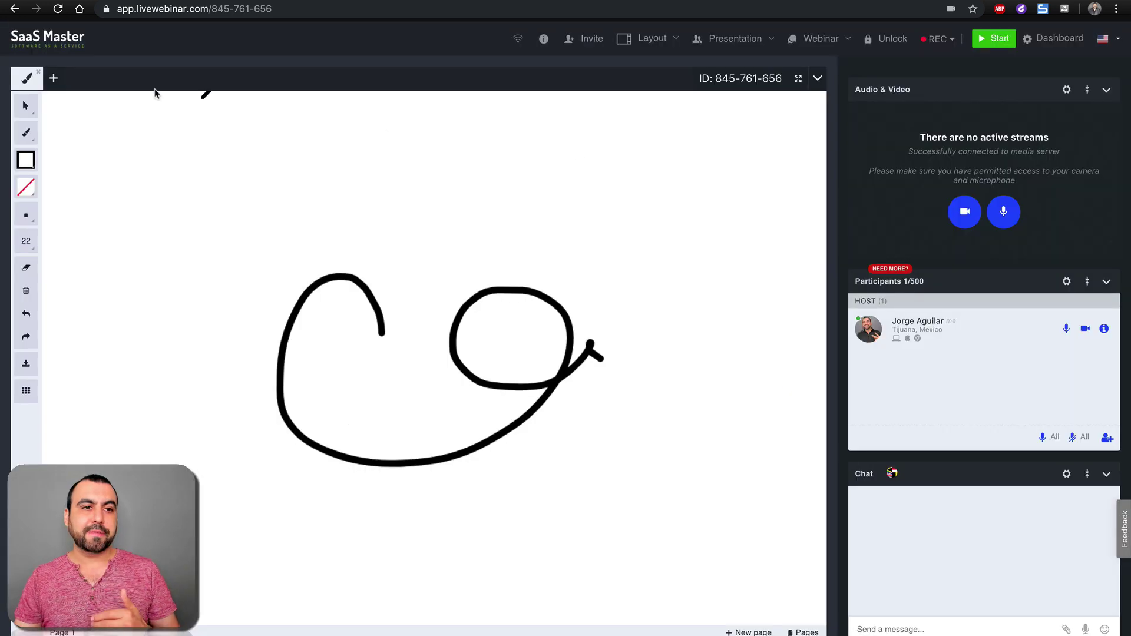
click(54, 78)
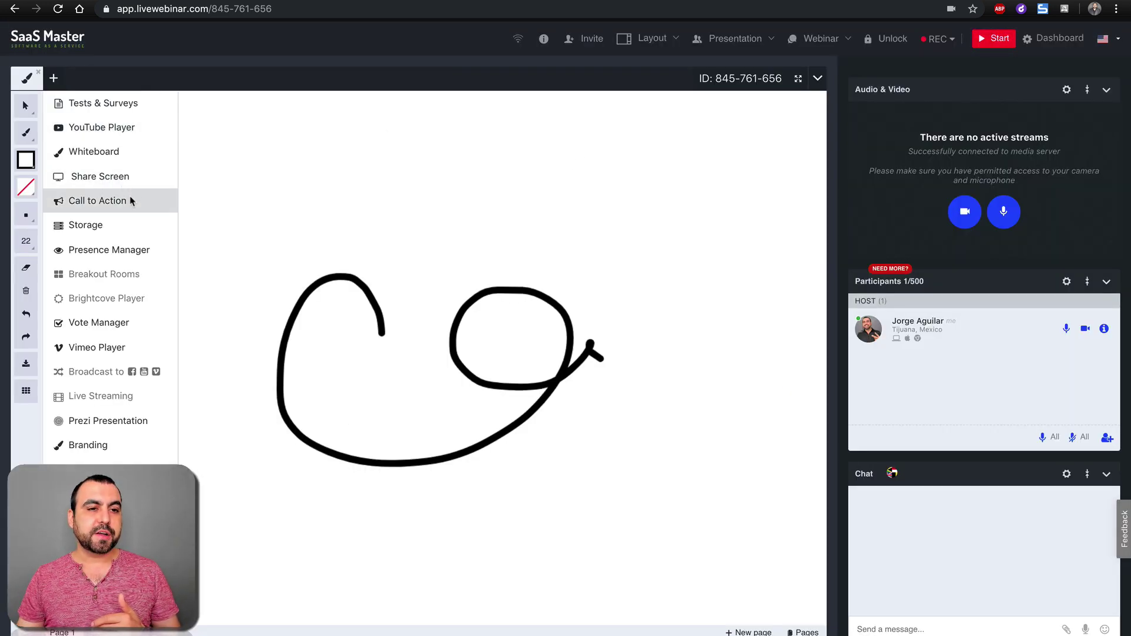
Step: Present the 'livewebinar lifetime deal appsumo' image from the storage library
click(121, 224)
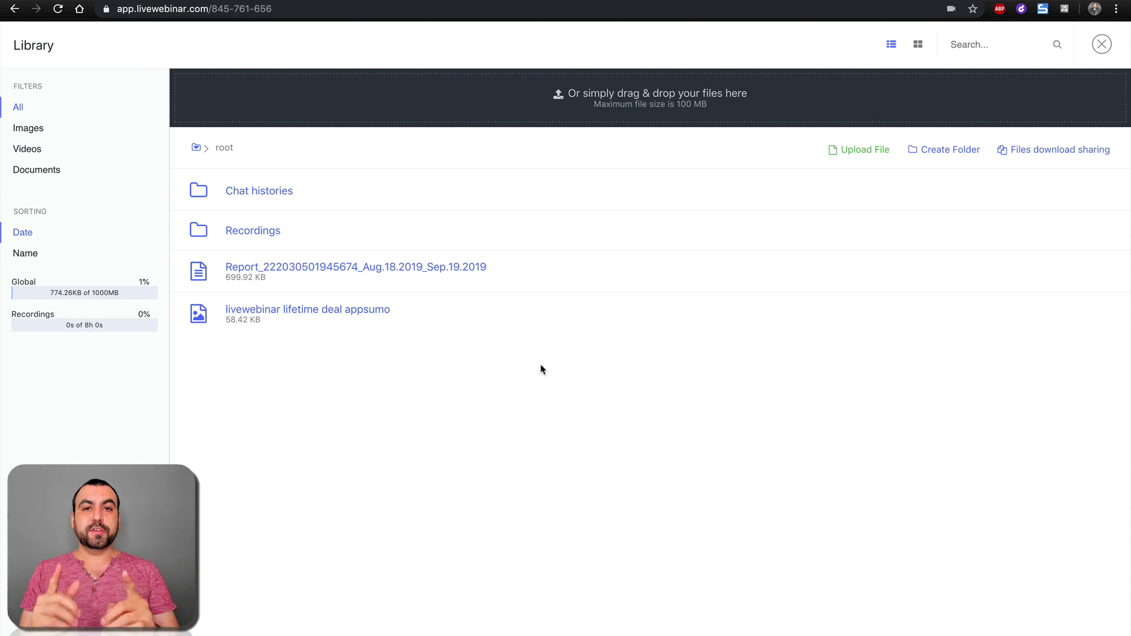
mouse_move(475, 316)
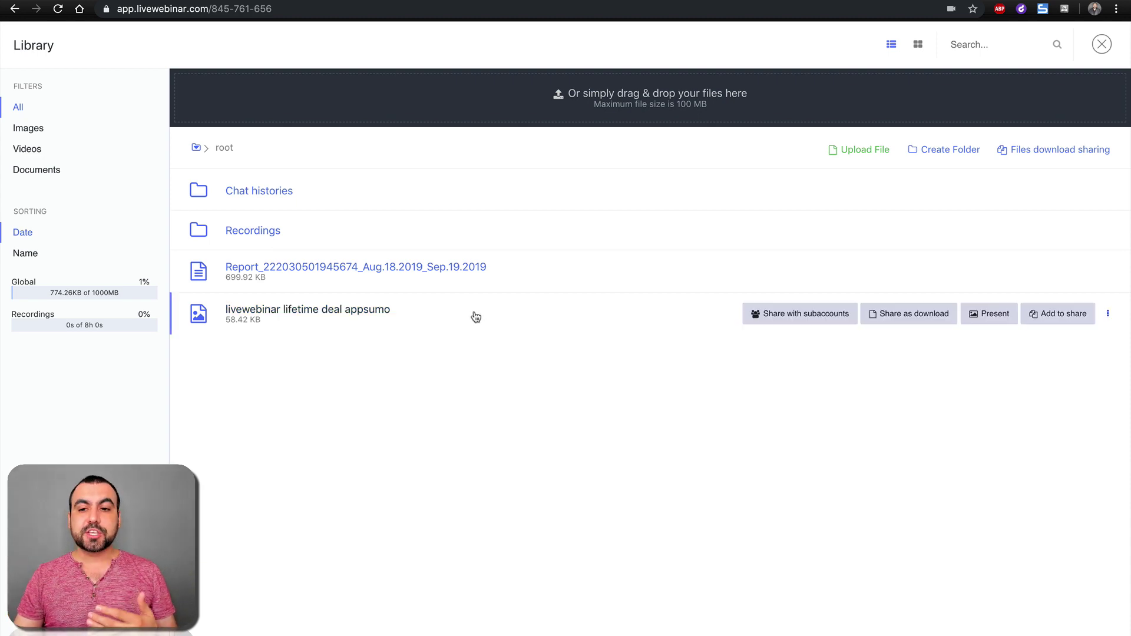
click(1000, 317)
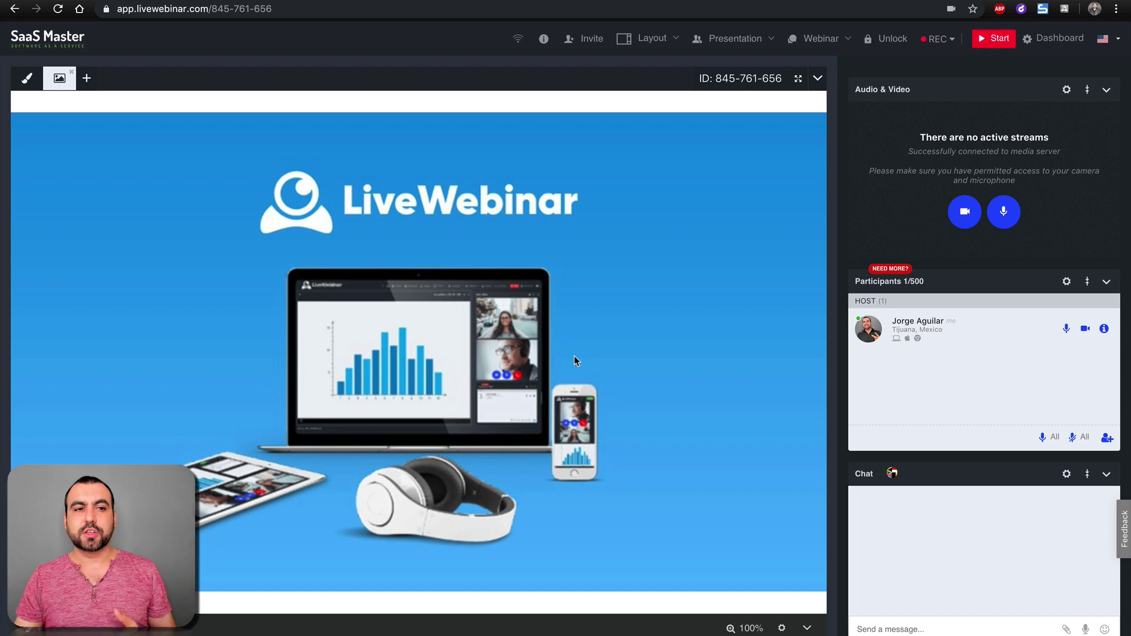
Step: Present the Facebook Social Report file from the storage library
click(86, 78)
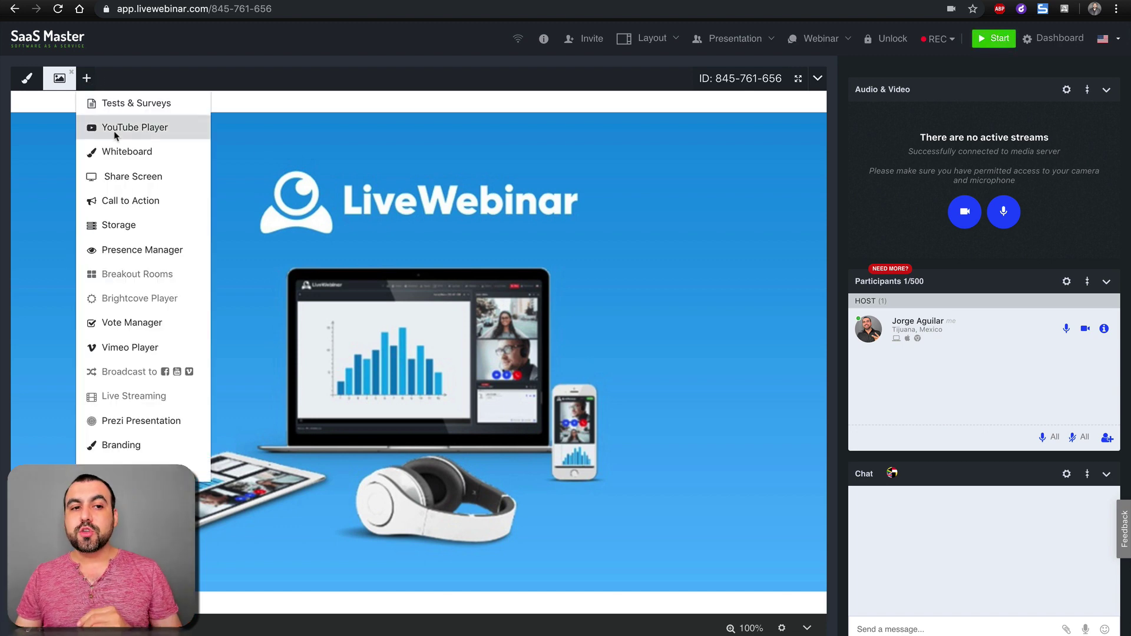
click(326, 252)
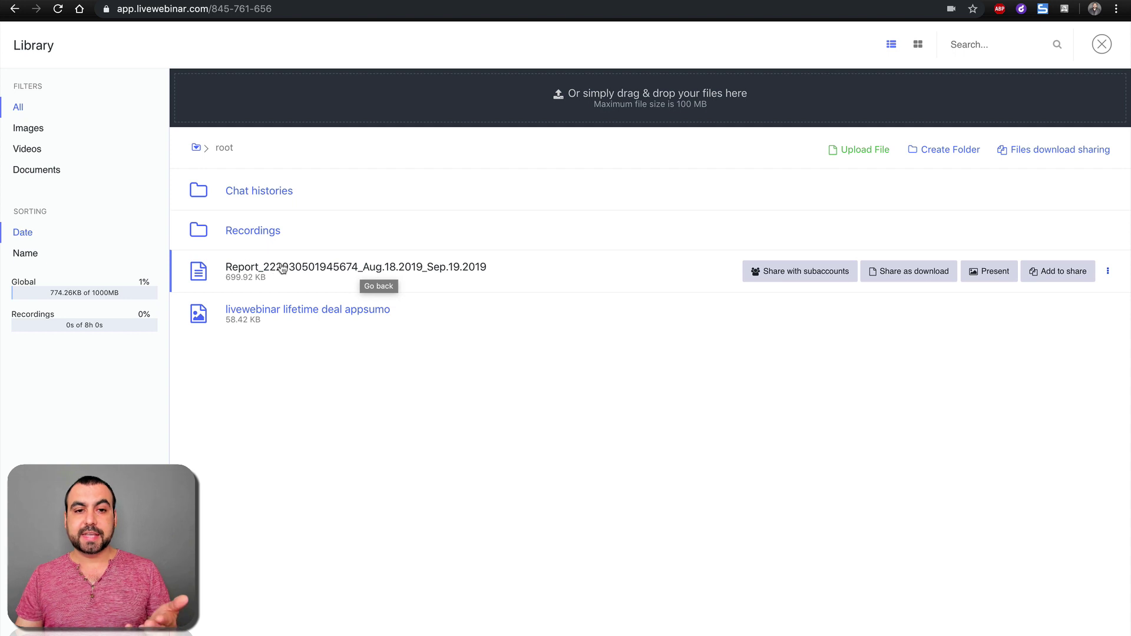
click(983, 272)
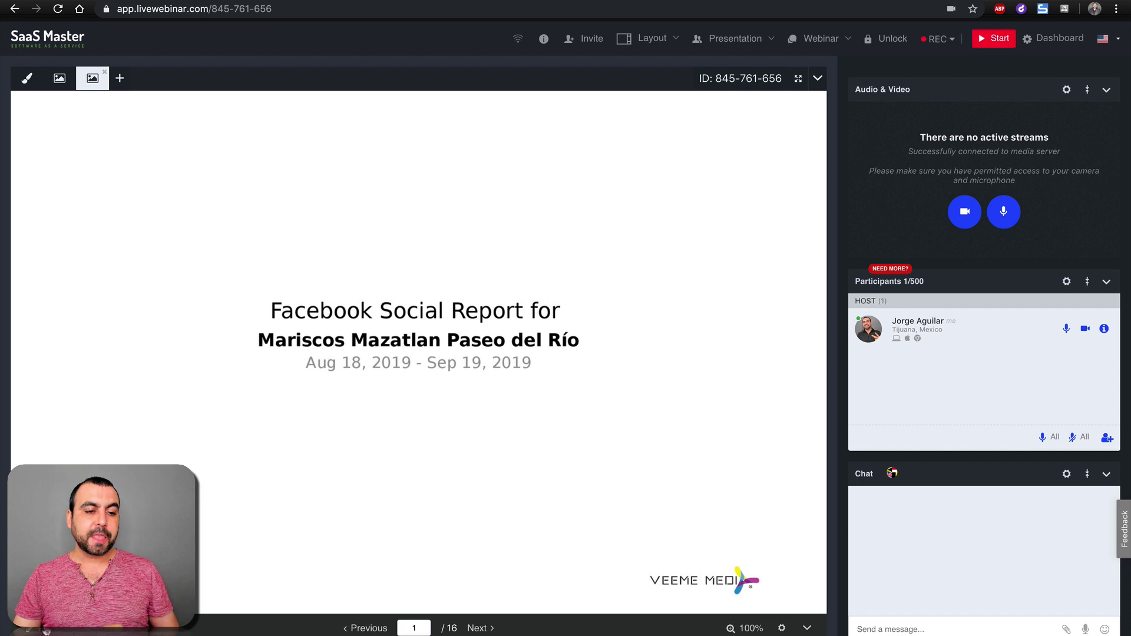
Step: Draw a red arrow and circle around the report title, then flip between the shared tabs
click(27, 78)
mouse_move(239, 182)
mouse_down()
mouse_move(311, 263)
mouse_move(319, 135)
mouse_up()
drag(313, 242, 257, 112)
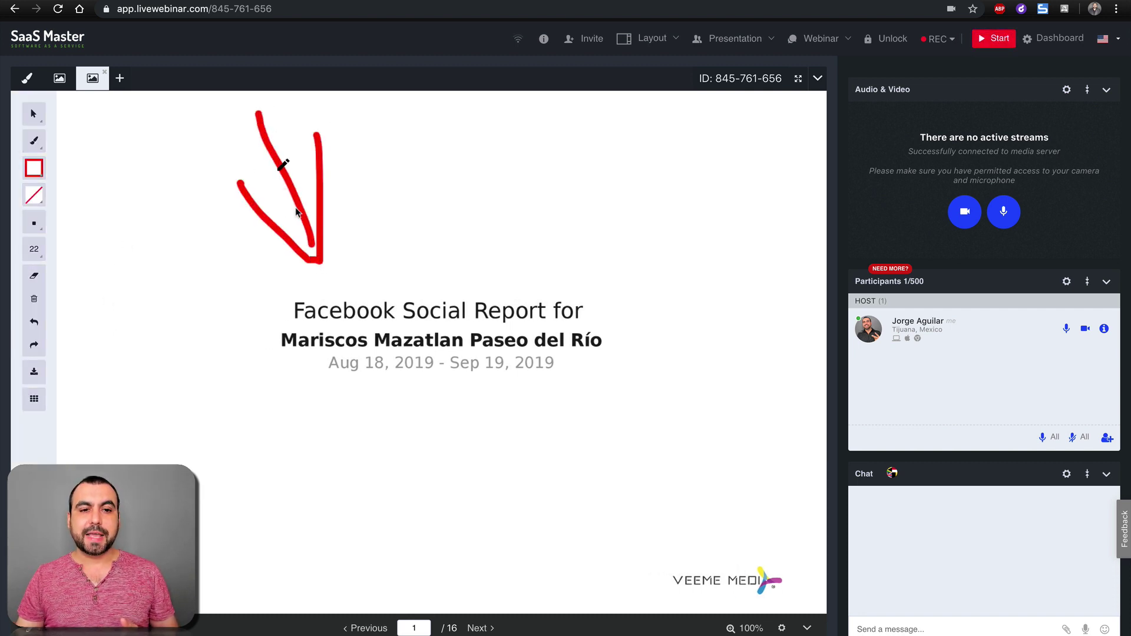
mouse_move(289, 282)
mouse_down()
mouse_move(441, 306)
mouse_move(370, 259)
mouse_up()
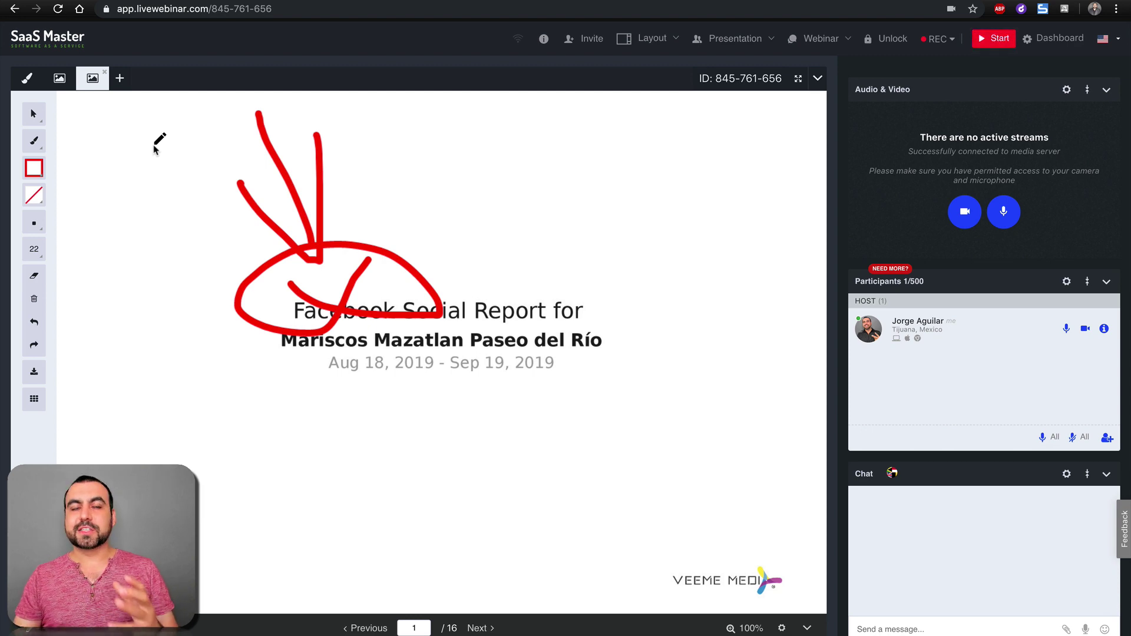
click(59, 81)
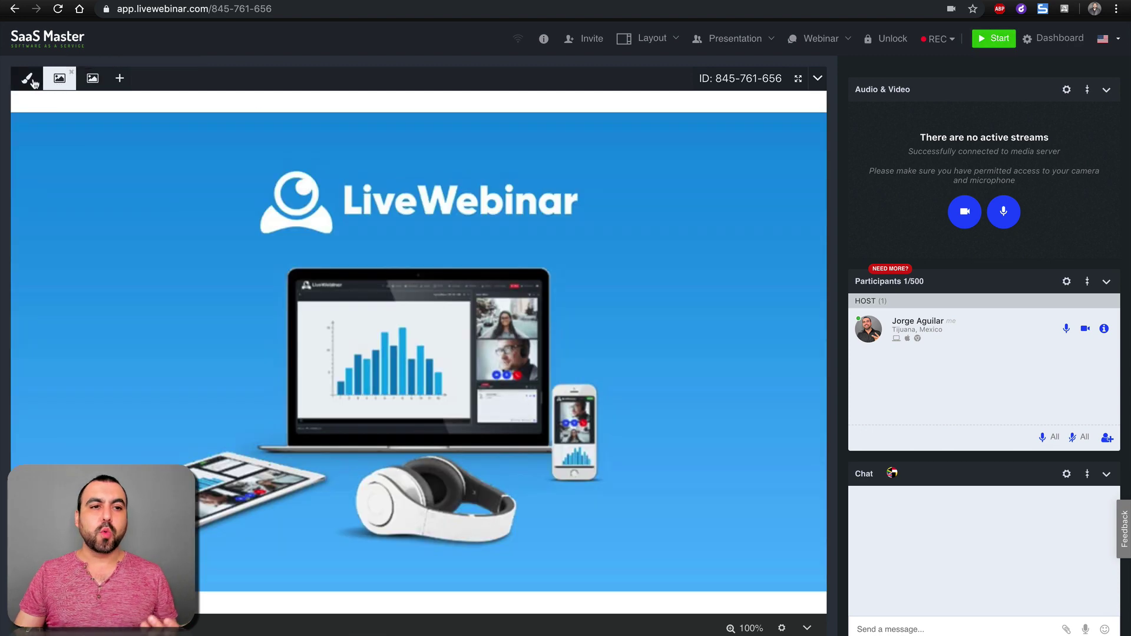
click(34, 83)
click(93, 79)
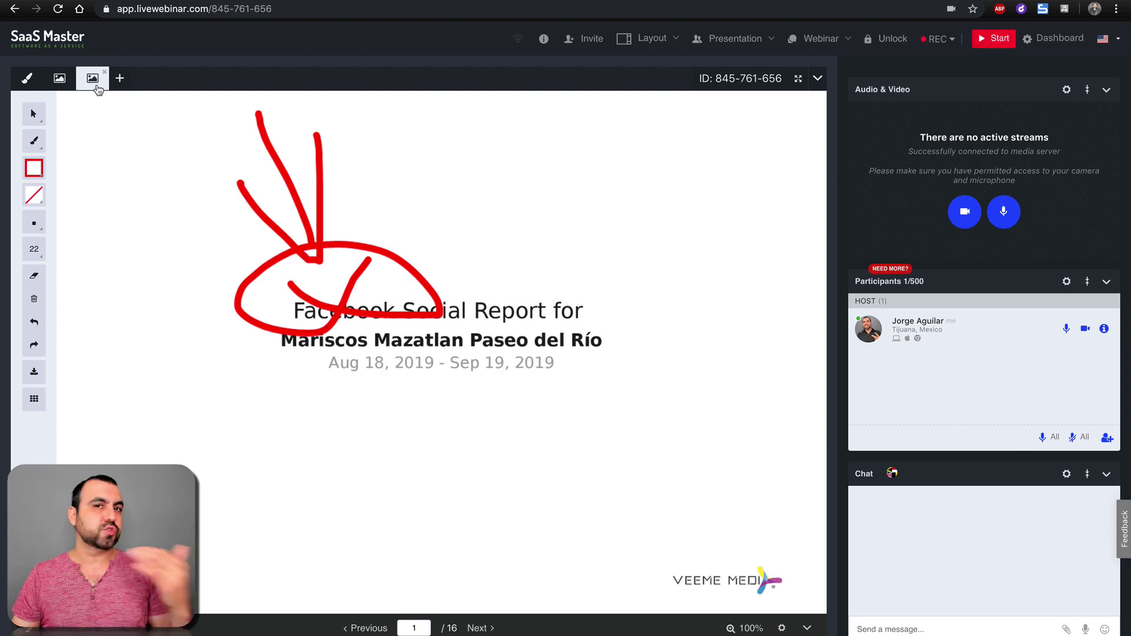
Step: Begin sharing the Chrome app window via Share Screen, then cancel the share
click(121, 77)
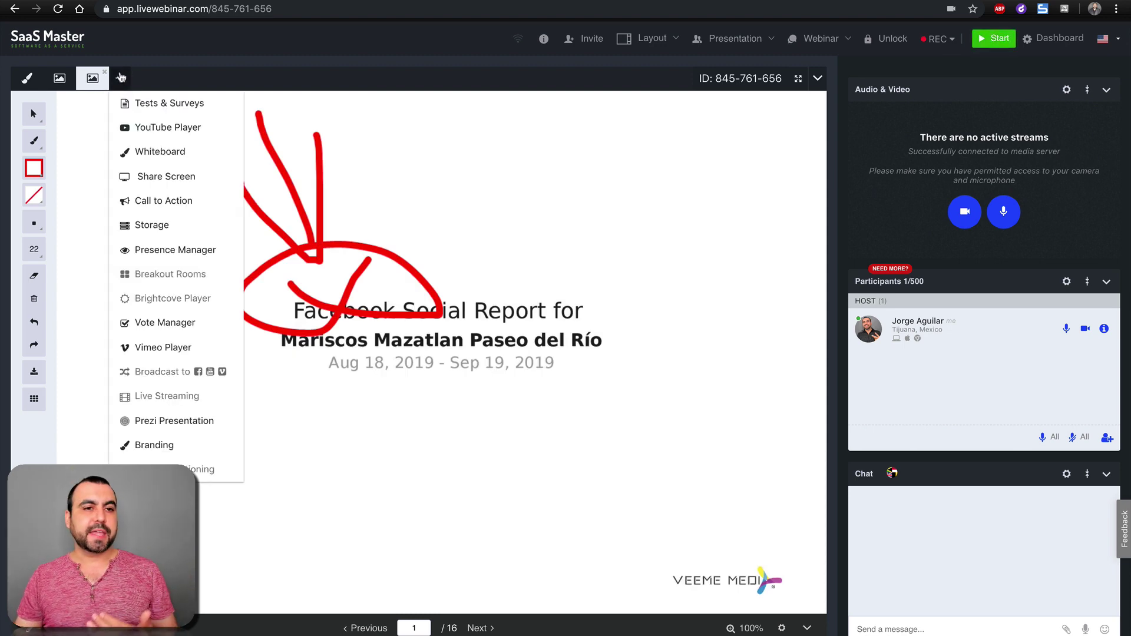
click(177, 176)
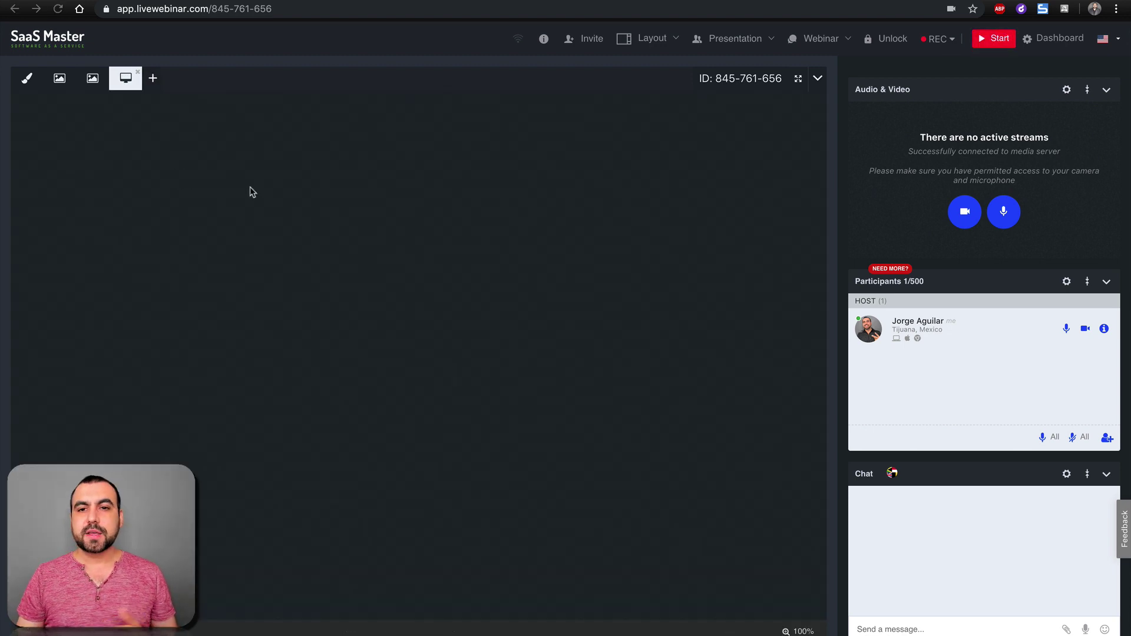
click(662, 94)
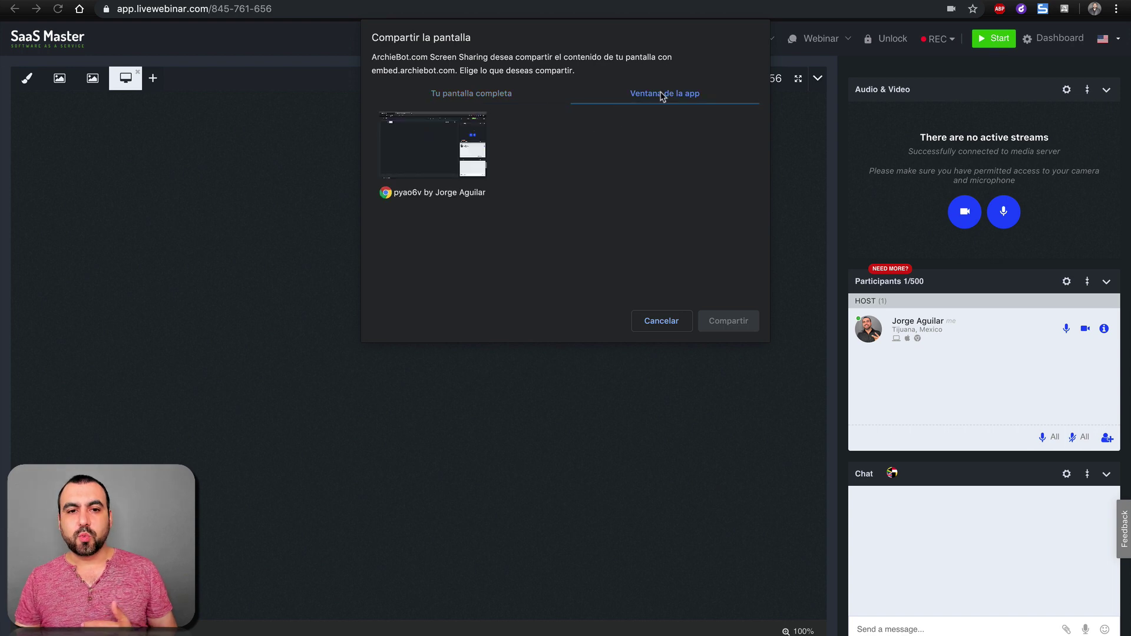
click(436, 148)
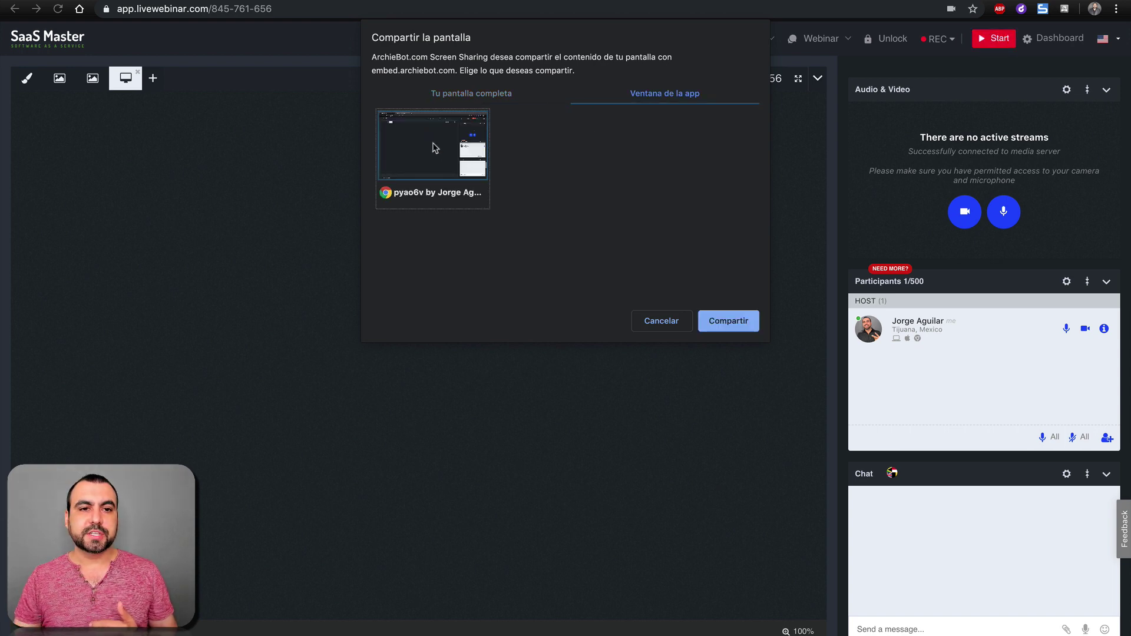
click(657, 320)
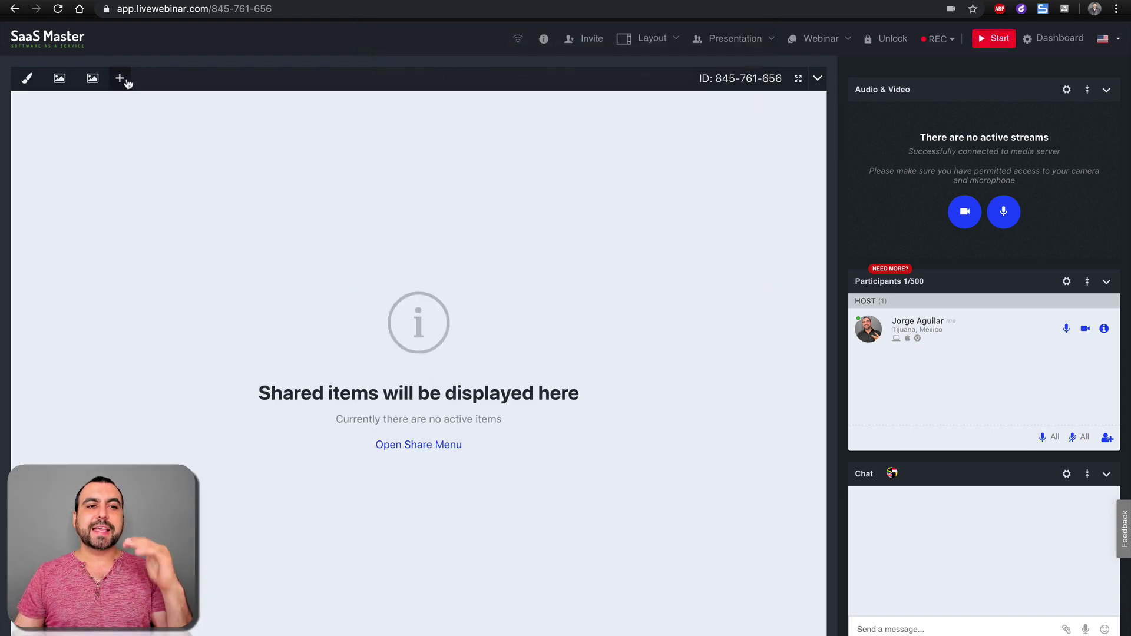
click(125, 81)
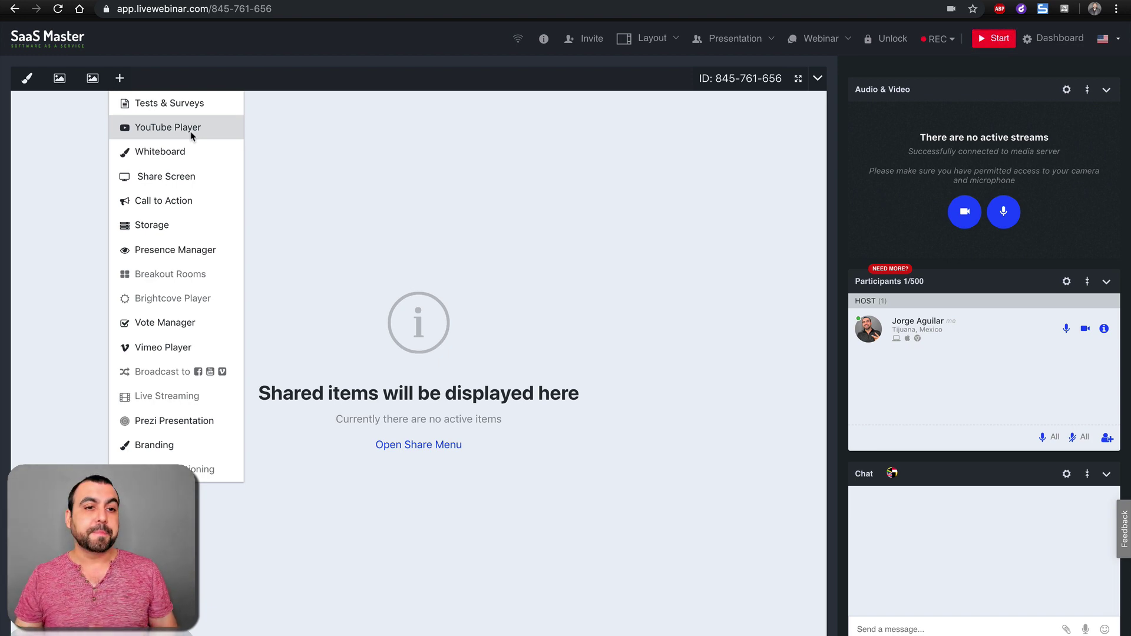
Step: Start a new call to action with title 'hello' and message 'hello'
click(178, 202)
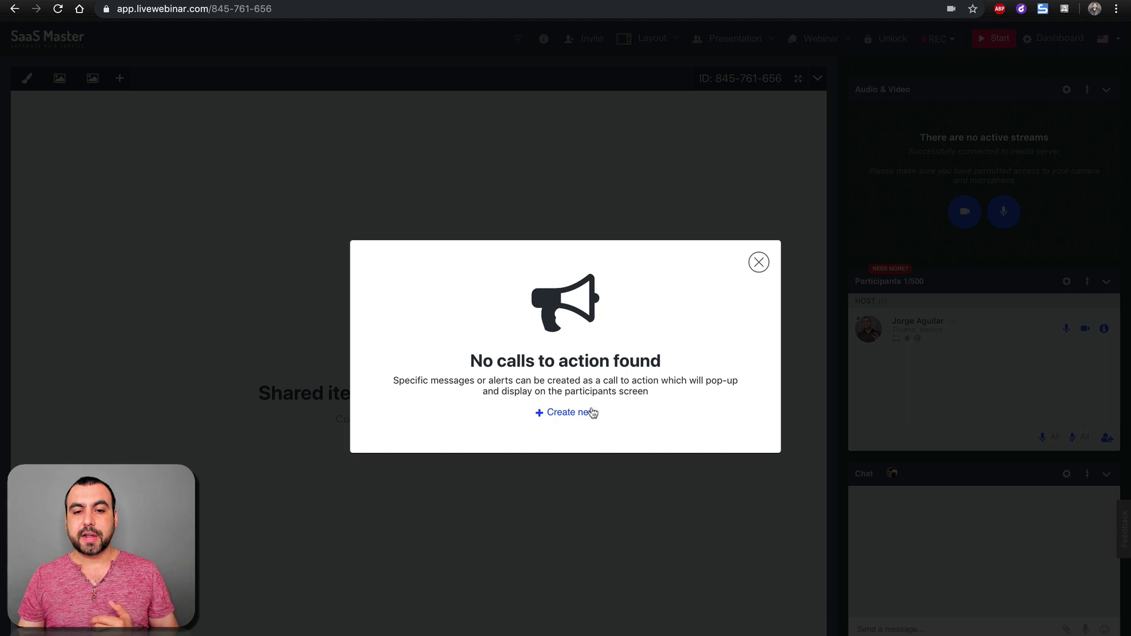
click(593, 413)
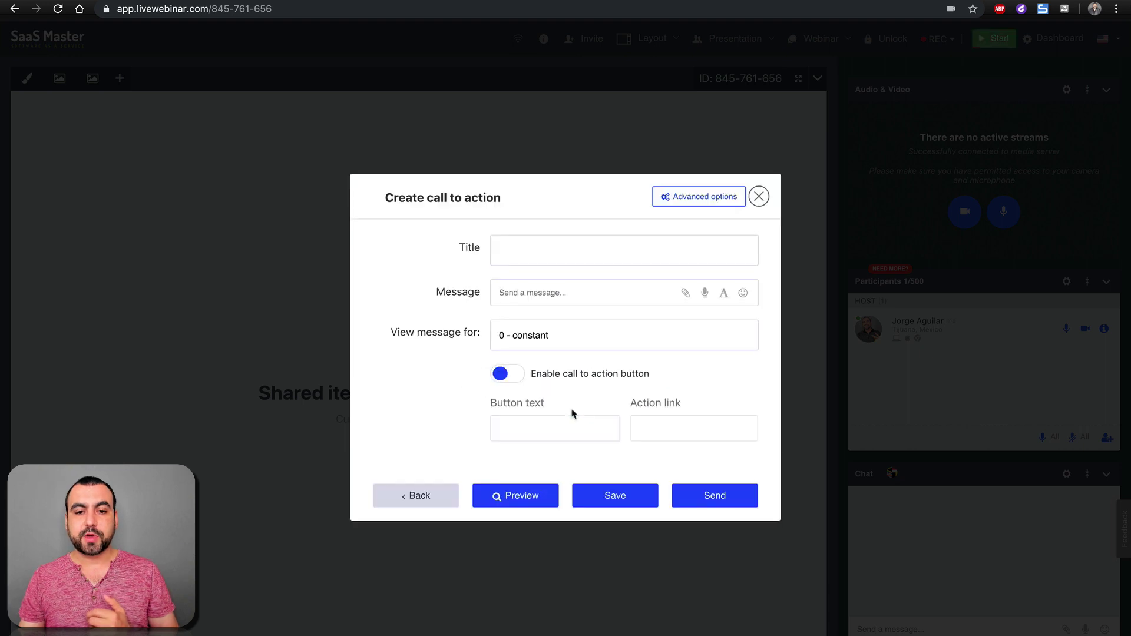
click(528, 251)
text(hello)
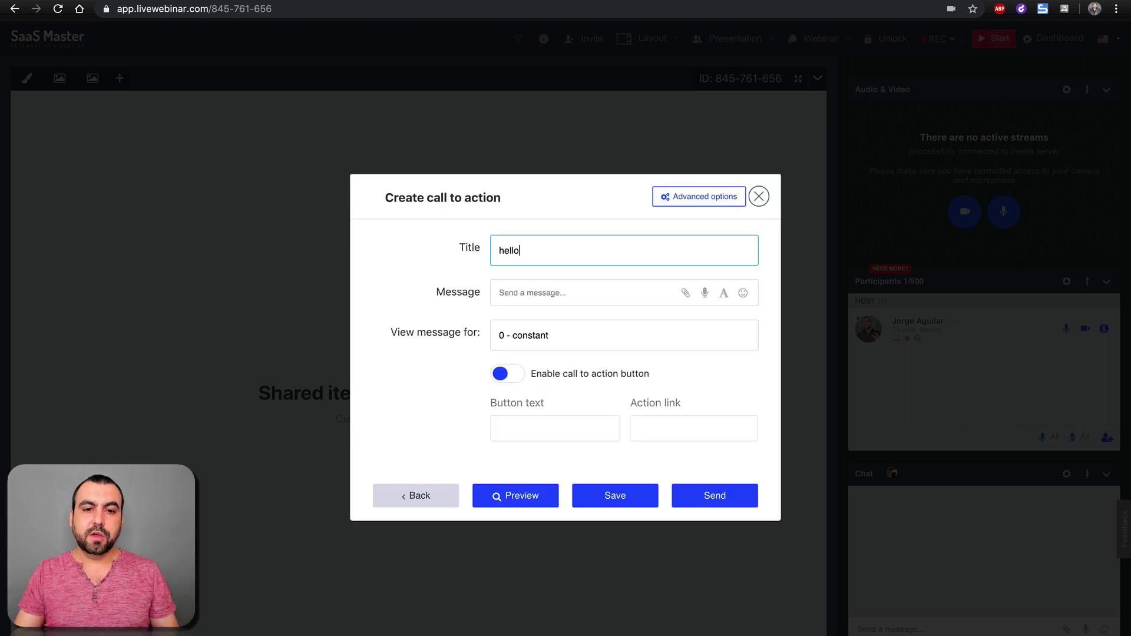
click(533, 295)
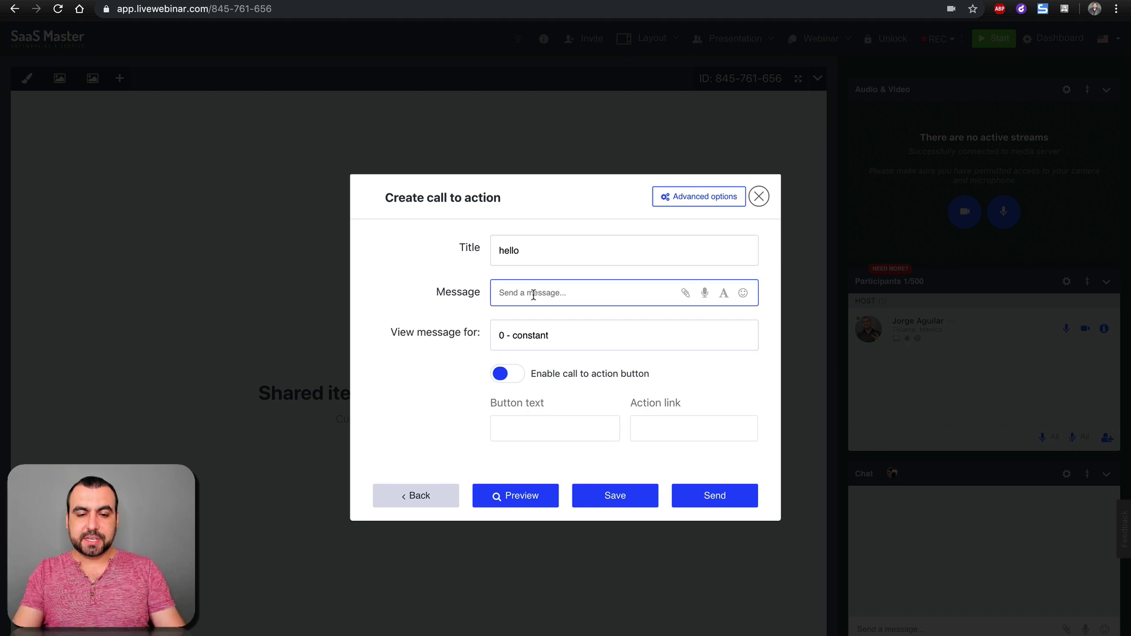
text(hello)
Step: Keep it shown constantly, add a 'buy' button, then close the form
click(542, 345)
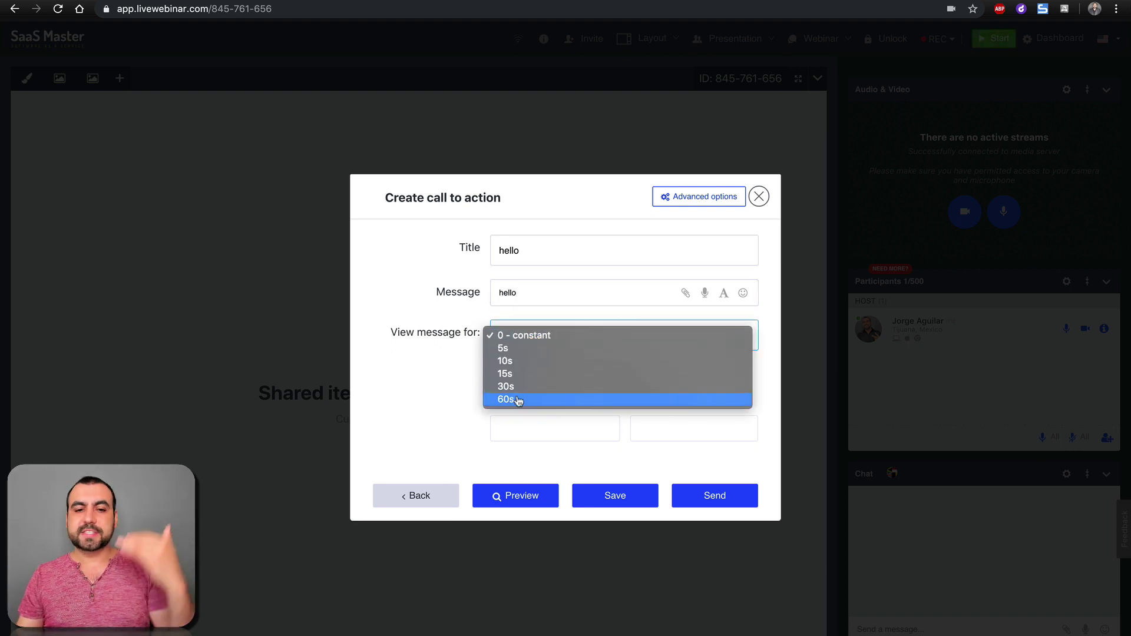
click(466, 374)
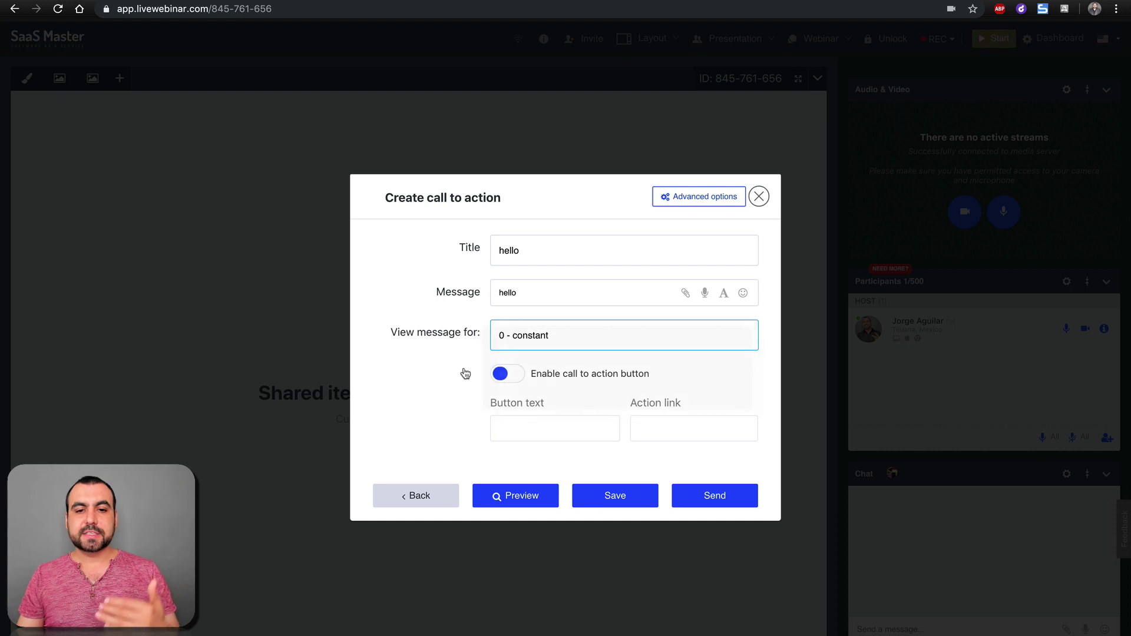
click(520, 376)
click(533, 427)
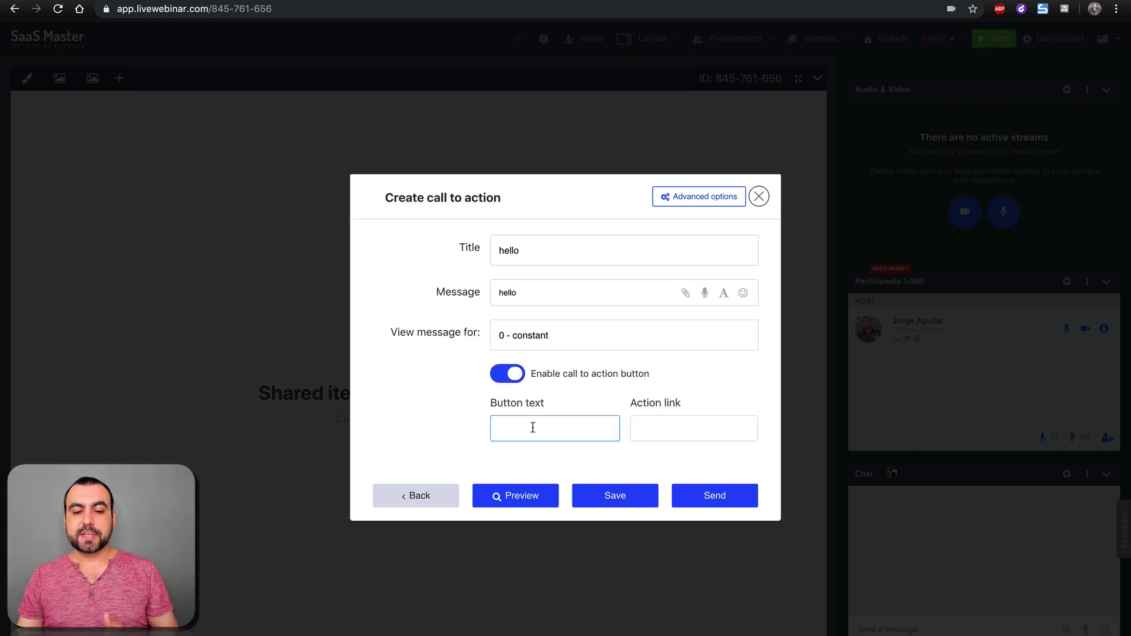
text(buy)
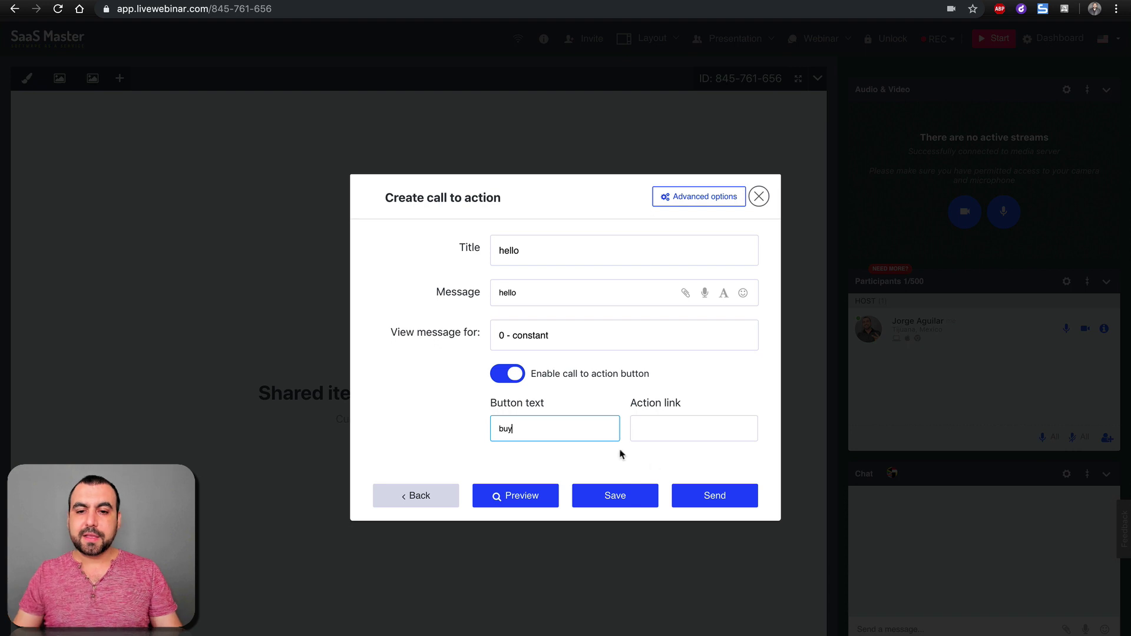
click(681, 424)
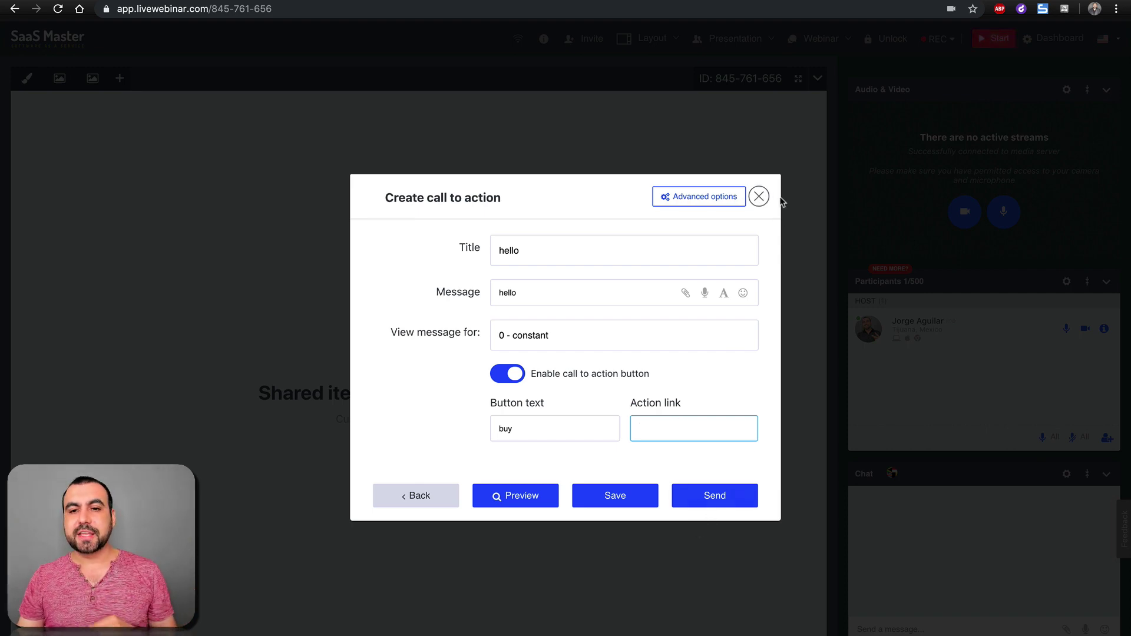
click(759, 197)
click(120, 78)
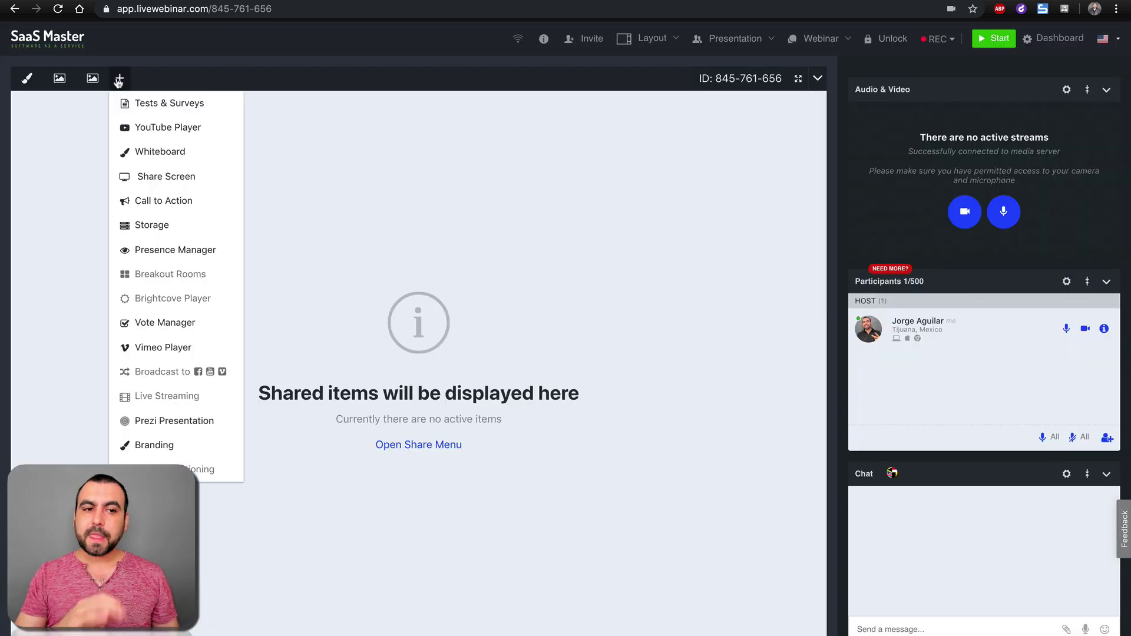
click(187, 105)
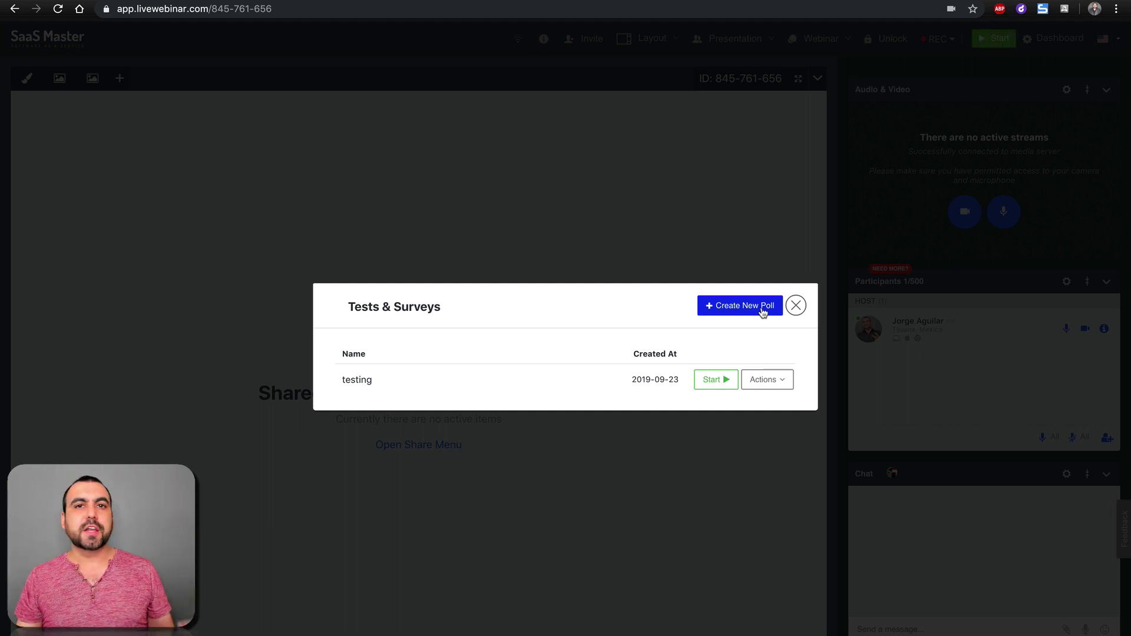
click(796, 305)
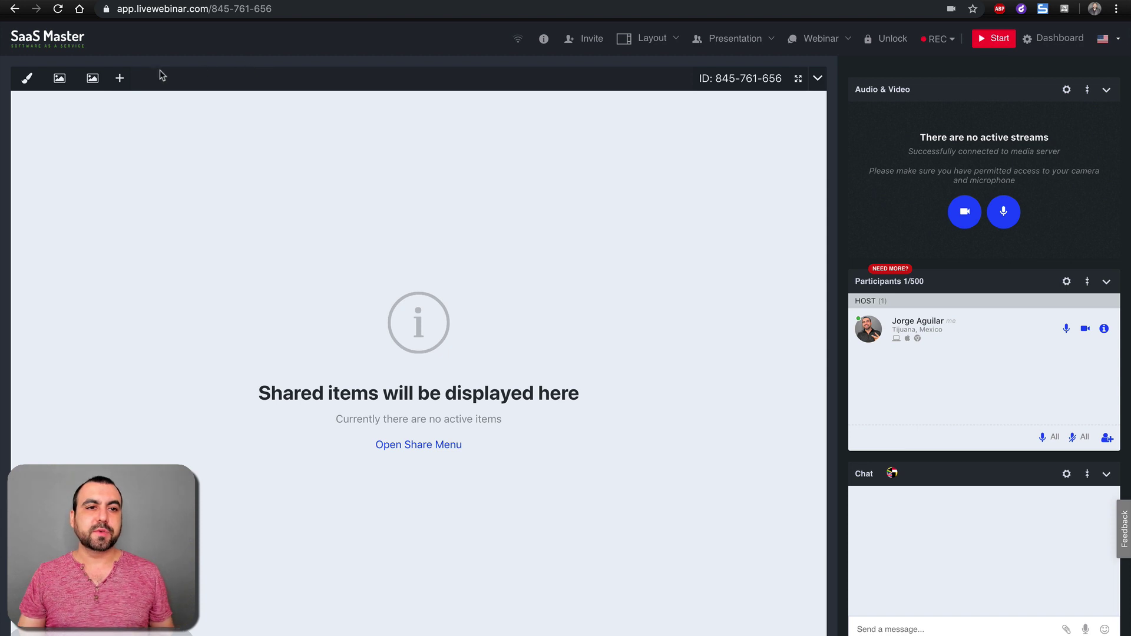
click(121, 79)
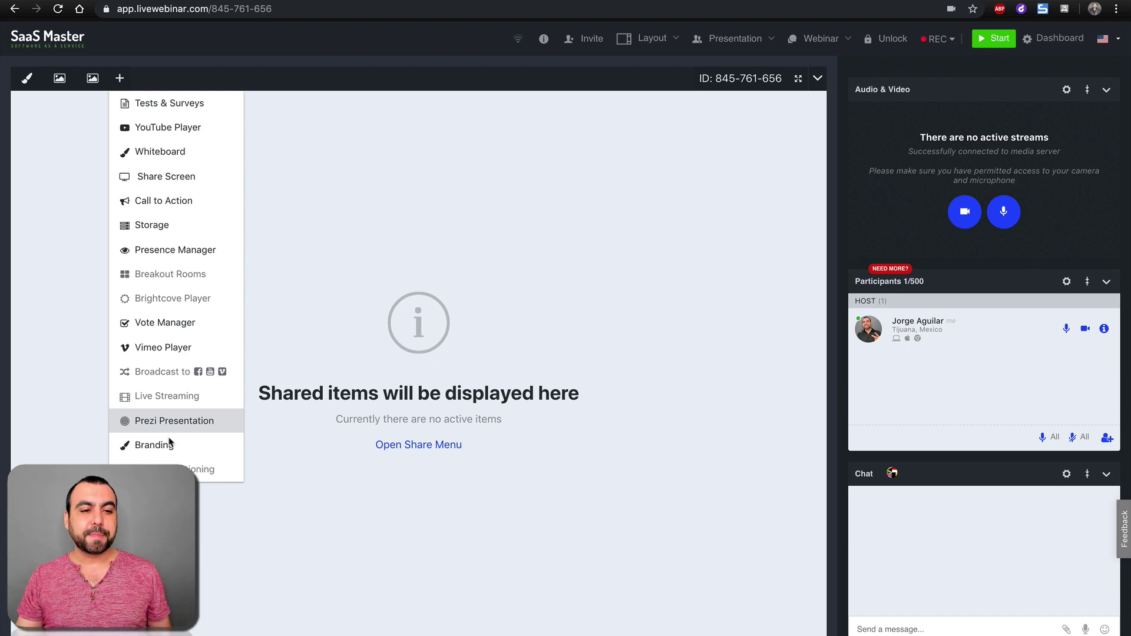
click(505, 207)
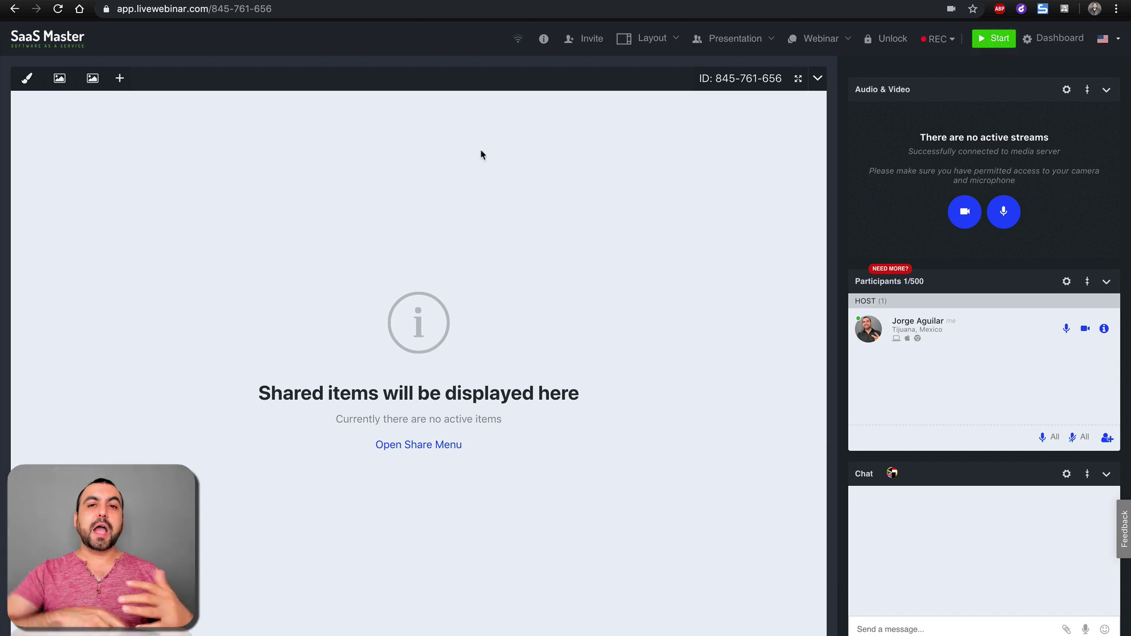
click(744, 36)
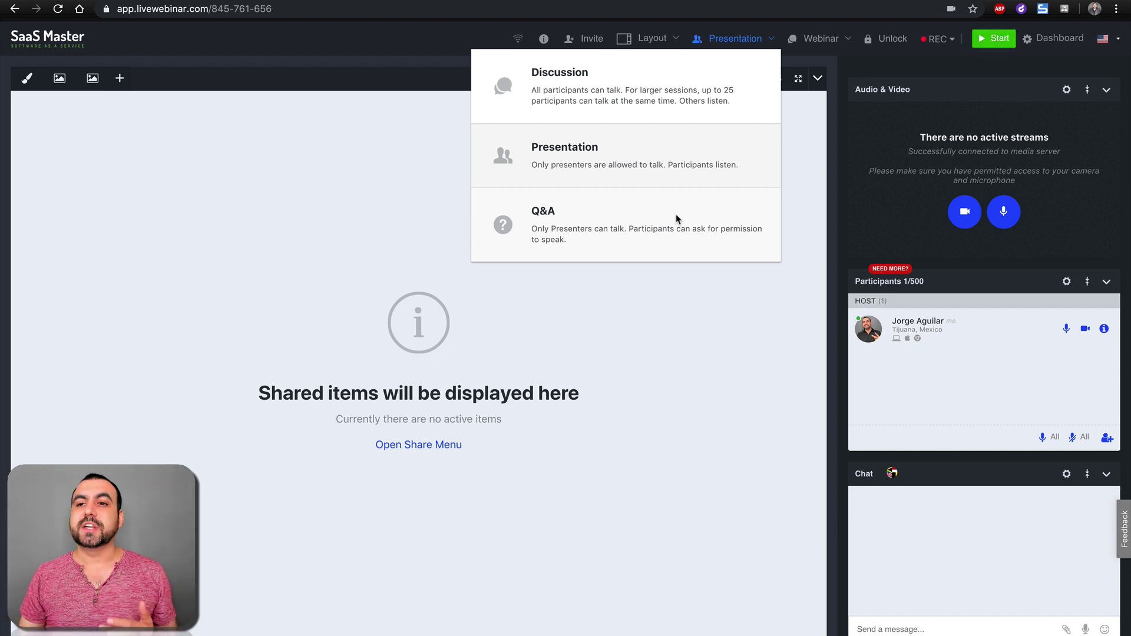
click(738, 315)
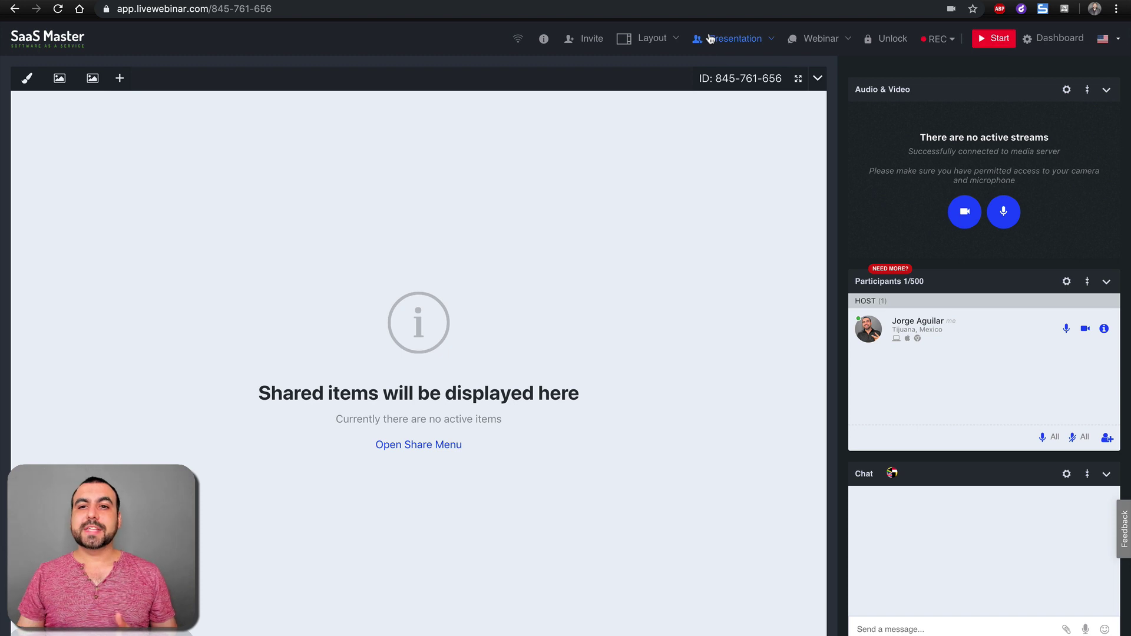
click(642, 39)
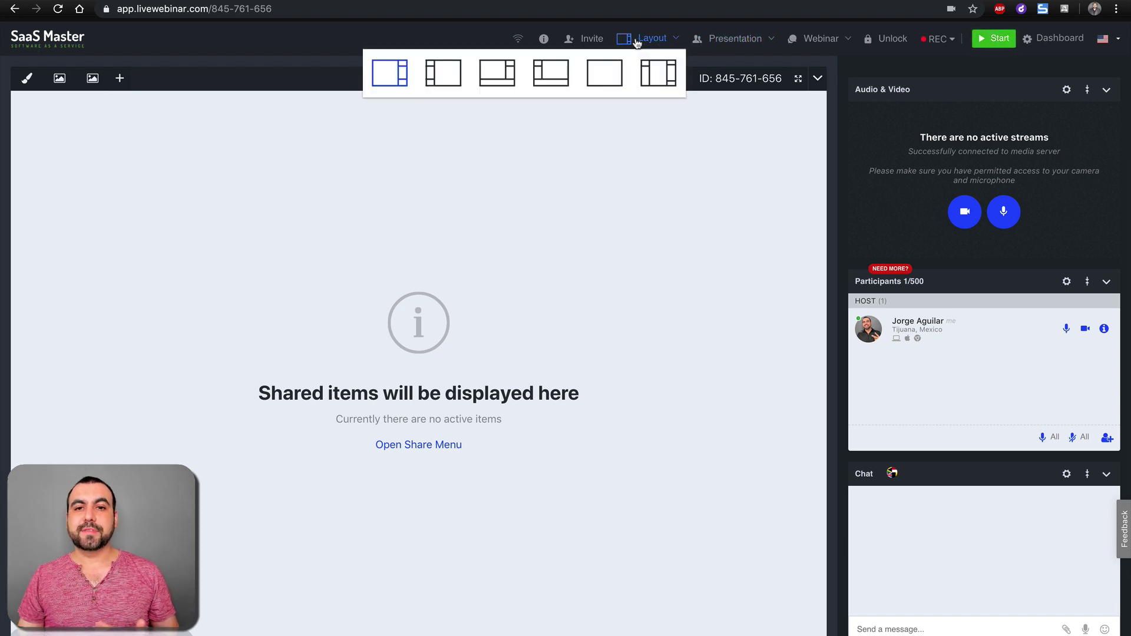
click(446, 83)
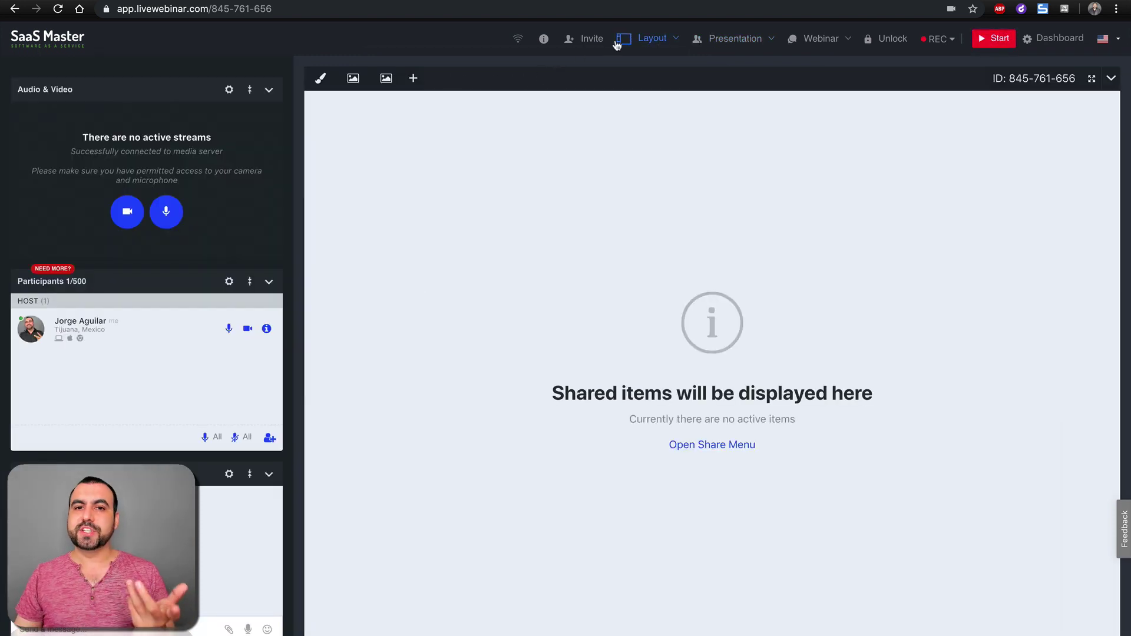
click(646, 39)
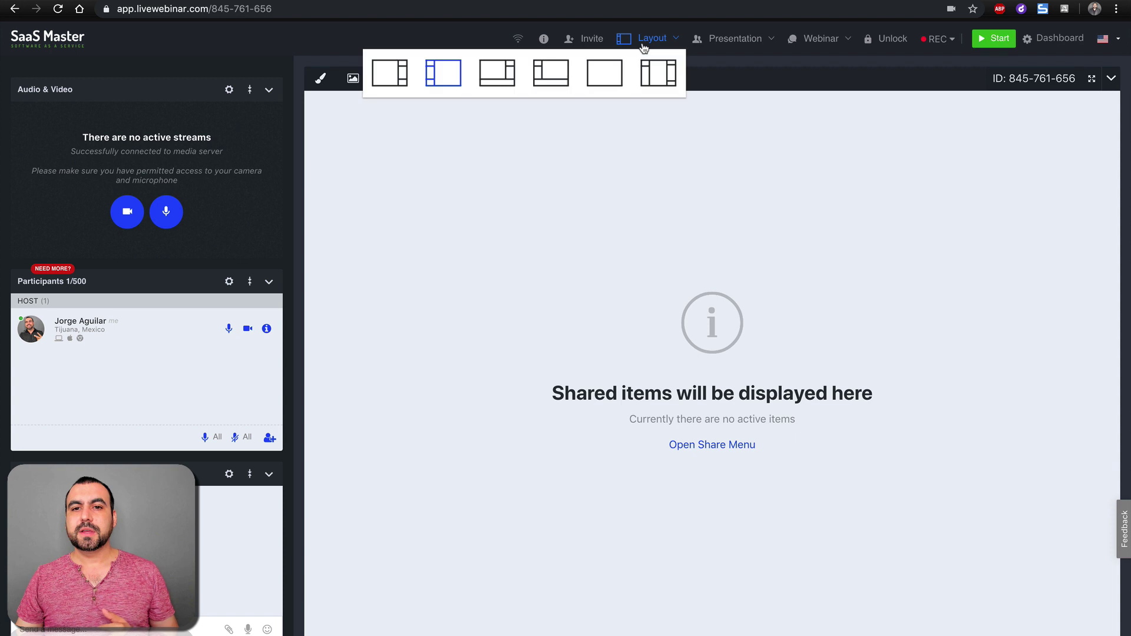
click(400, 82)
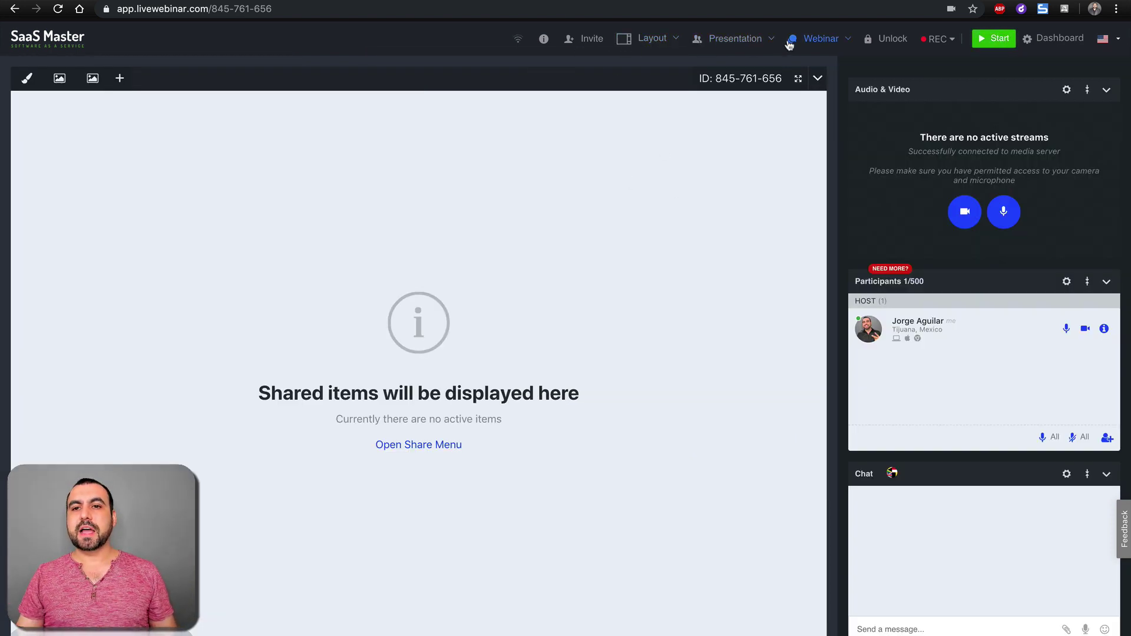
Step: Look over the Webinar and Meeting interface templates, and lock then unlock the room
click(831, 40)
click(840, 44)
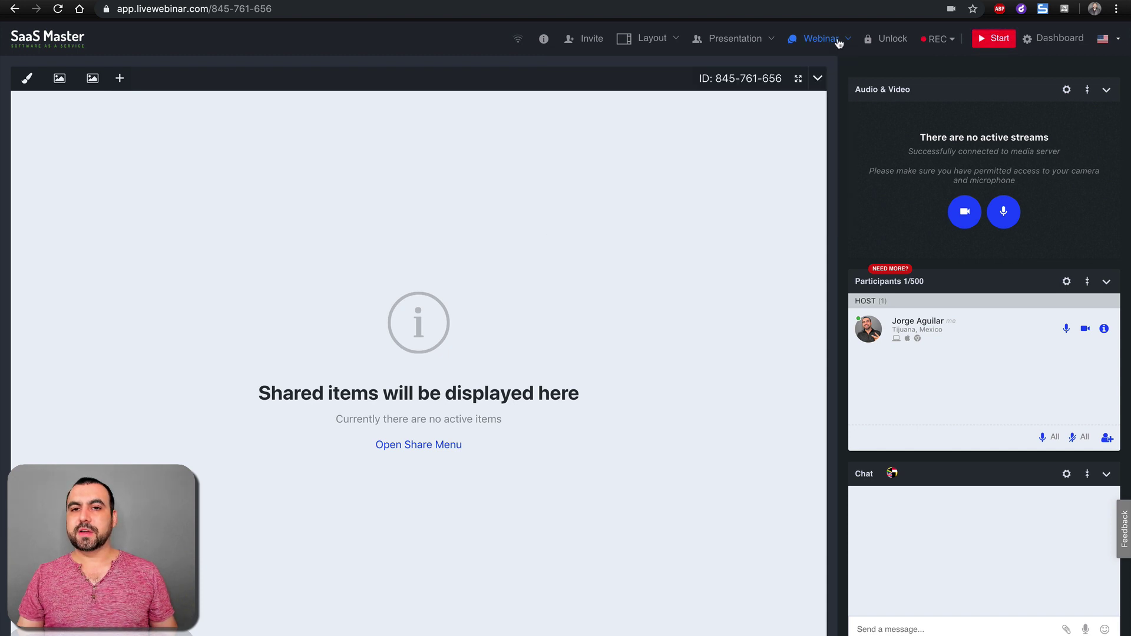
click(840, 44)
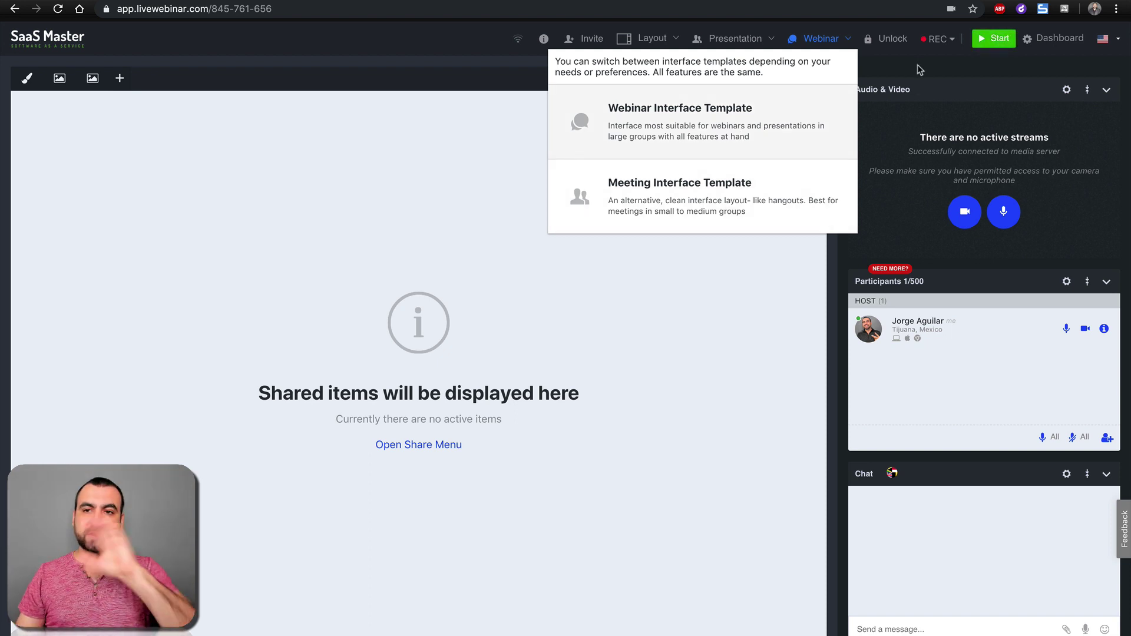
click(893, 42)
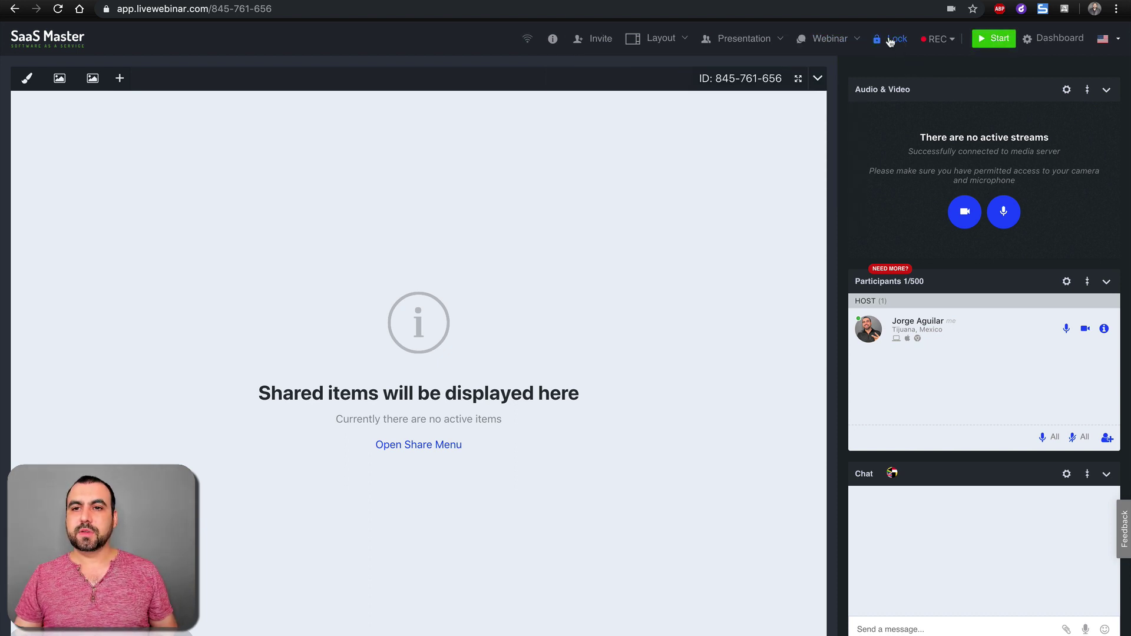
click(893, 39)
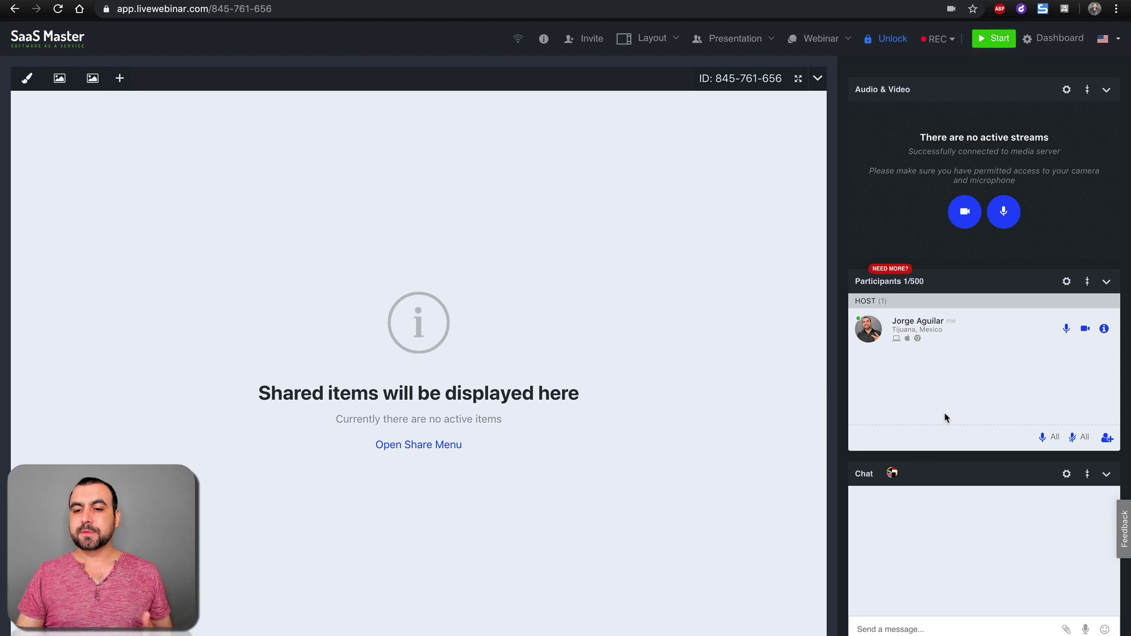
click(930, 630)
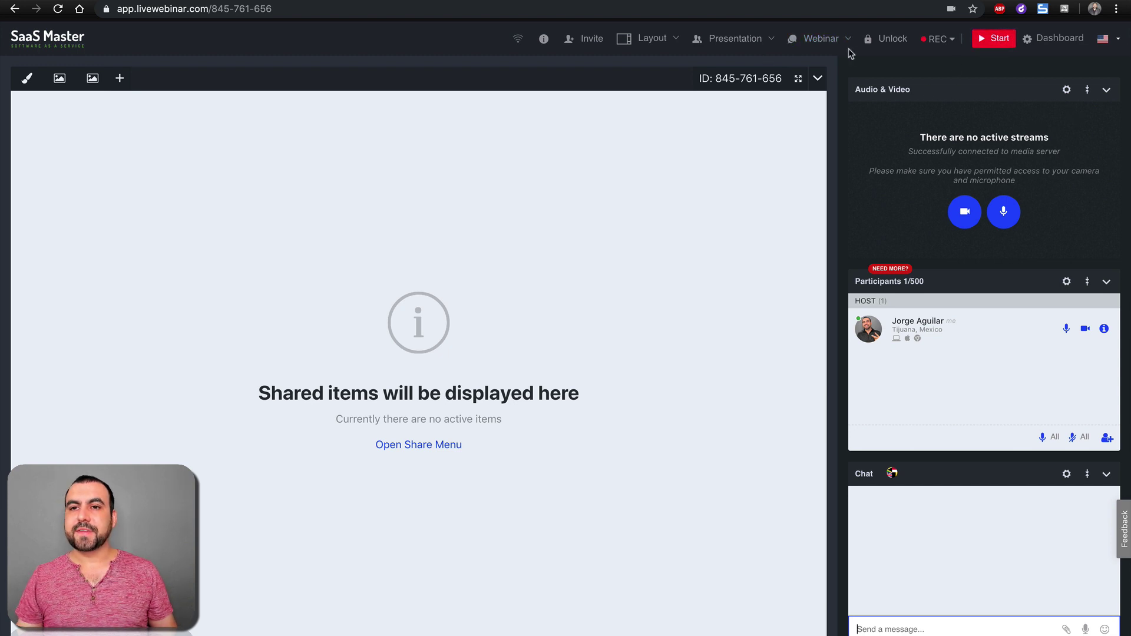
Step: Copy the room's invitation details and close the invitation dialog
click(598, 40)
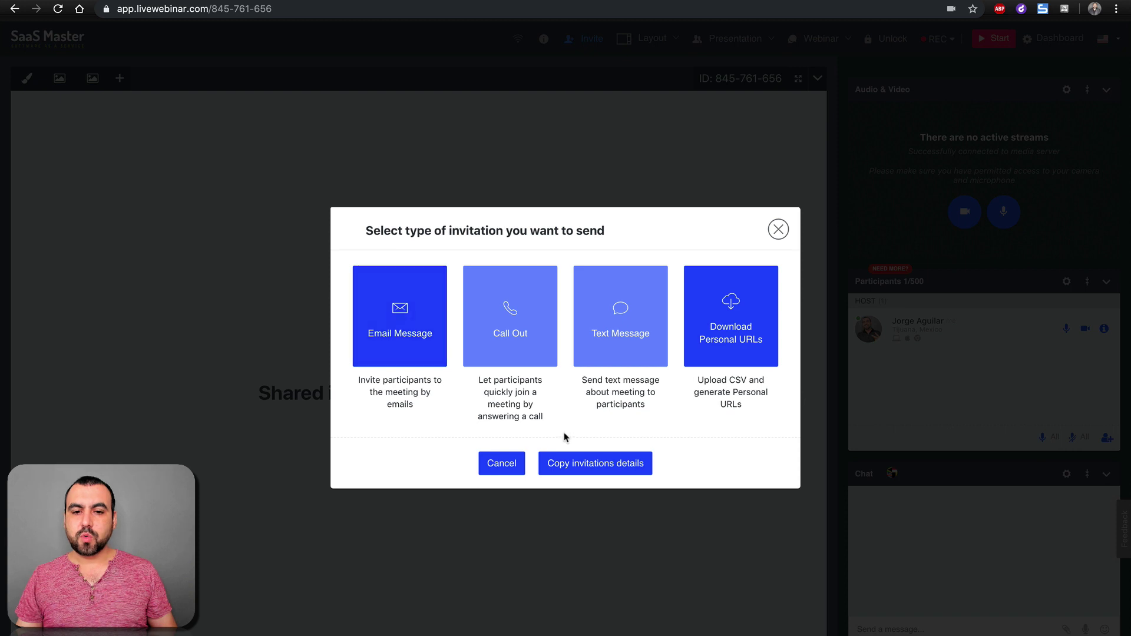
click(573, 465)
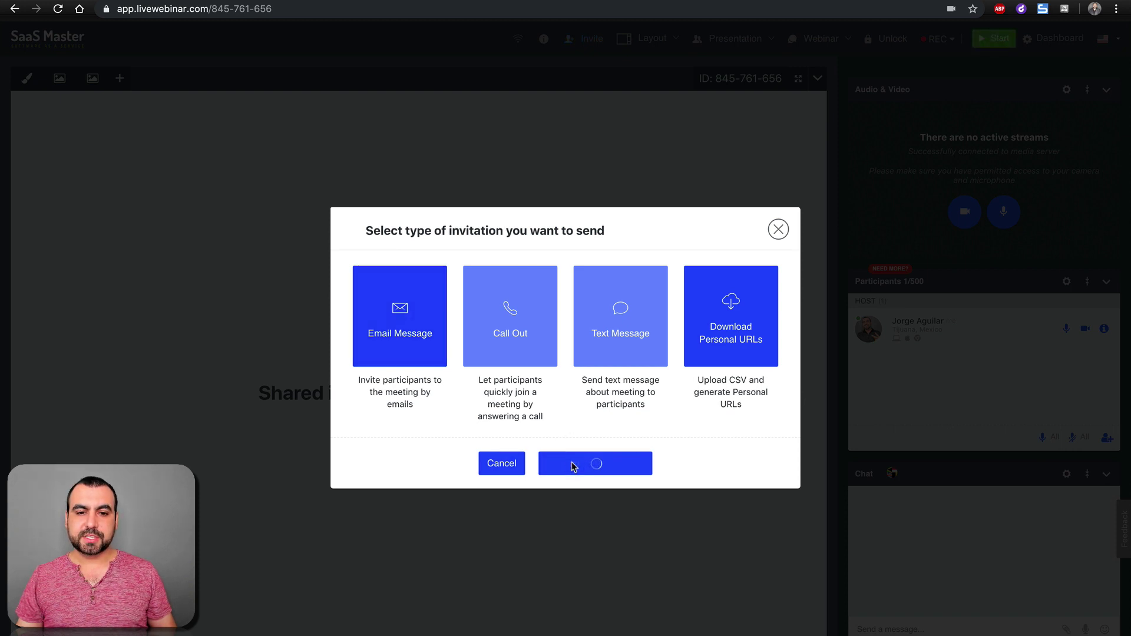
click(778, 230)
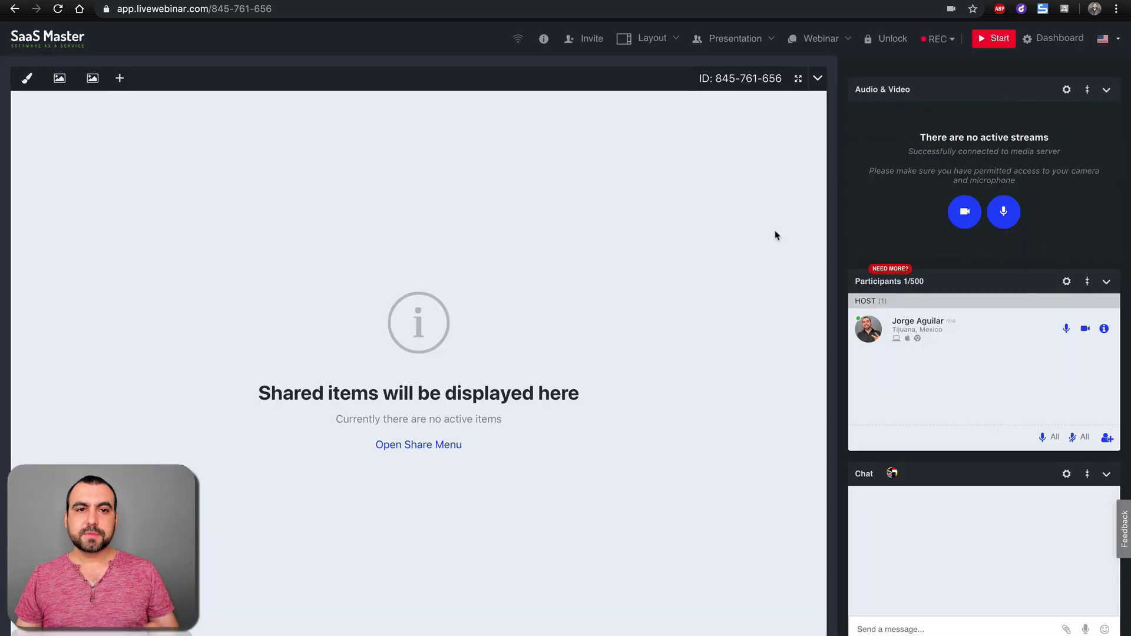
Step: Open the room link in an incognito window as guest 'me' and request entry
key(super+shift+n)
key(super+v)
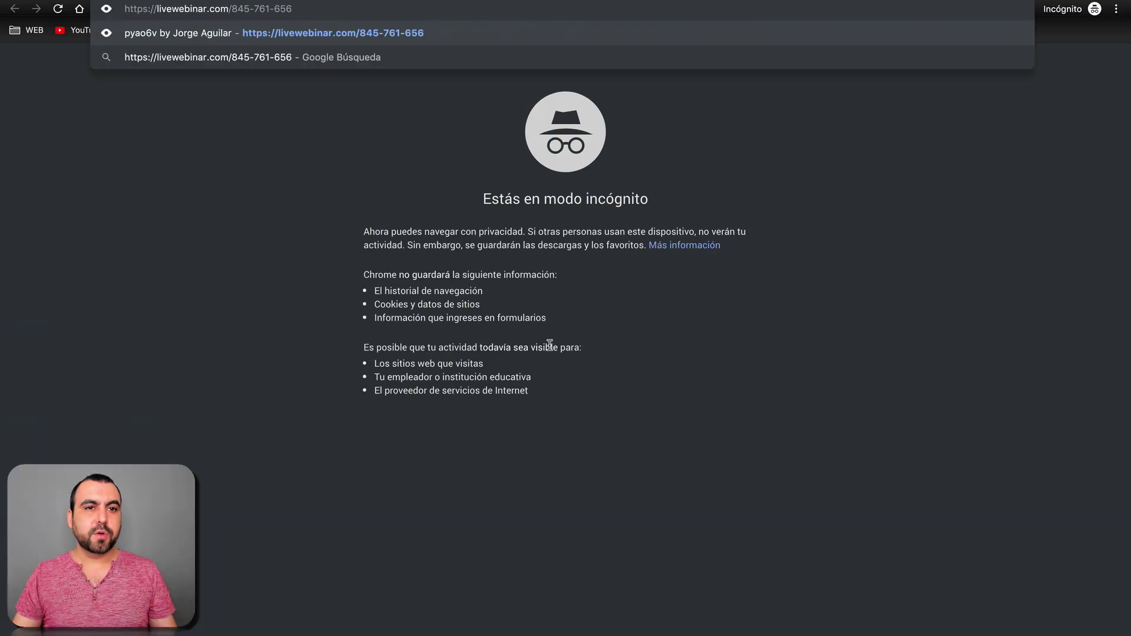
key(Return)
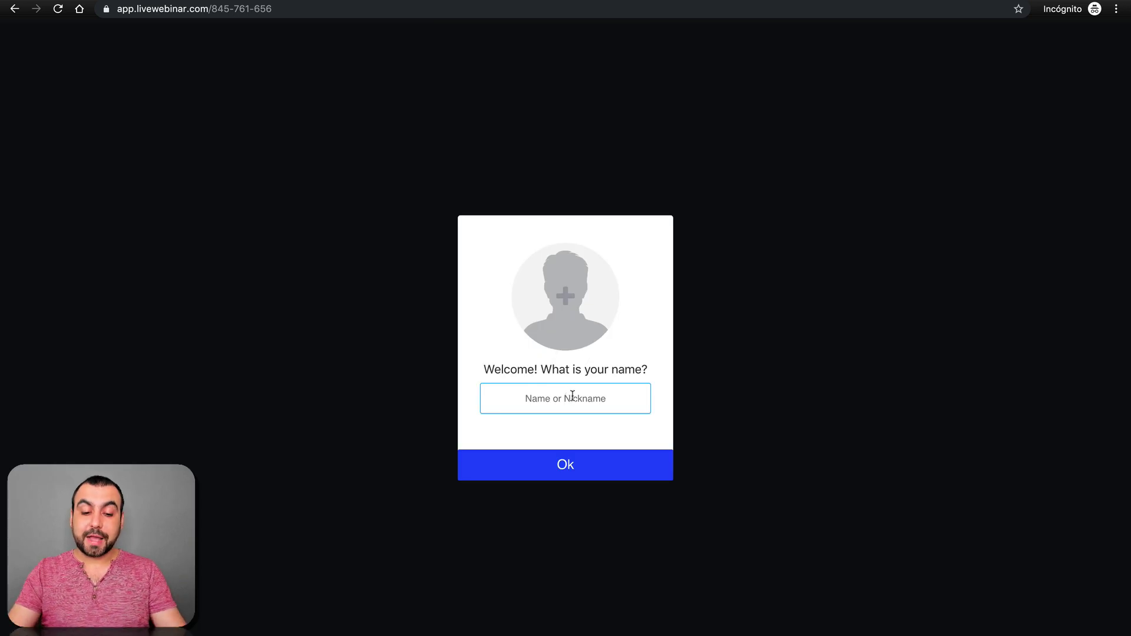
text(mex)
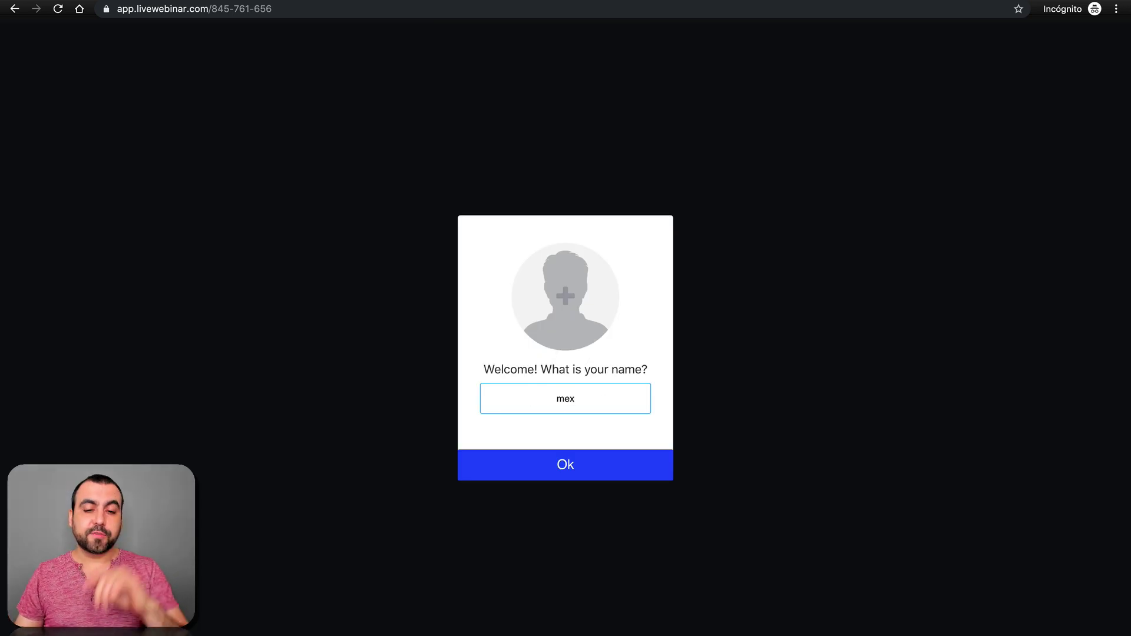
click(571, 465)
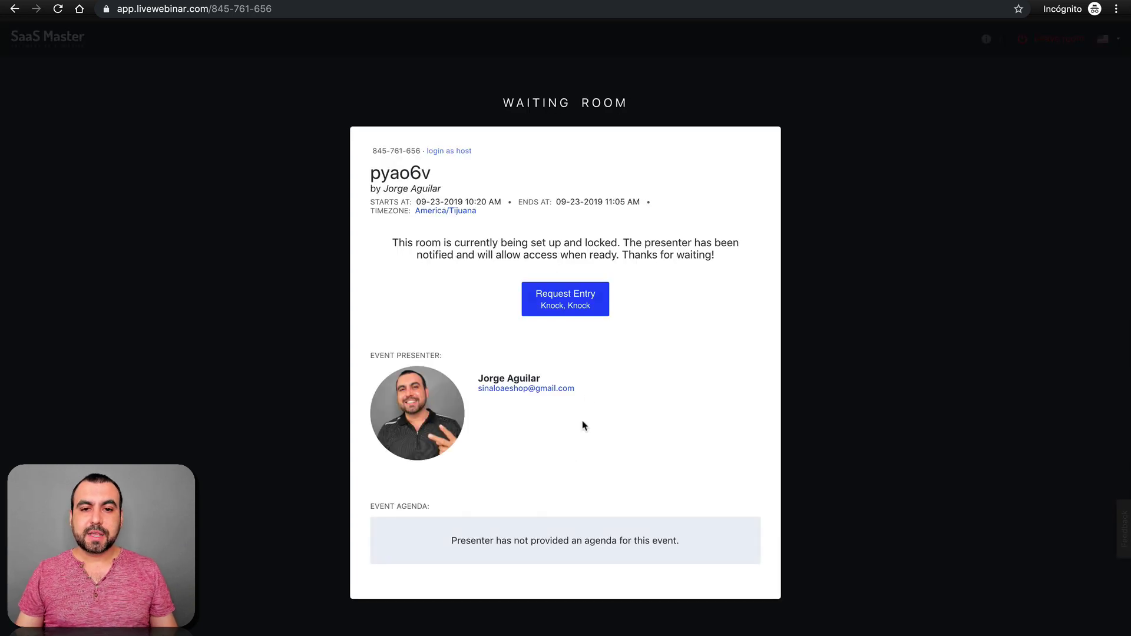
click(569, 307)
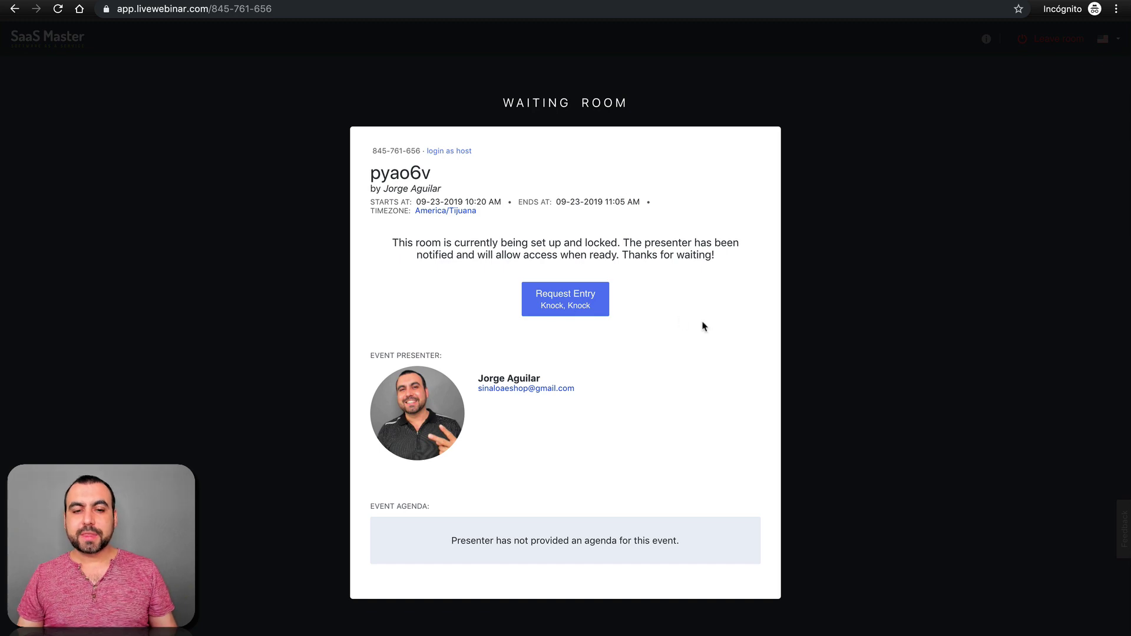
key(super+shift+n)
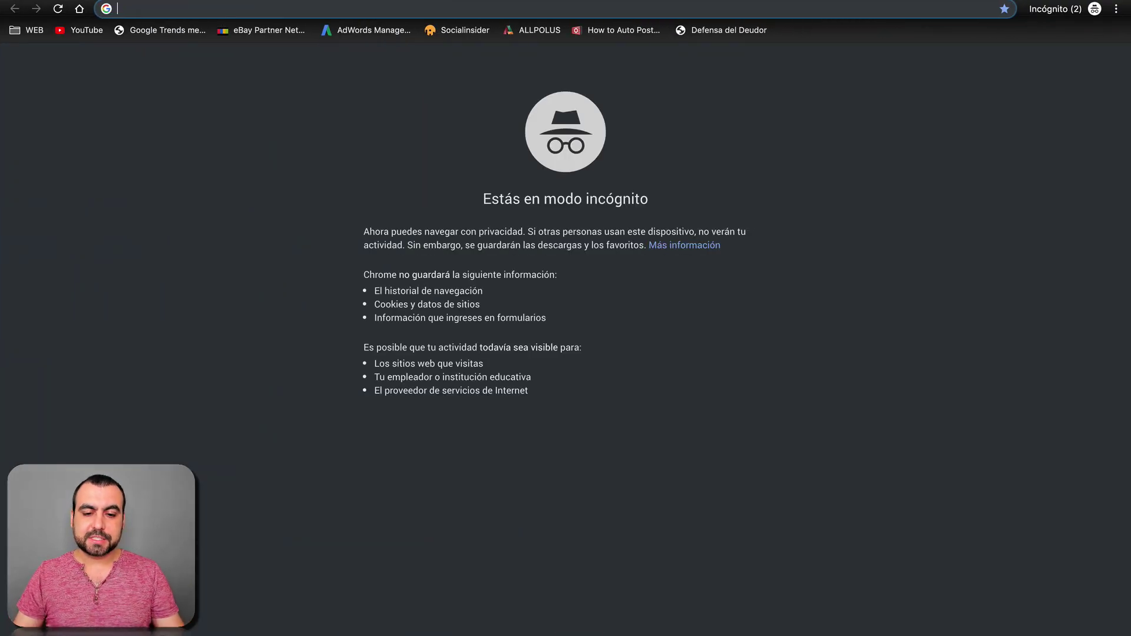
Step: Back in the host's room tab, let the waiting guest in as an attendee
click(432, 627)
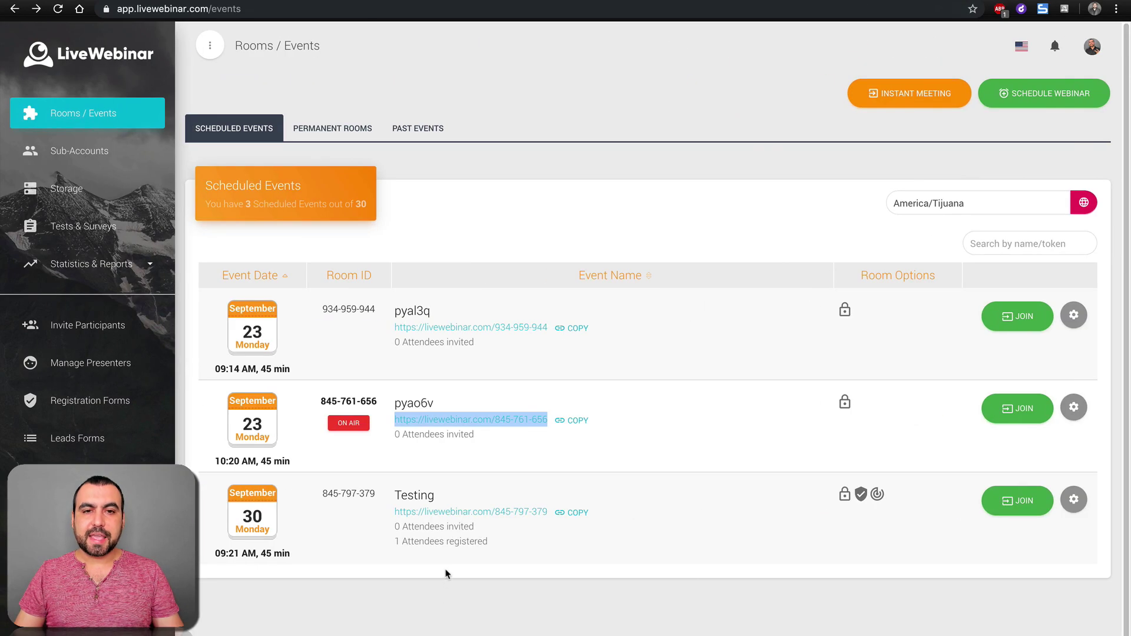
key(super+grave)
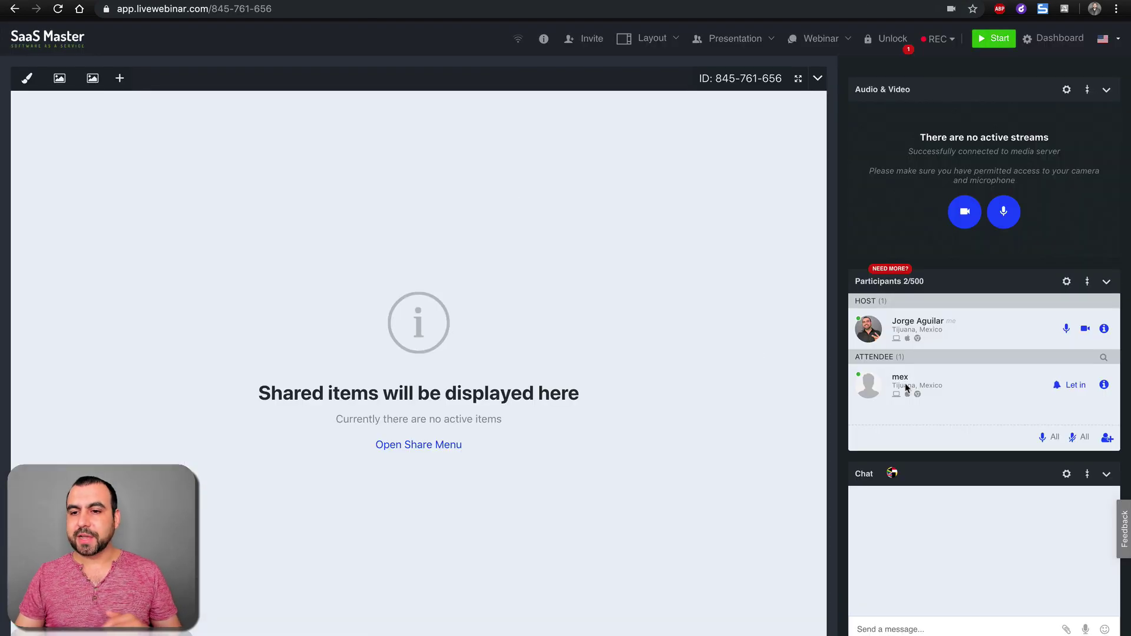
click(1075, 387)
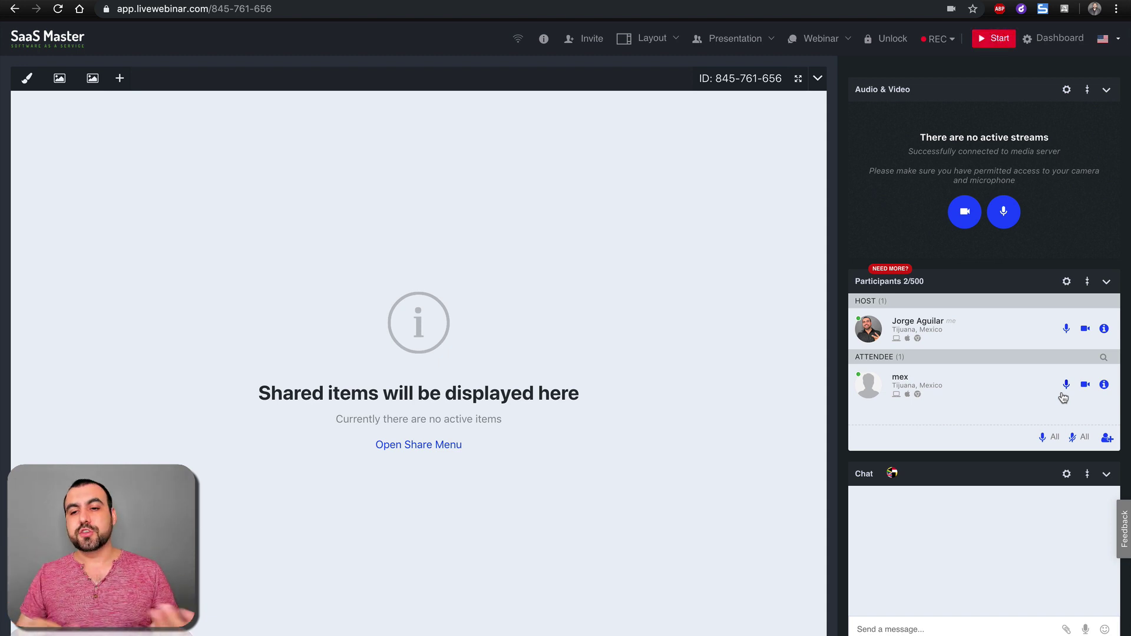
Step: Show the Facebook Social Report, advance it to slide 2, and dismiss the meeting reminder
click(60, 79)
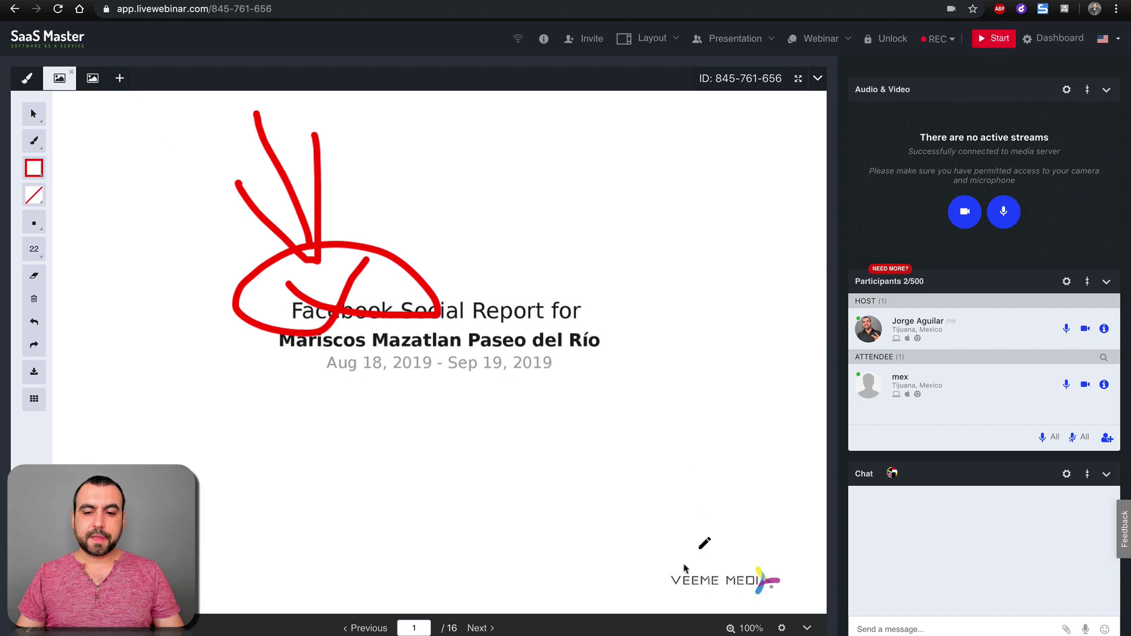
click(483, 628)
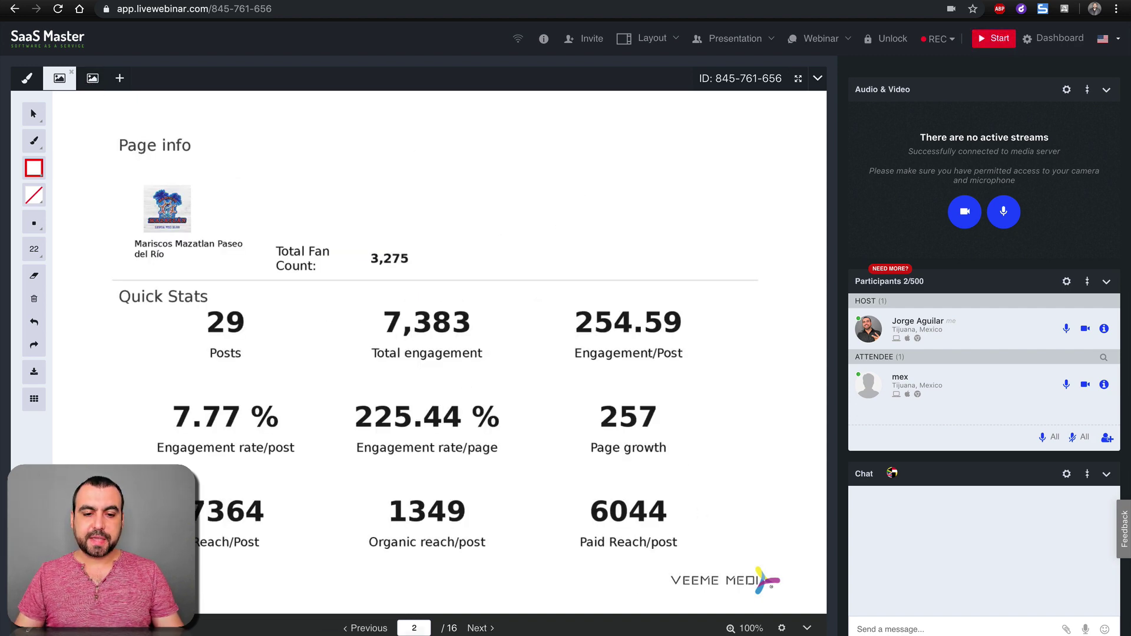
click(434, 623)
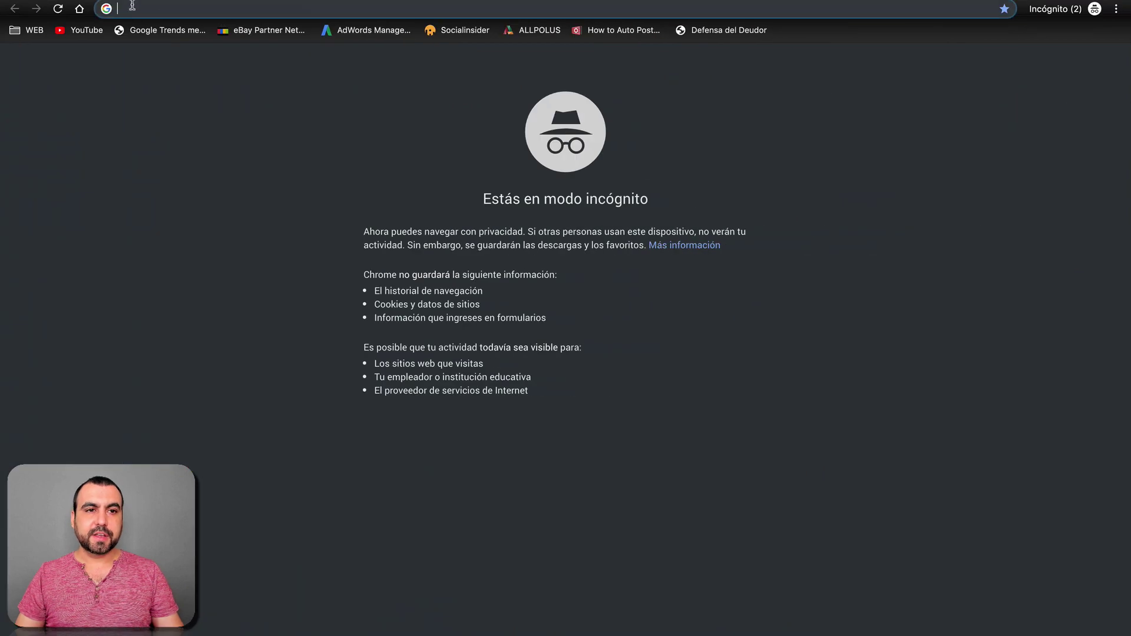
key(ctrl+Left)
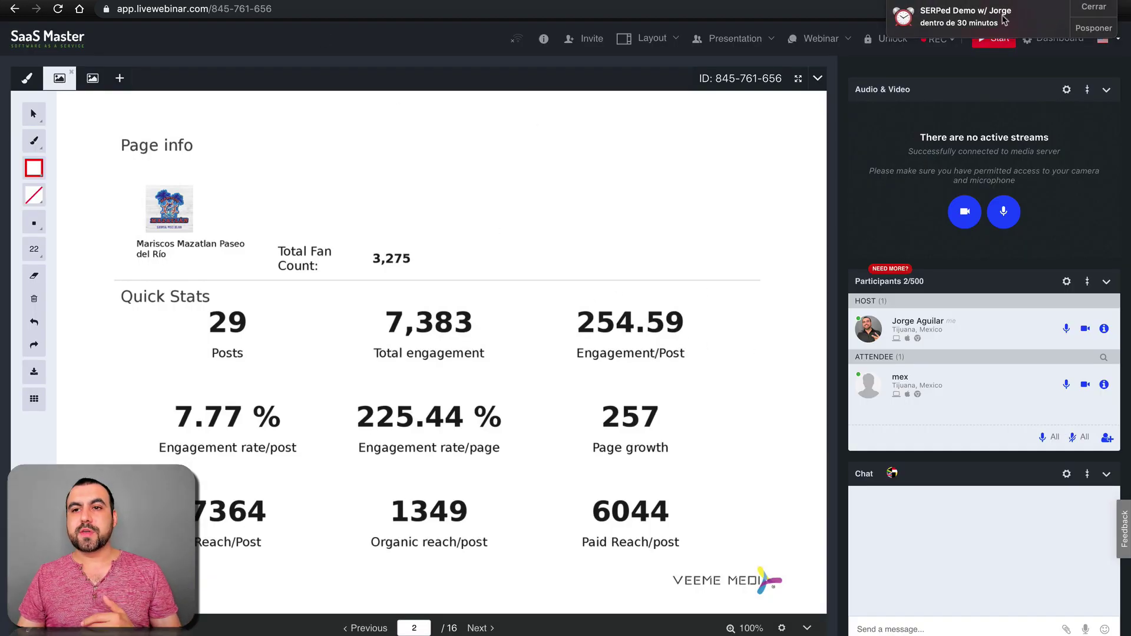
click(1074, 6)
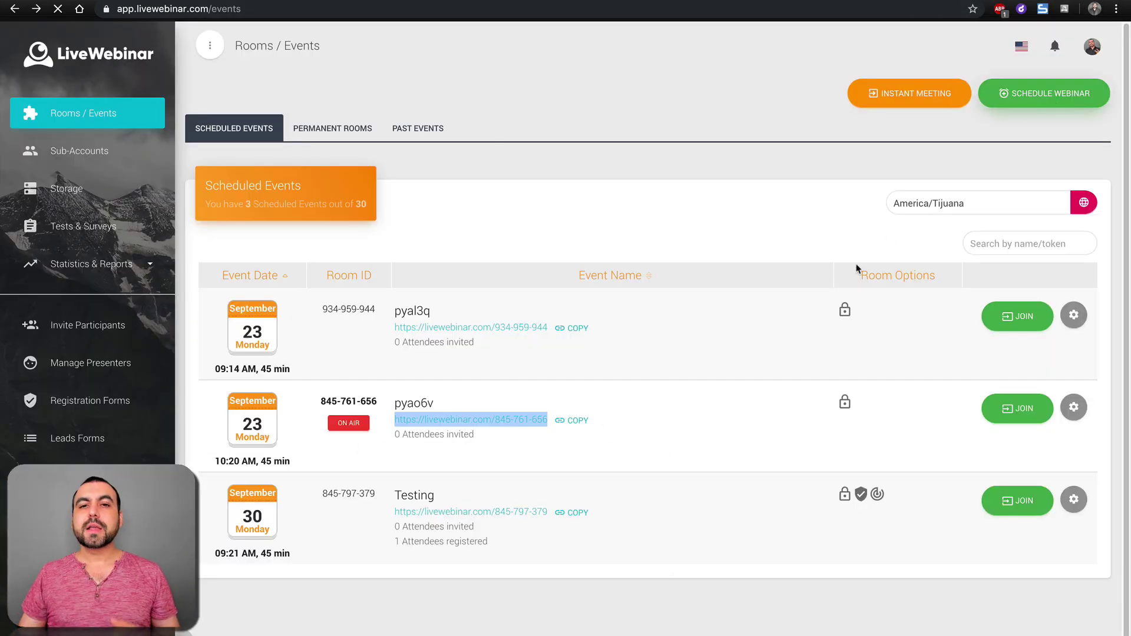
Step: Name the new event 'test3', start it on 09-29-2019, and set a 60-minute duration
mouse_move(675, 631)
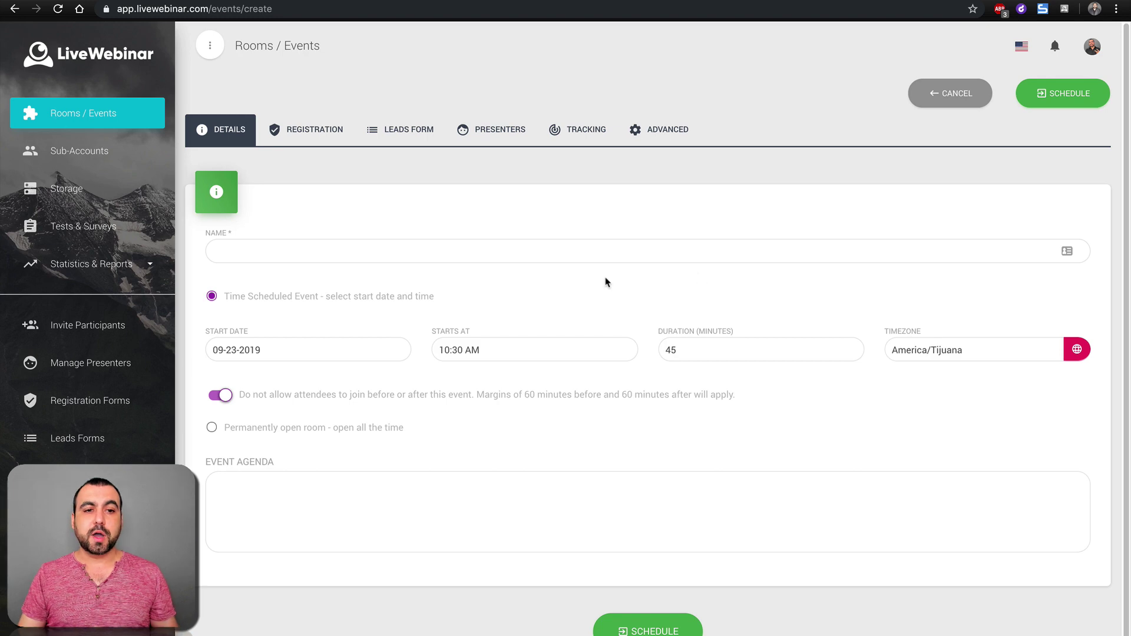
click(420, 245)
text(test3)
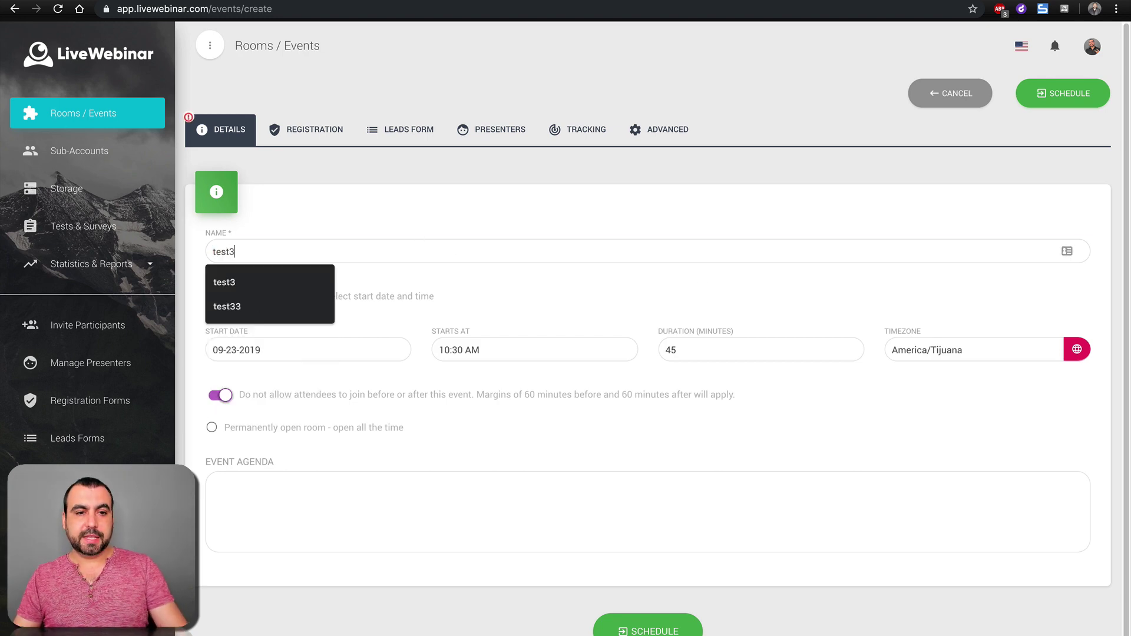
click(353, 218)
click(290, 344)
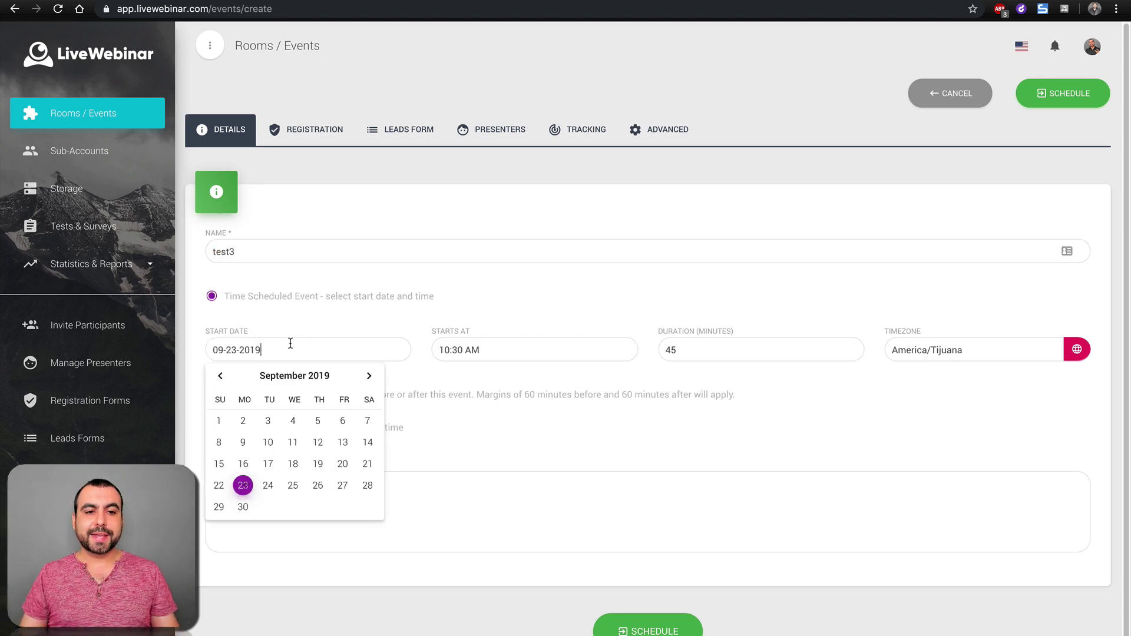
click(219, 503)
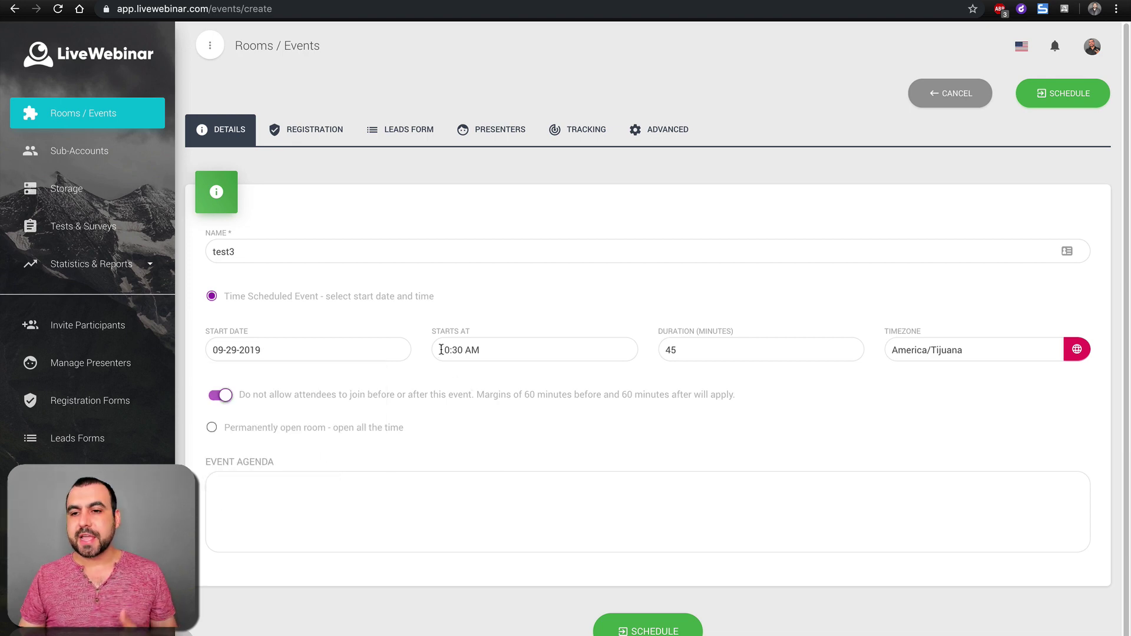
click(683, 352)
click(761, 382)
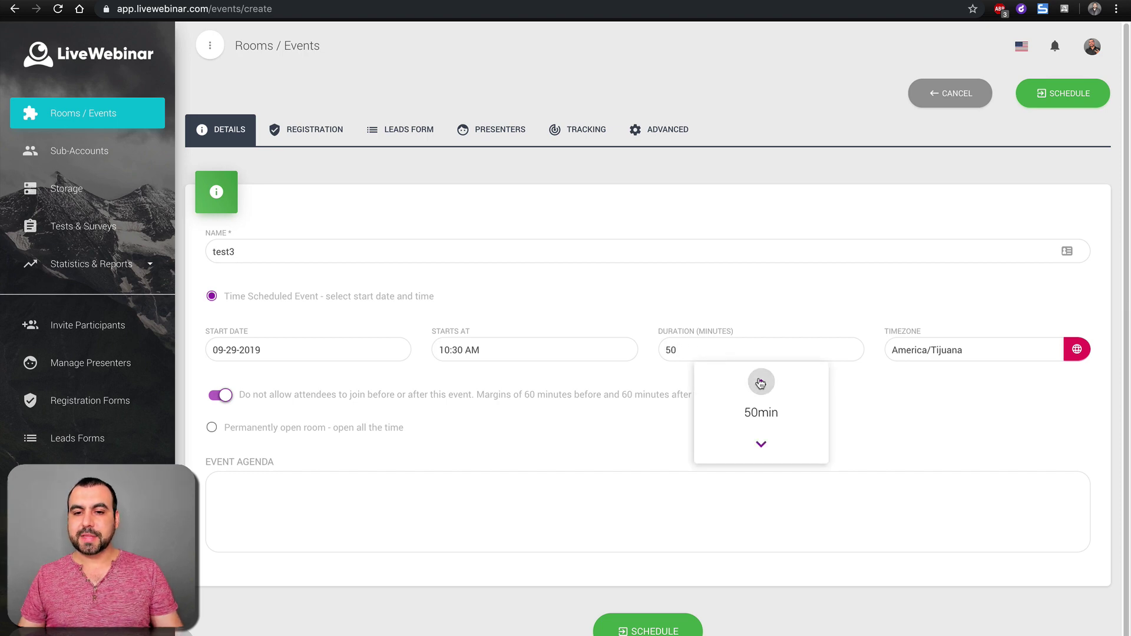
click(761, 383)
click(760, 383)
click(830, 397)
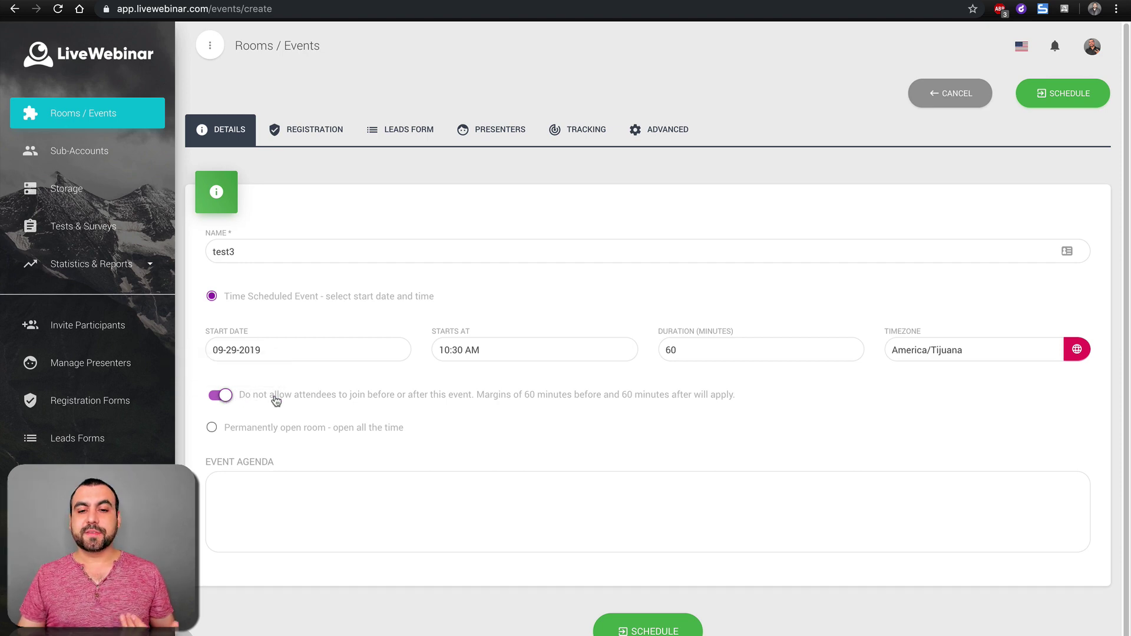
Step: Enter agenda lines '10 minutes talk about me' and '10' minutes about program'
click(218, 397)
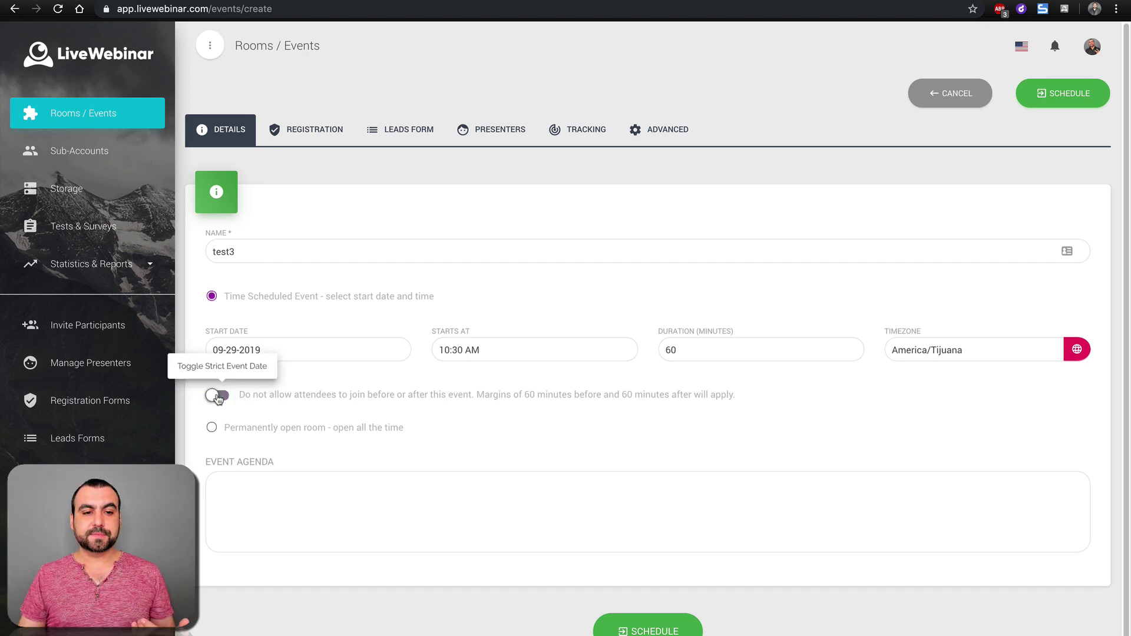
click(218, 398)
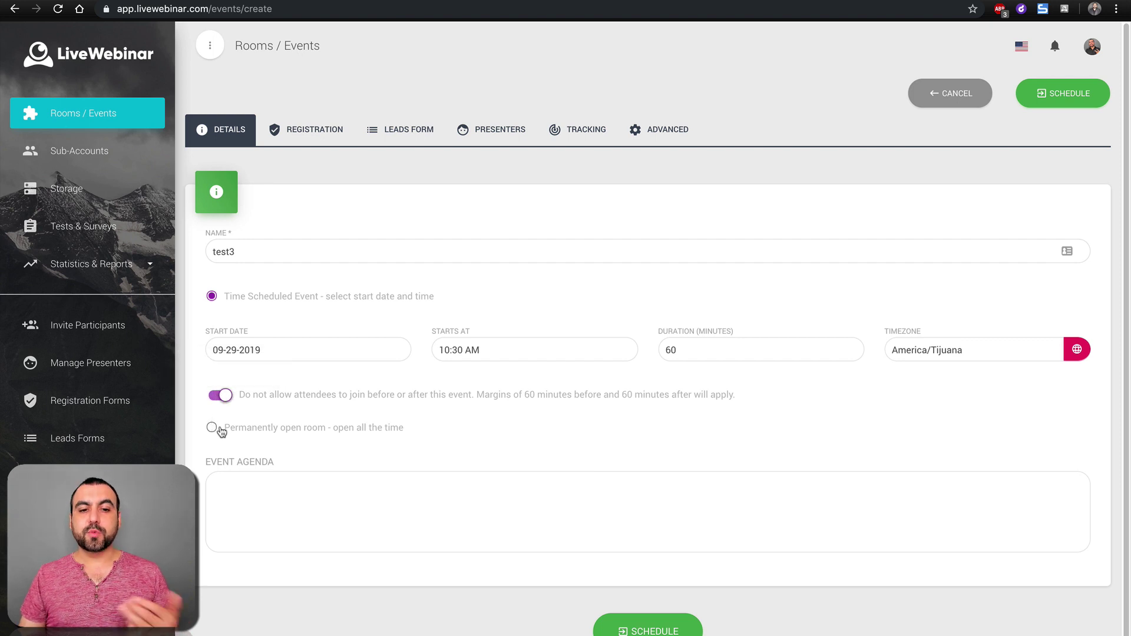
click(268, 503)
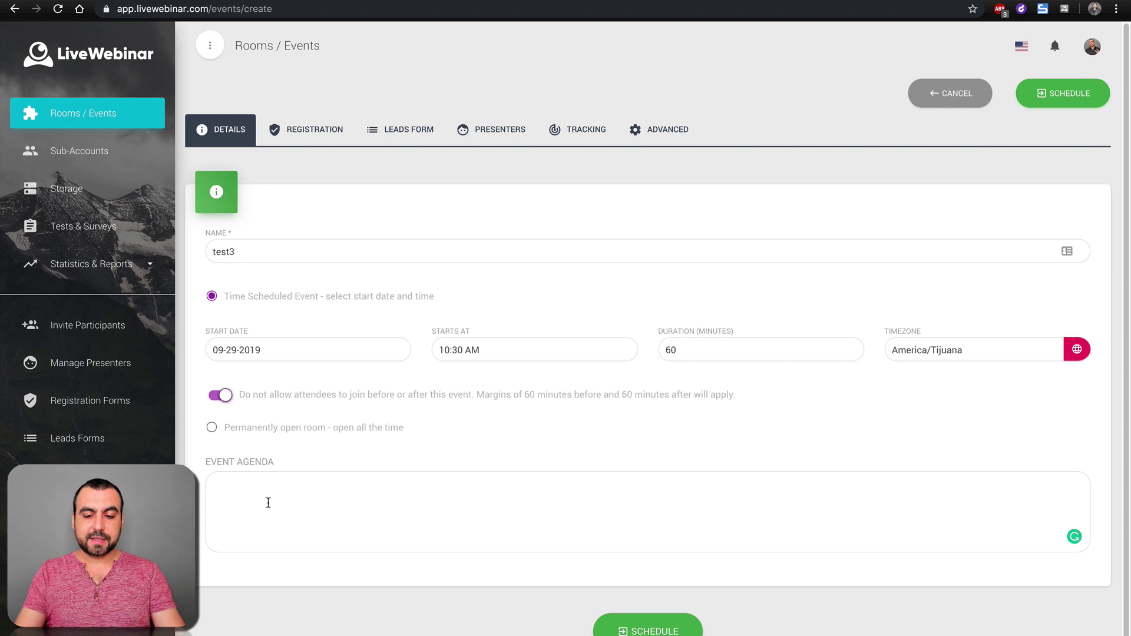
click(268, 503)
text(10 minutes )
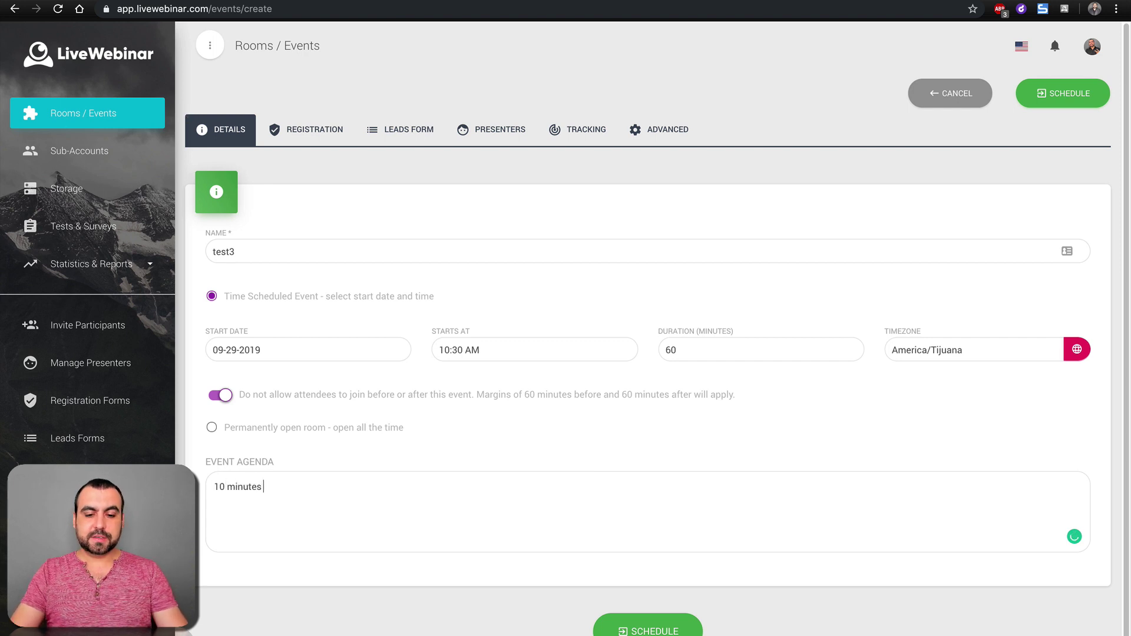
text(talk about me)
key(Return)
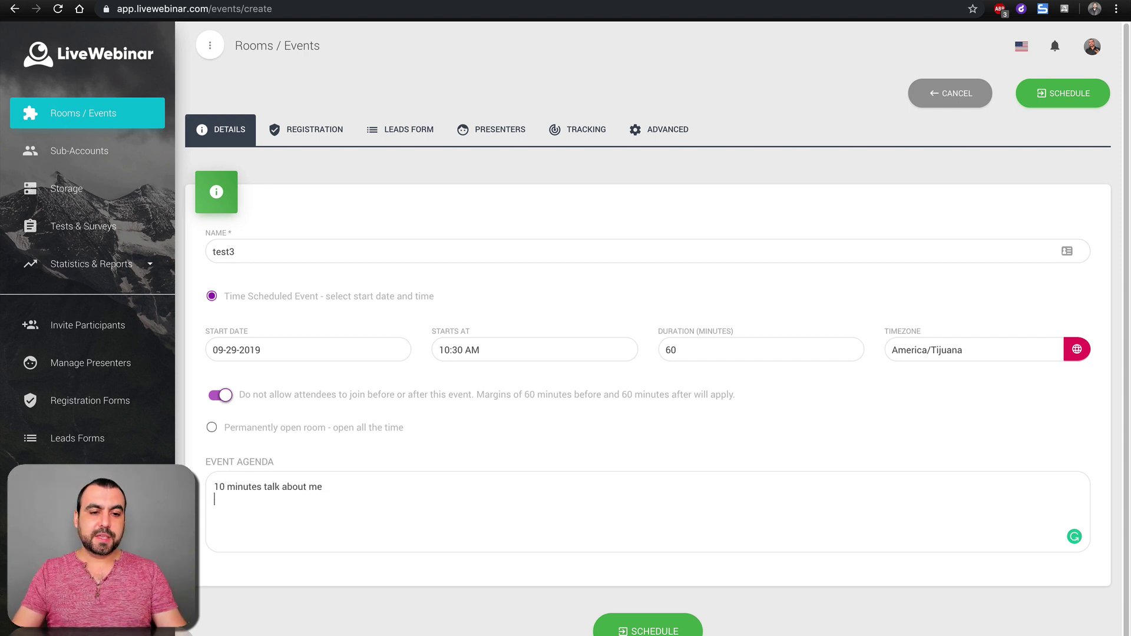
text(10' minutes)
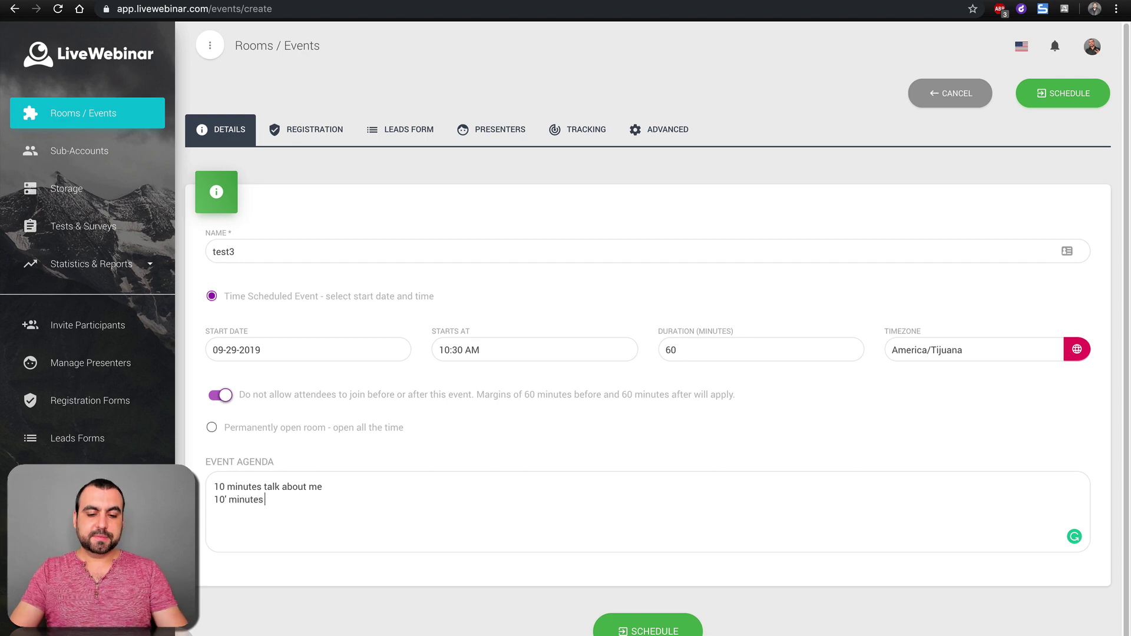
text( about program)
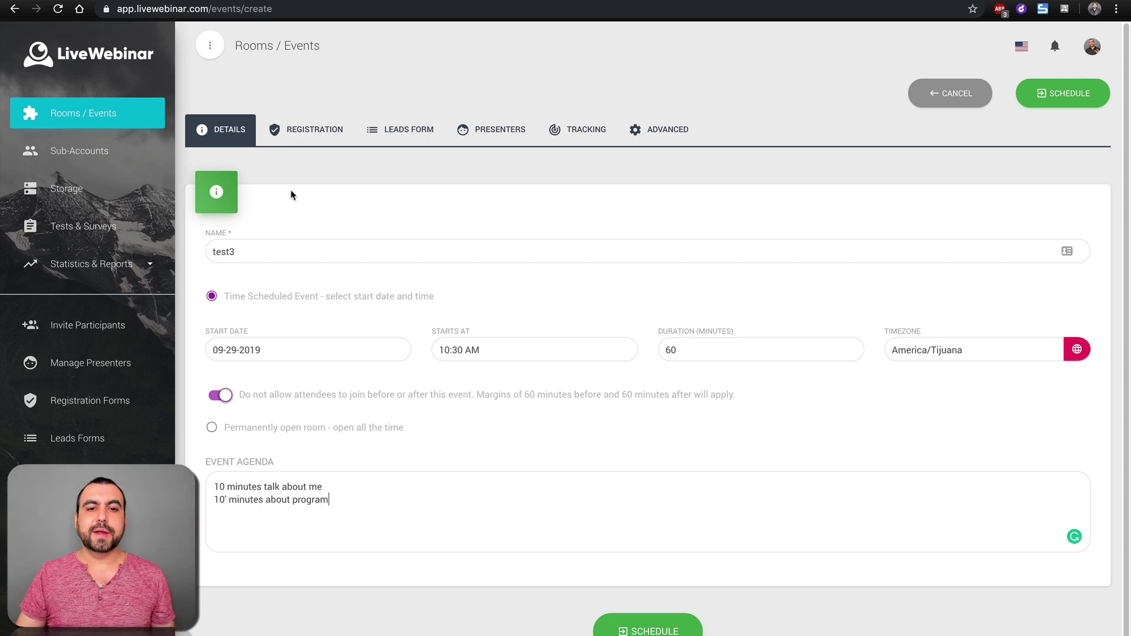
Step: Require registration for test3 using the Basic Signup form
click(319, 135)
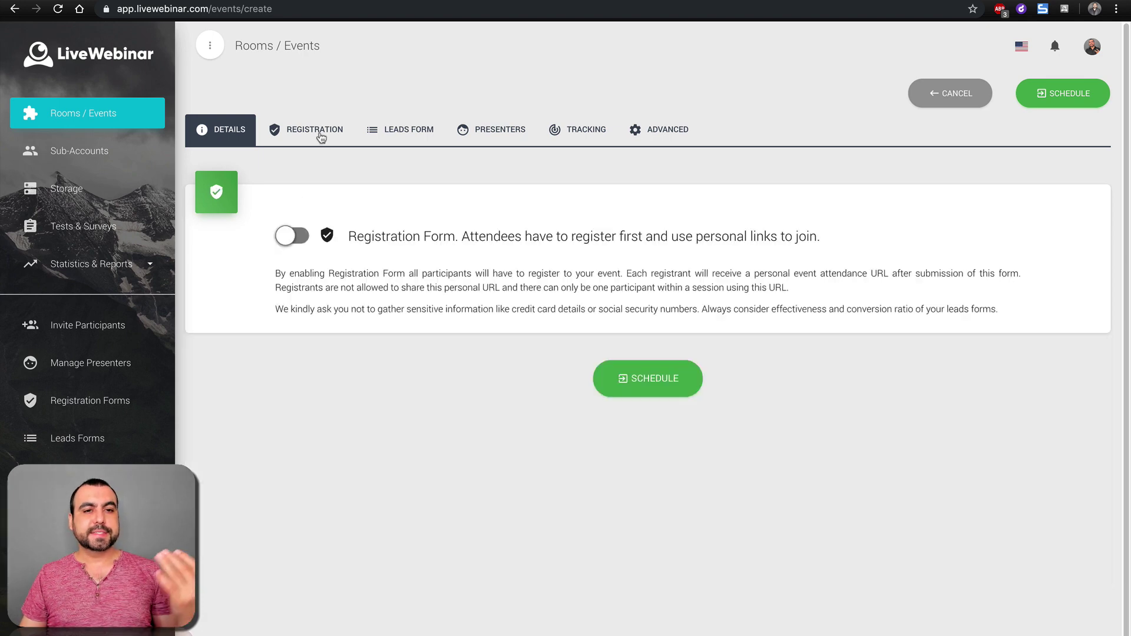
click(297, 238)
click(491, 366)
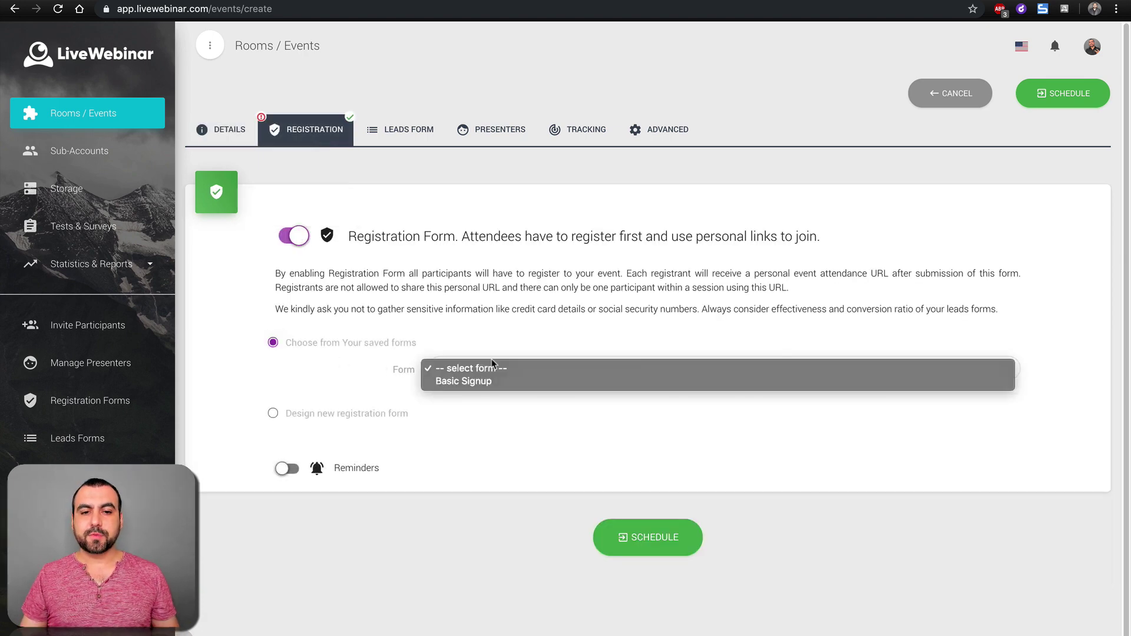
click(492, 382)
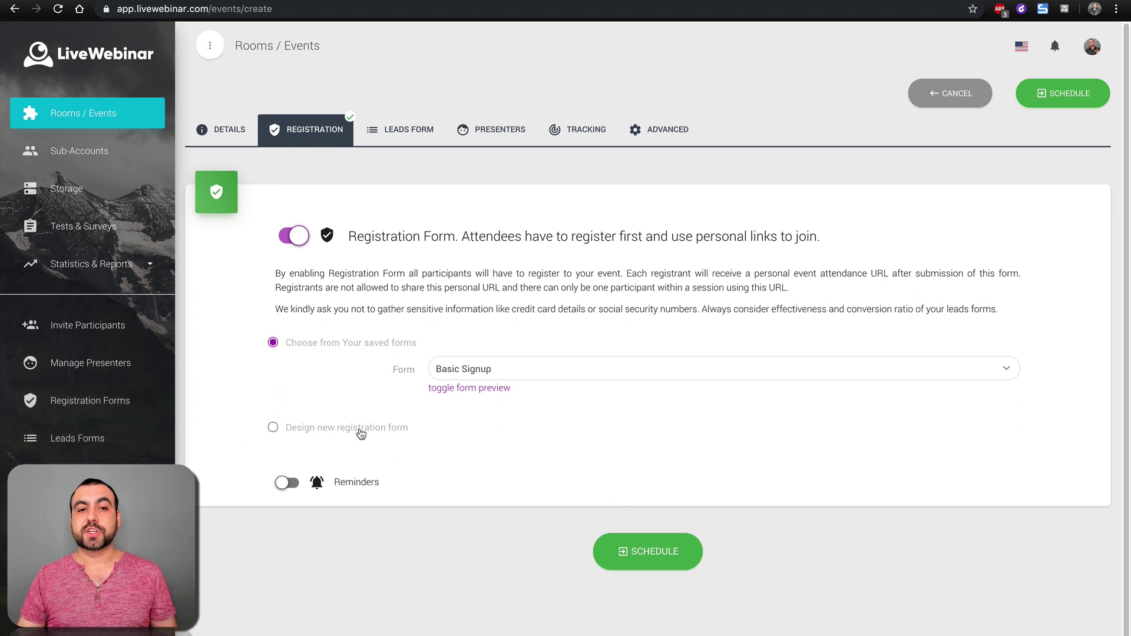
Step: Enable the leads form, also using Basic Signup
click(388, 130)
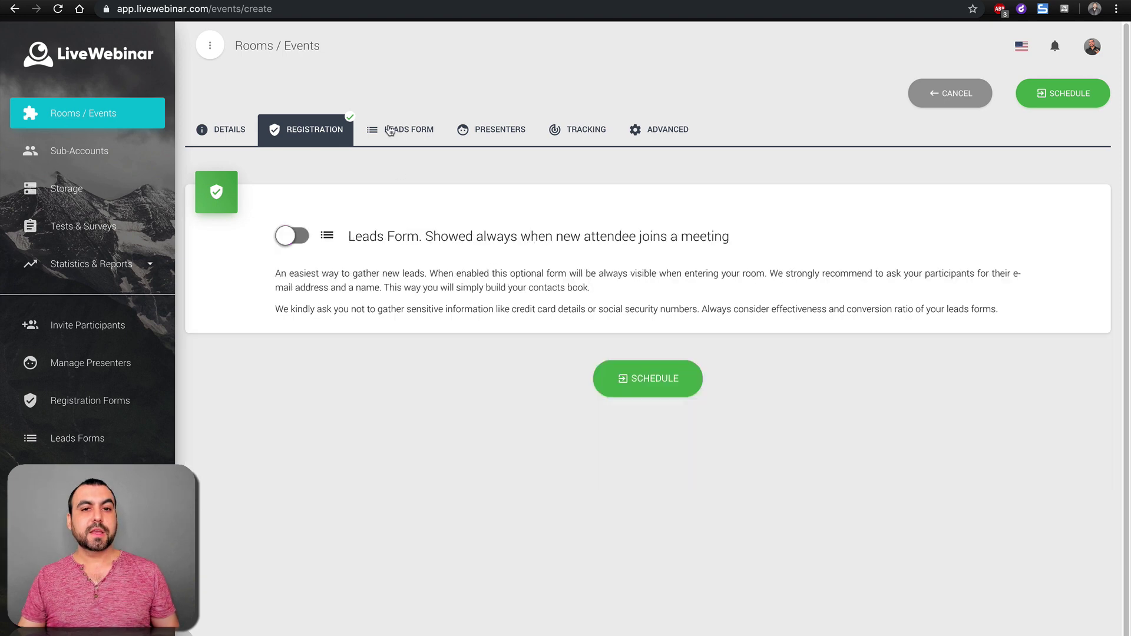
click(301, 237)
click(486, 370)
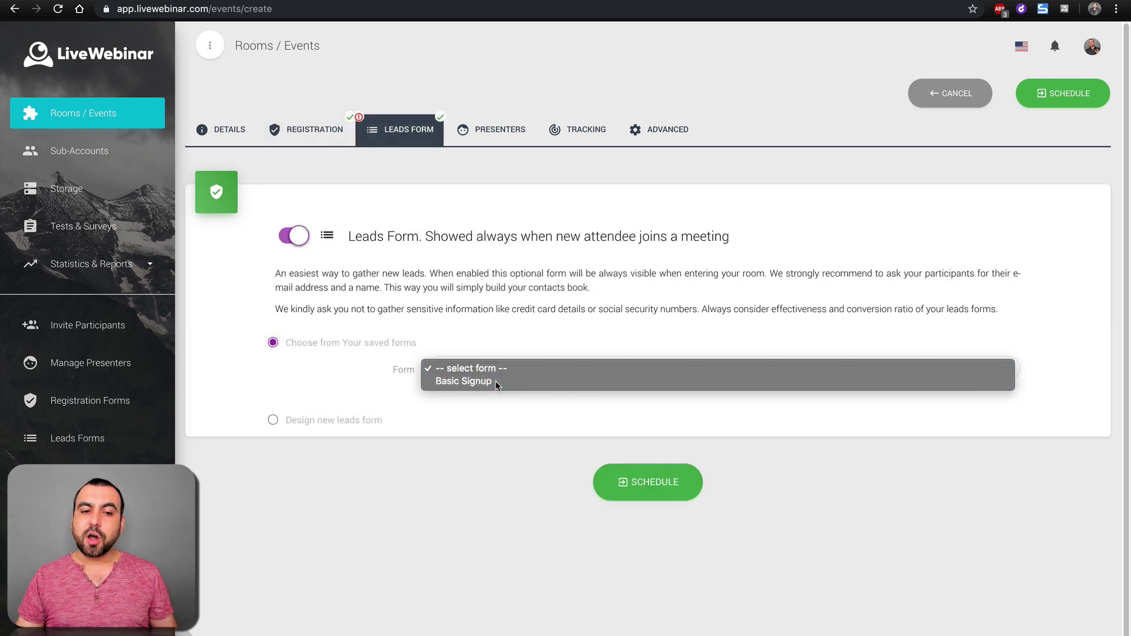
click(471, 381)
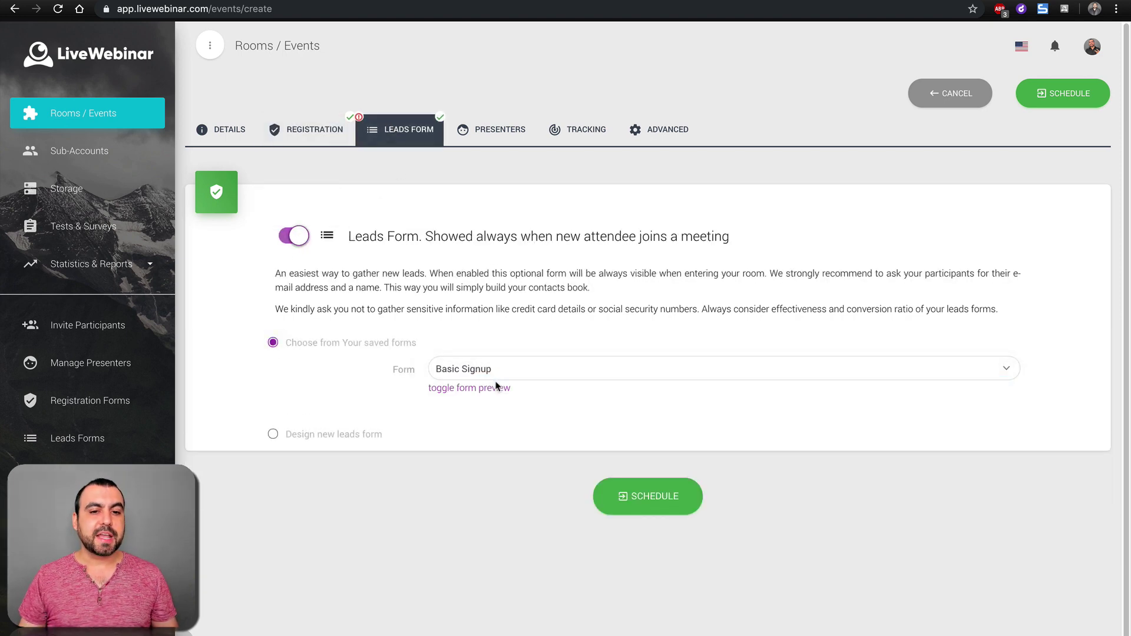
click(498, 132)
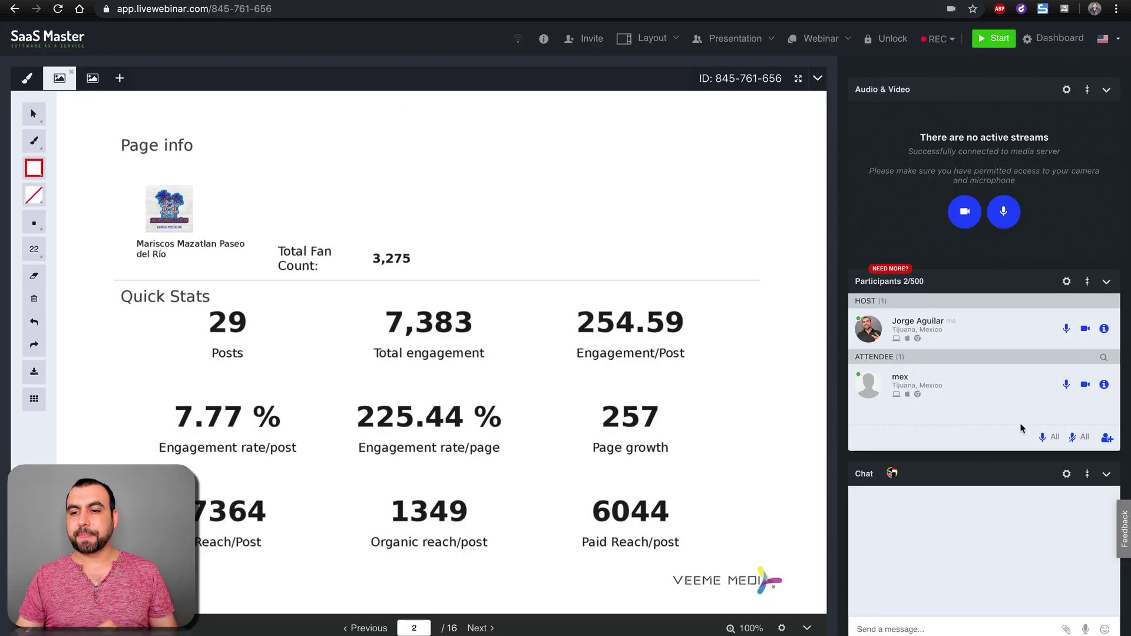
click(1103, 388)
click(630, 339)
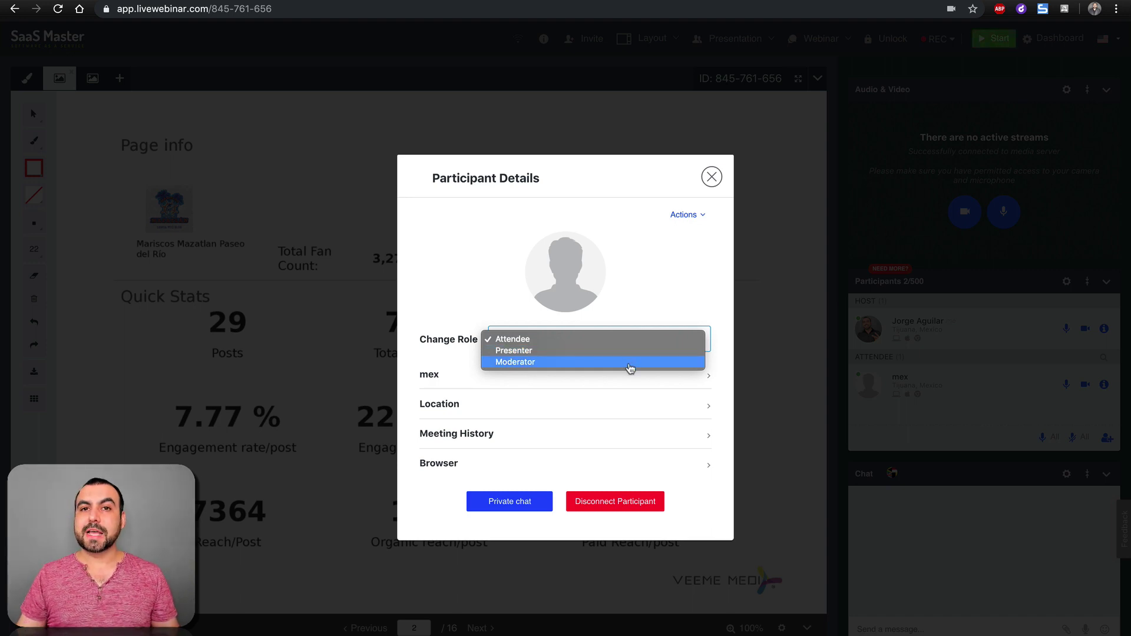
click(360, 37)
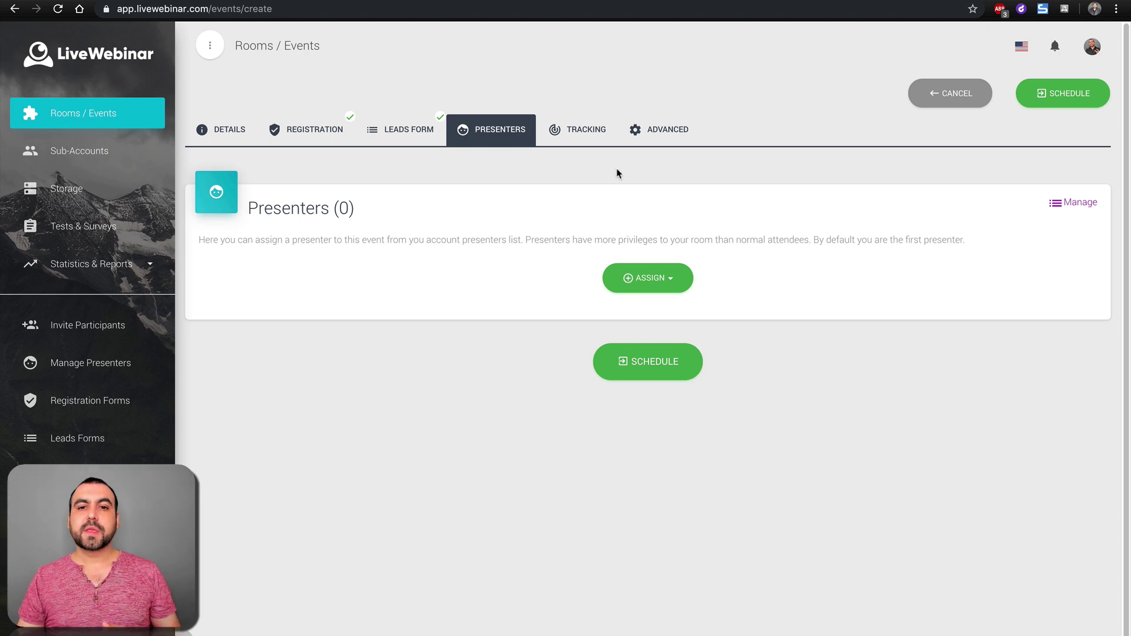
Step: Enable external tracking codes for test3 and review its Advanced room settings
click(587, 139)
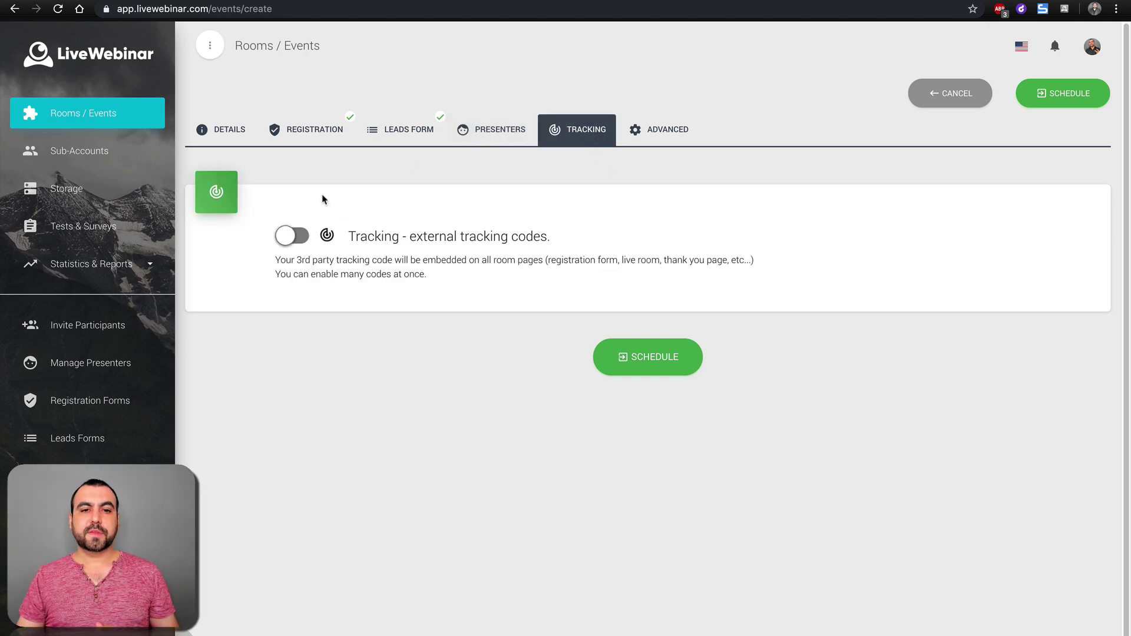
click(292, 236)
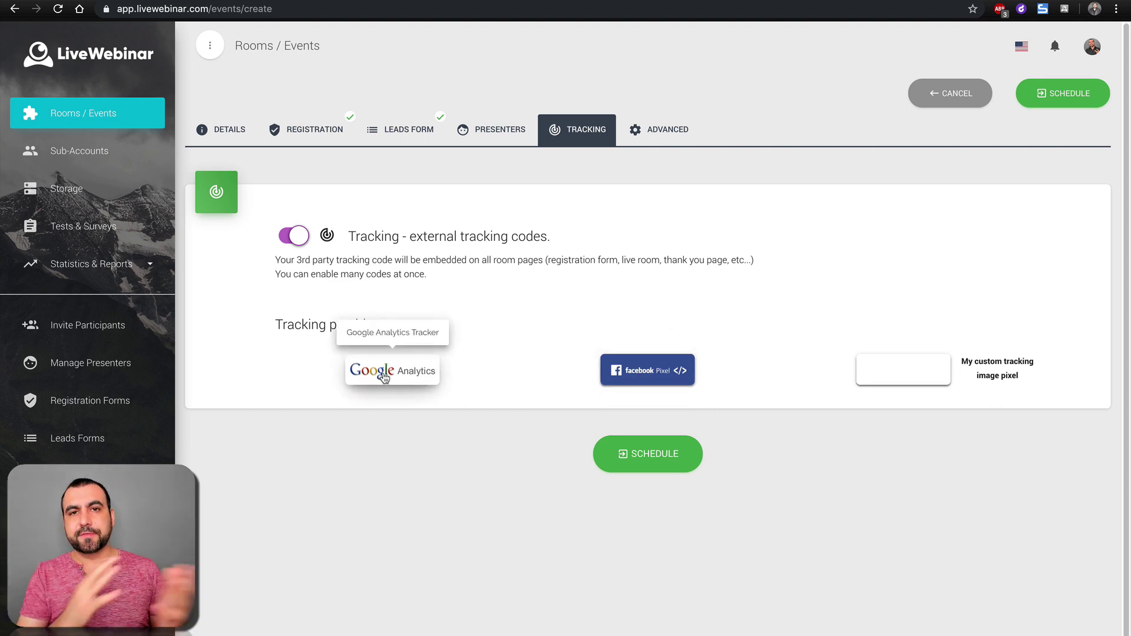
click(674, 135)
scroll(685, 328, down, 1)
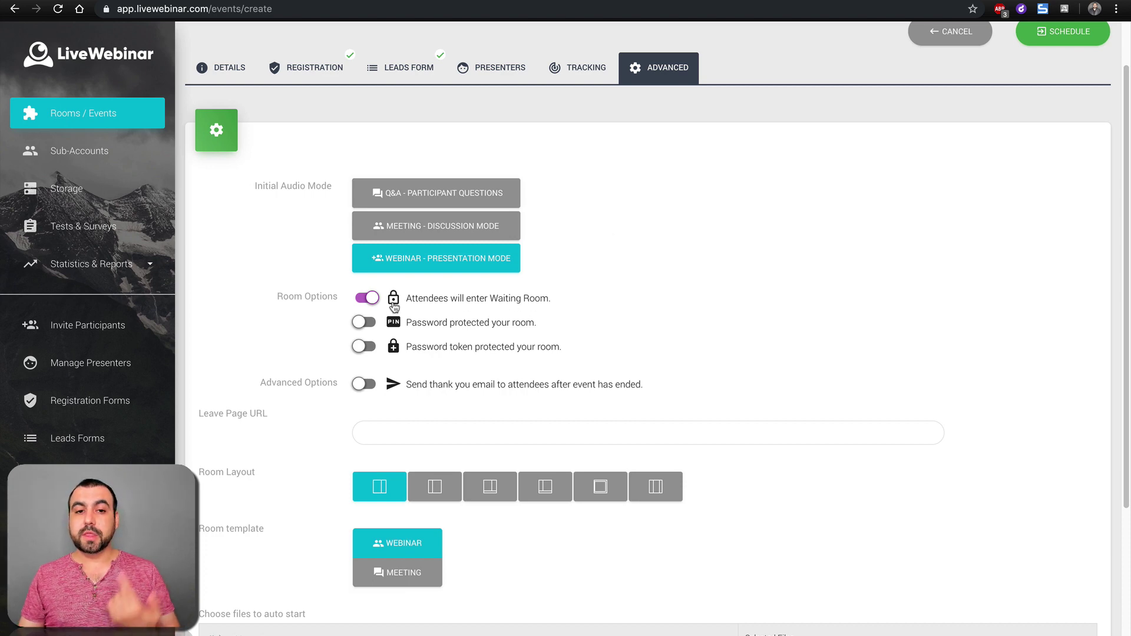
Step: Enable 'Send thank you email to attendees' on the Advanced tab, keeping the waiting room lock on
click(370, 299)
click(370, 299)
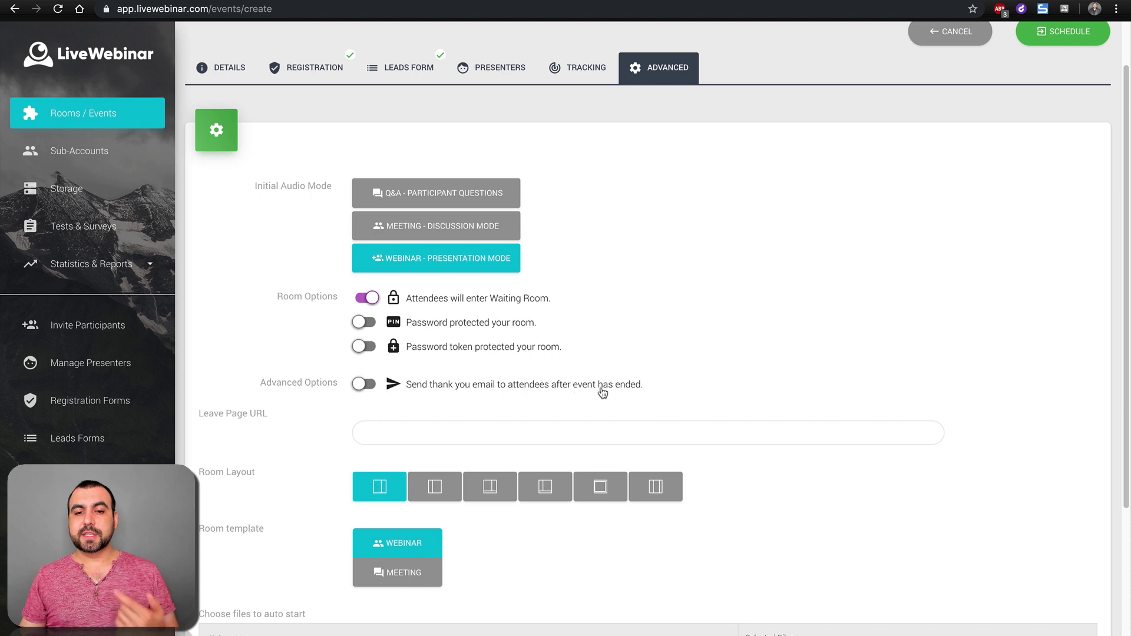
click(369, 386)
click(396, 429)
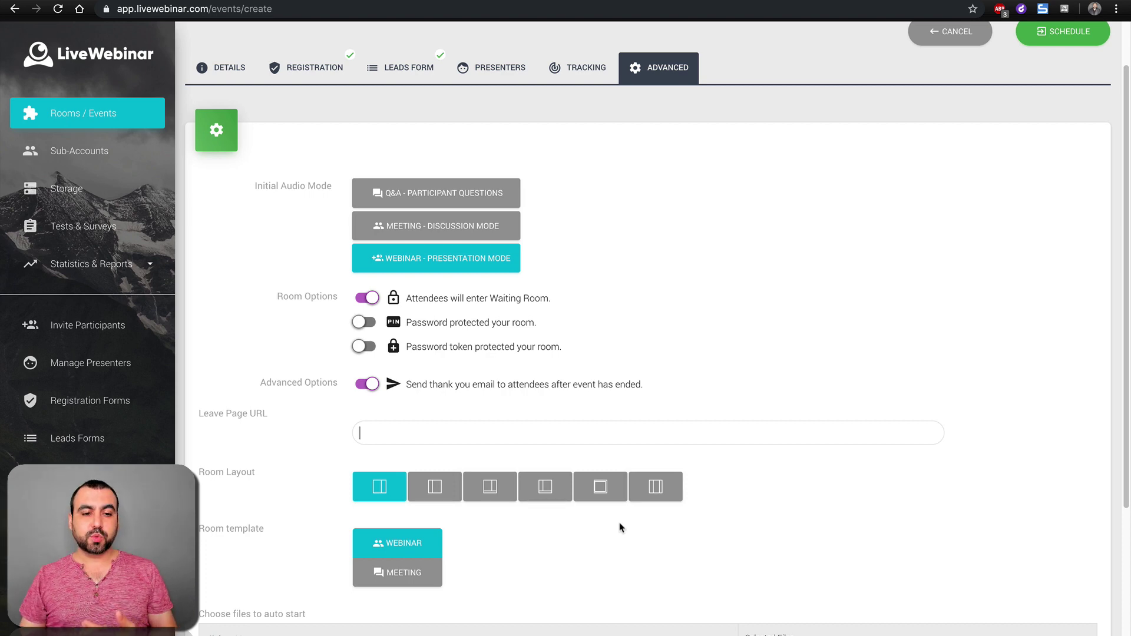
Step: Leave the widget banner image off and schedule the test3 event
scroll(589, 521, down, 2)
scroll(475, 425, down, 2)
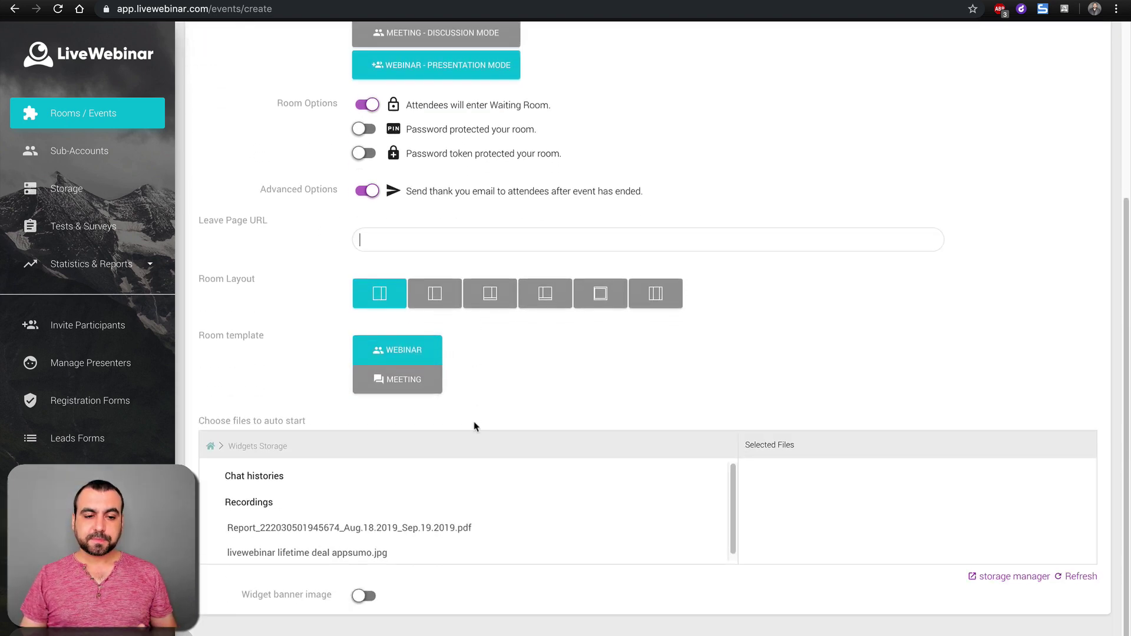
scroll(475, 425, down, 1)
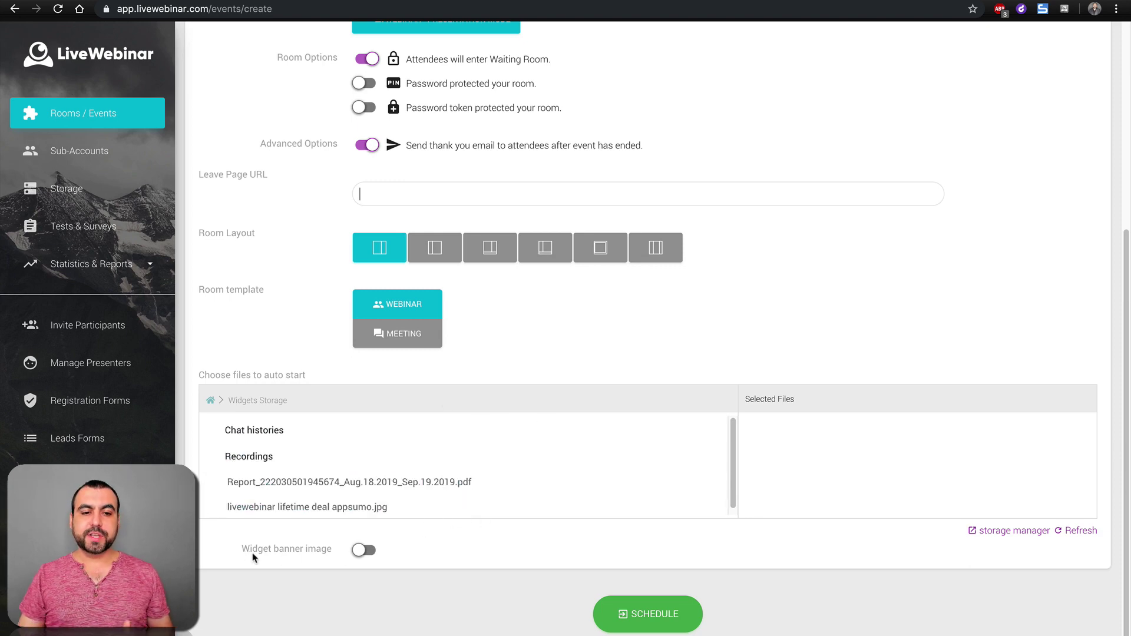
click(361, 553)
click(362, 554)
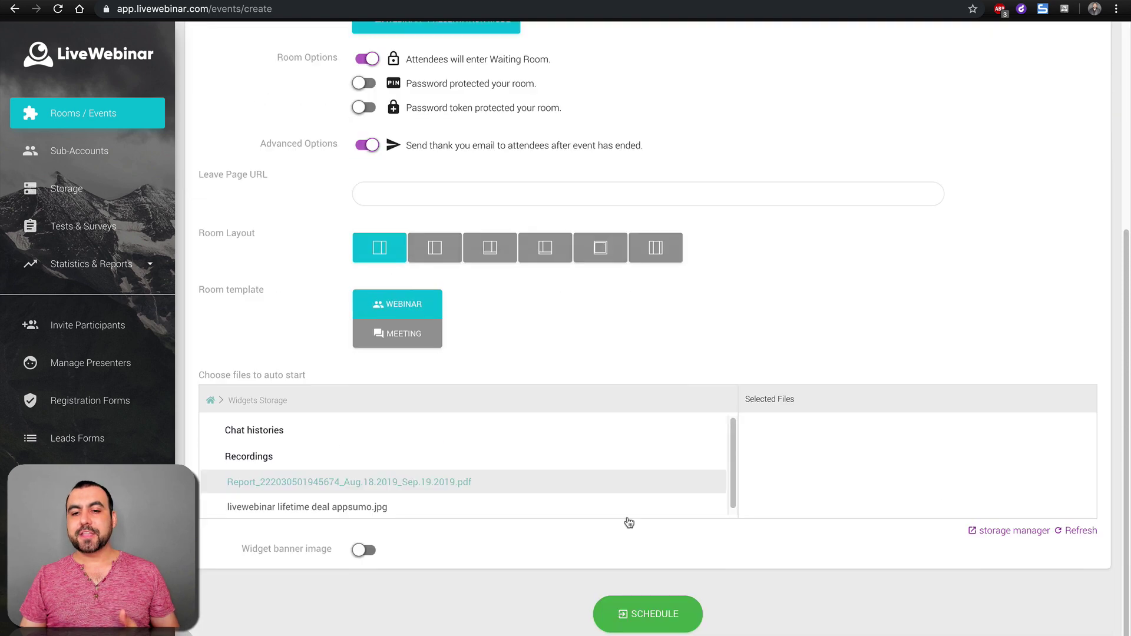
click(644, 619)
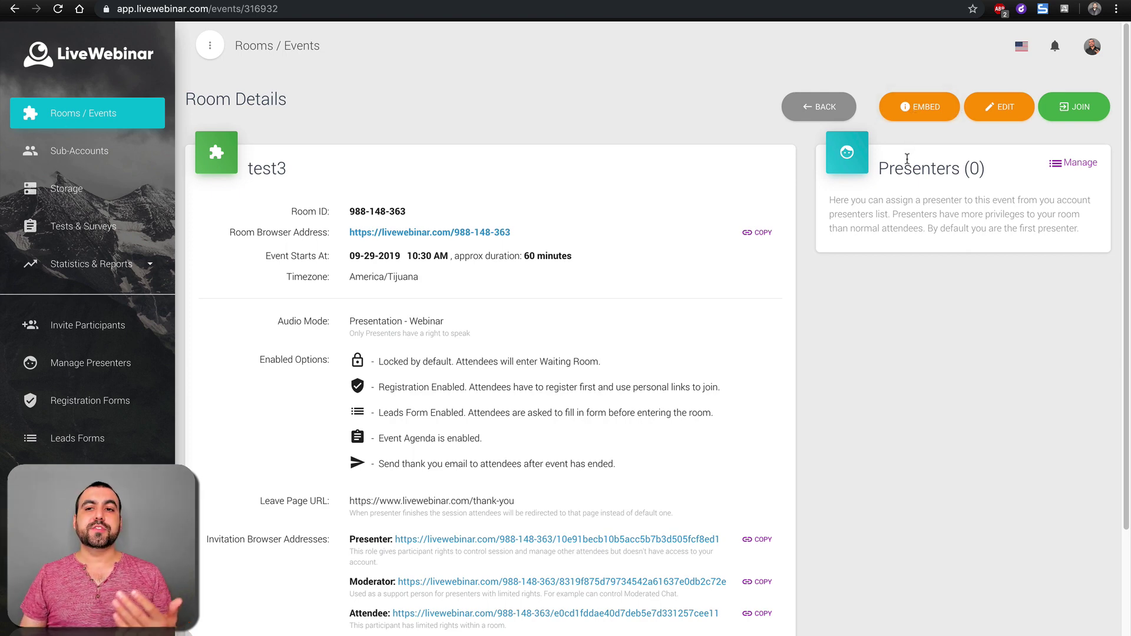
Step: Review room 988-148-363's website embed code, then return to its Room Details page
click(932, 120)
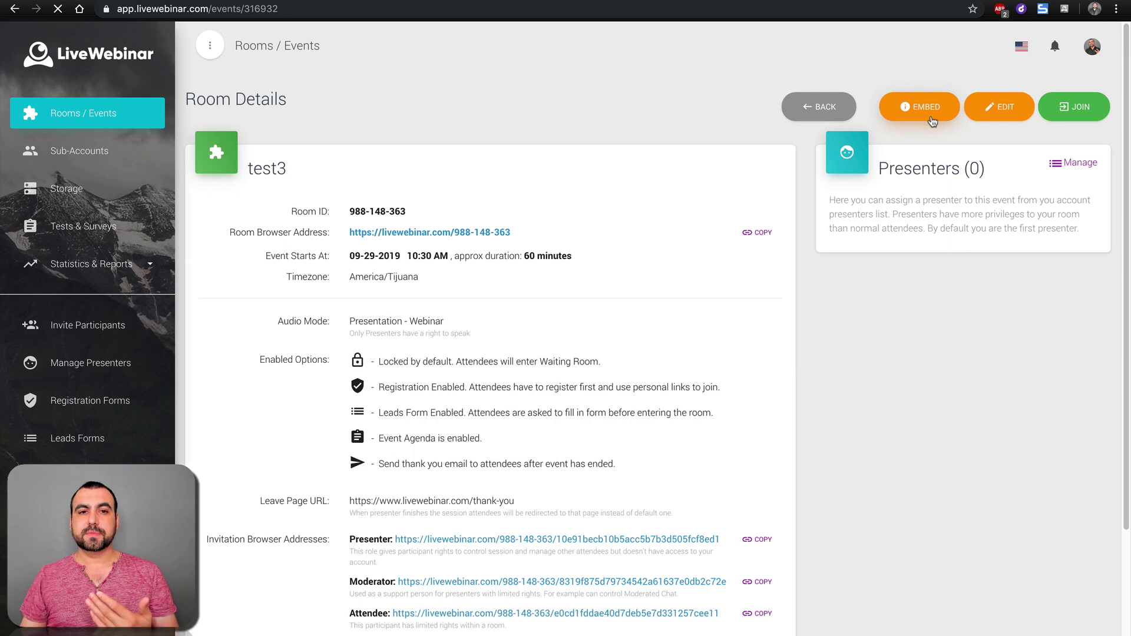
scroll(578, 480, down, 3)
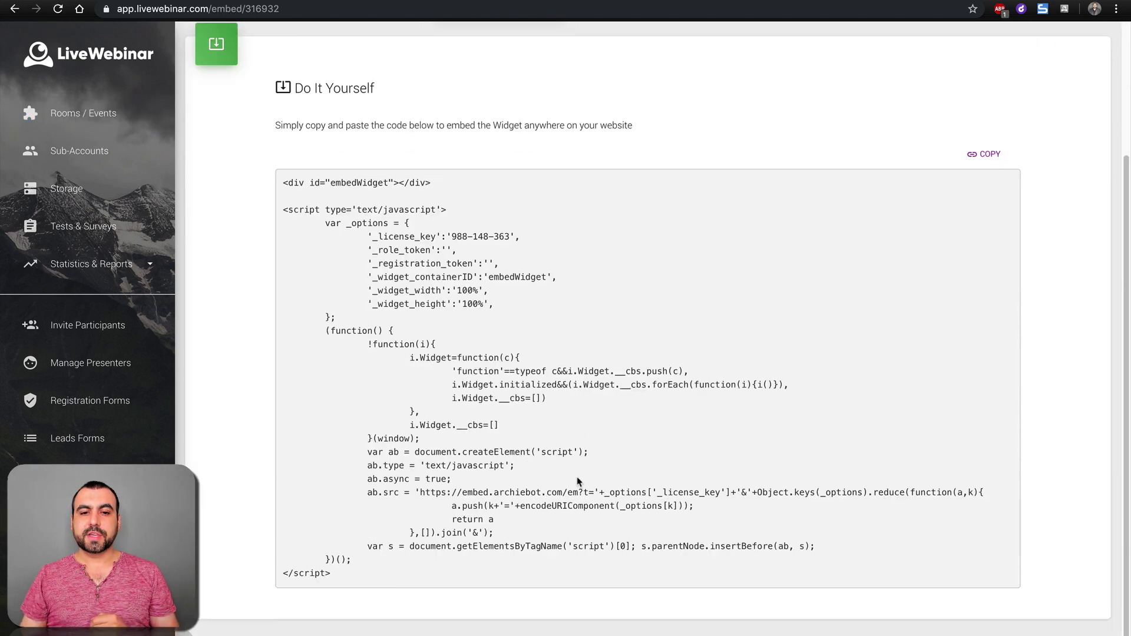
scroll(578, 479, up, 3)
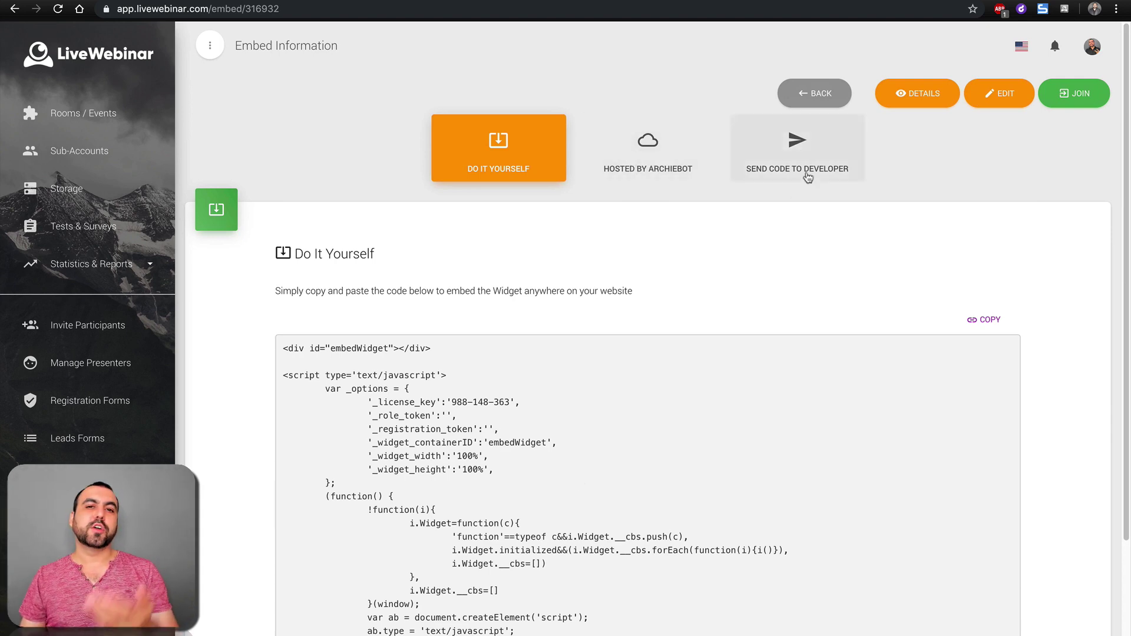
key(super+bracketleft)
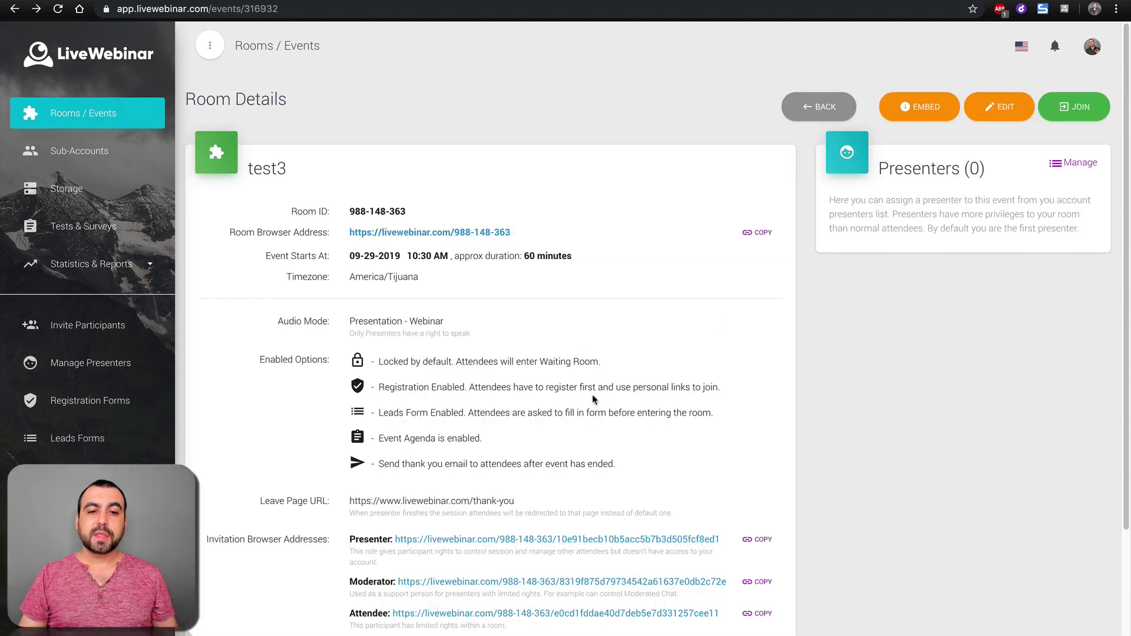
Step: Look over the Room Details and expand Statistics & Reports to list Event, Session and Phone bridge reports
scroll(592, 395, down, 3)
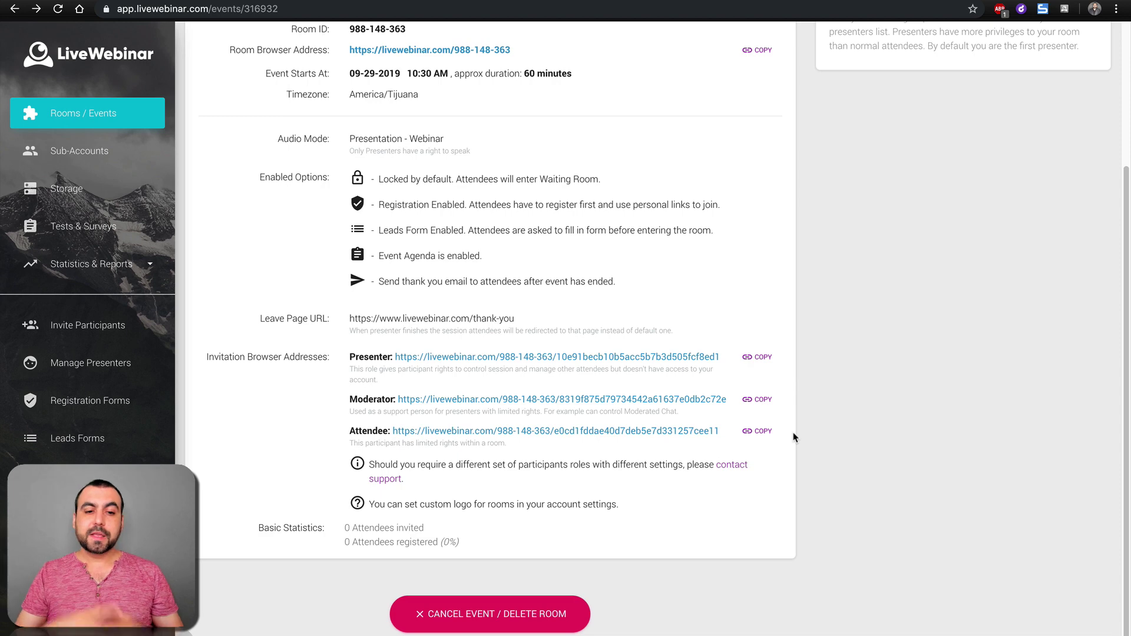
scroll(794, 437, up, 4)
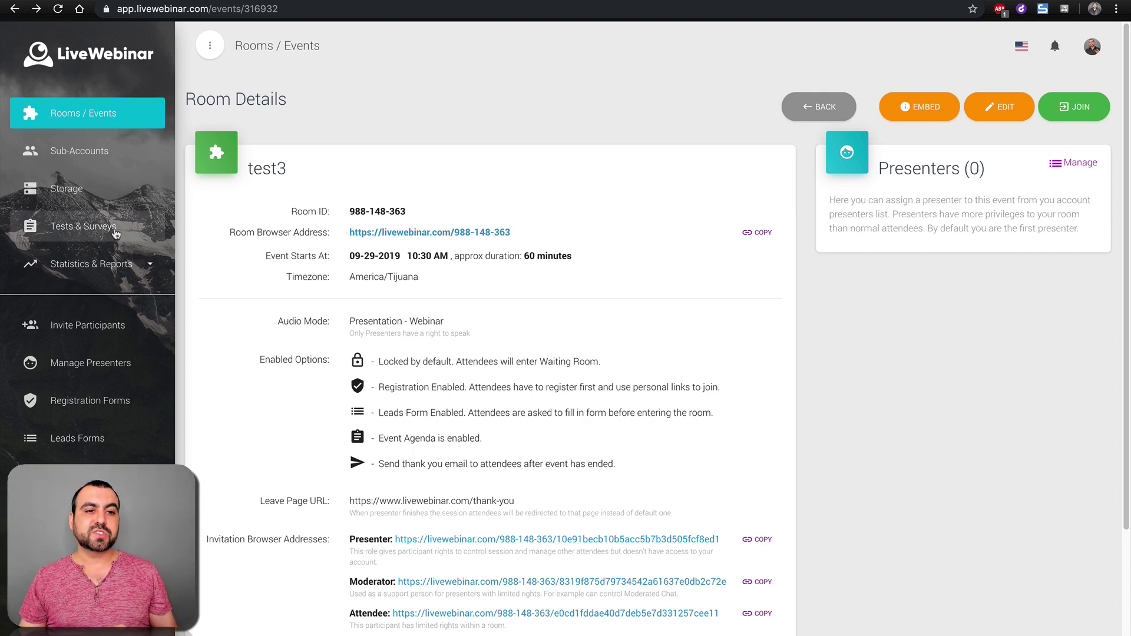
click(119, 263)
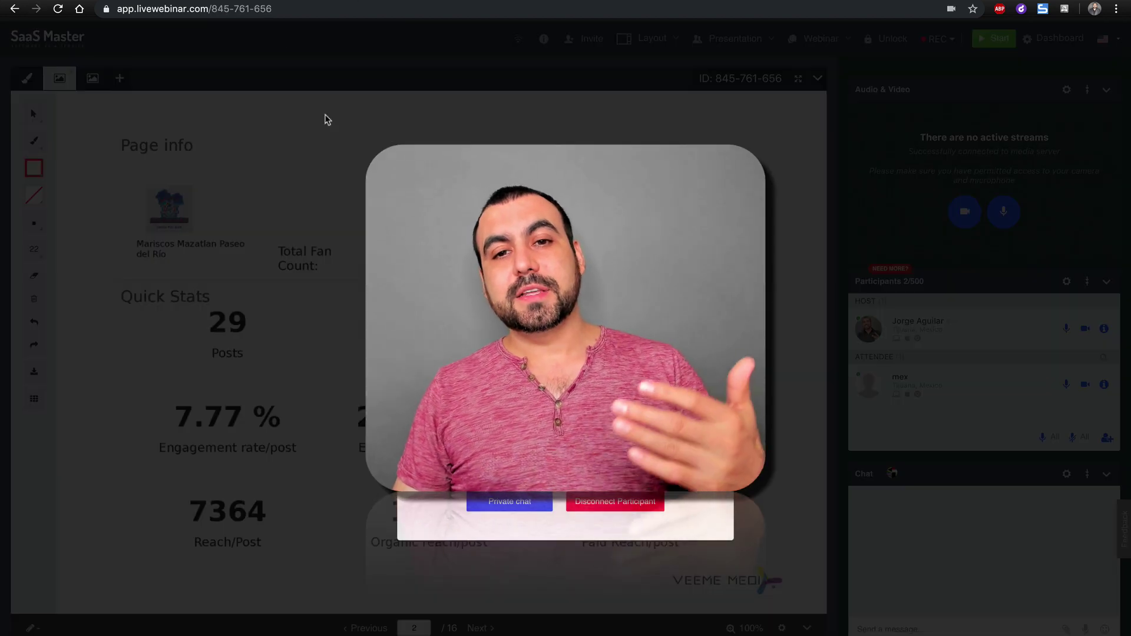
click(4, 106)
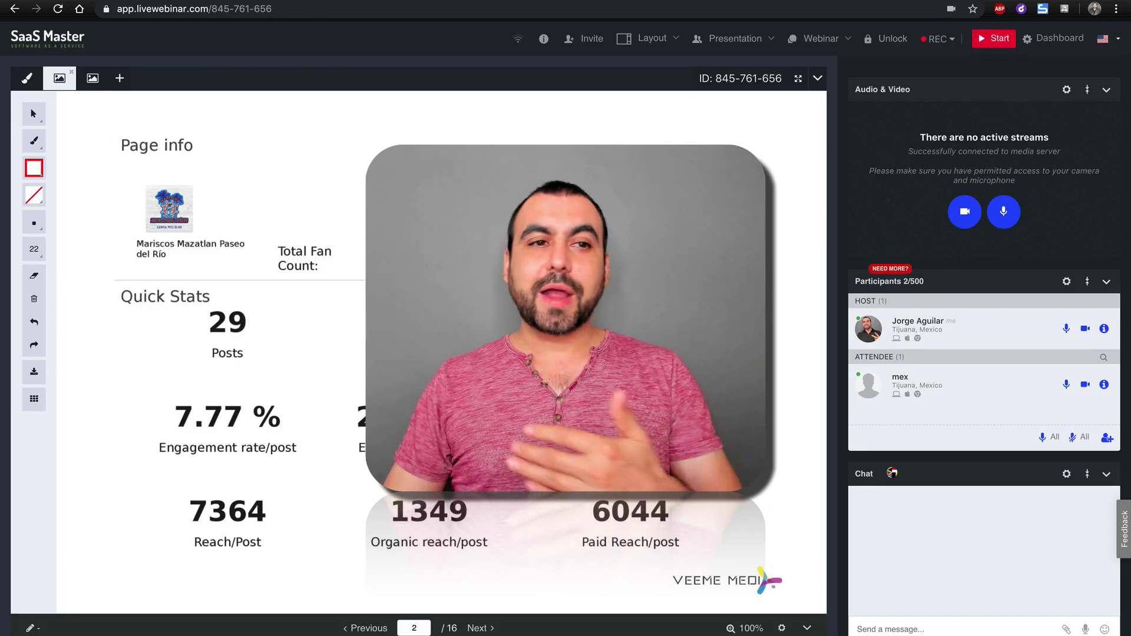